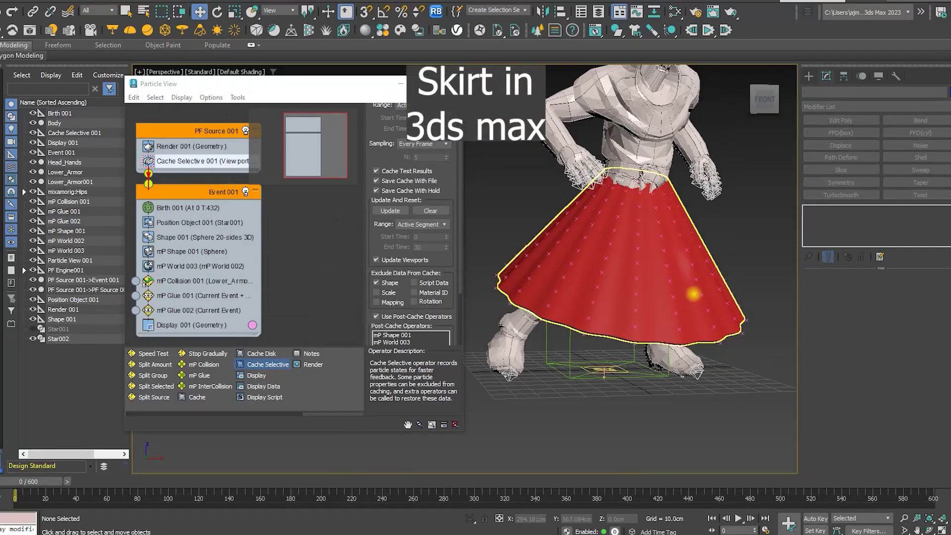
# Step: Play the finished red skirt preview animation
pyautogui.click(738, 518)
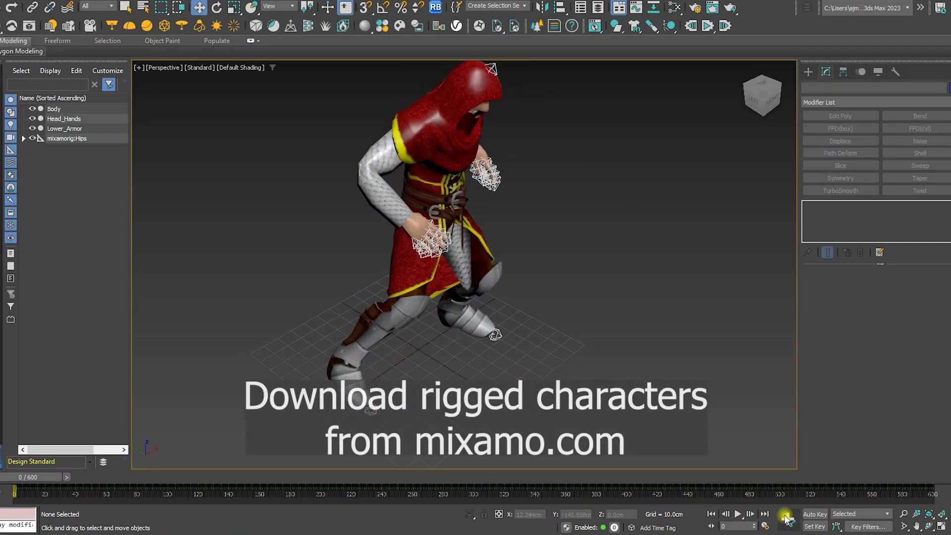
# Step: Stop playback and clone Lower_Armor as an independent copy named Lower_Armor001
pyautogui.click(737, 513)
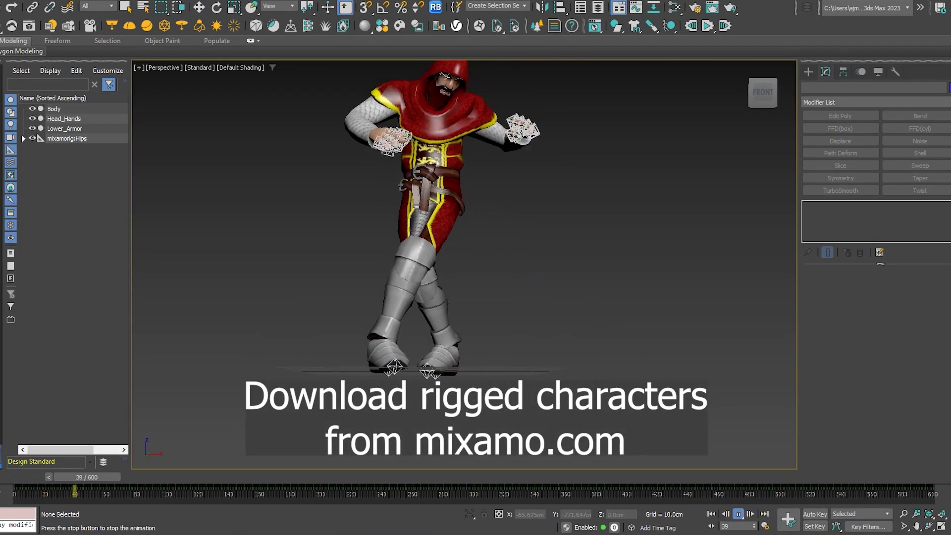
pyautogui.click(737, 514)
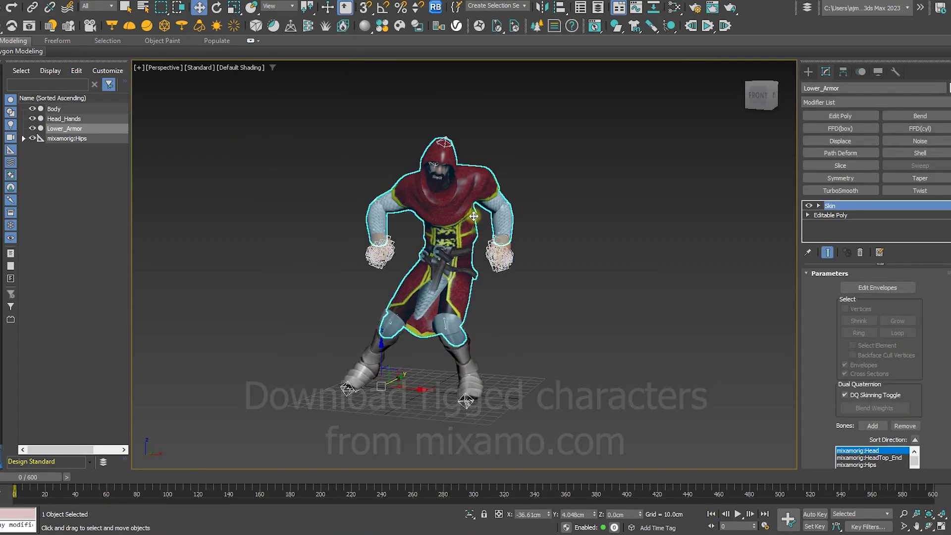
pyautogui.click(434, 238)
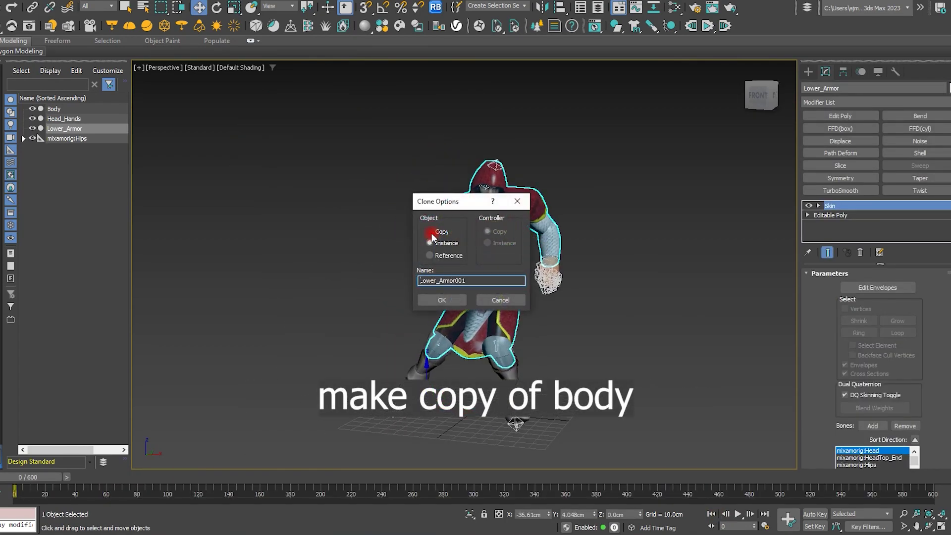
pyautogui.click(438, 303)
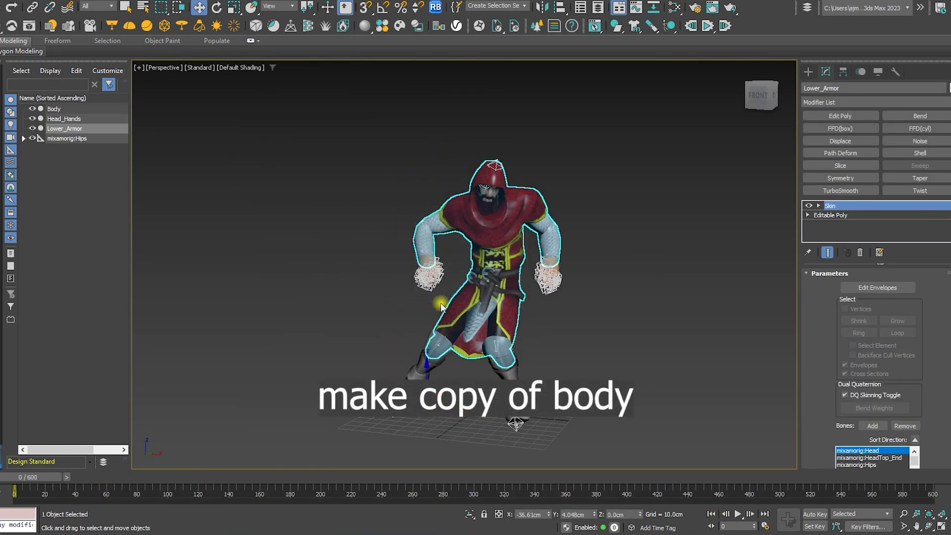
# Step: Hide Body, Head_Hands and Lower_Armor so only Lower_Armor001 stays visible
pyautogui.click(33, 129)
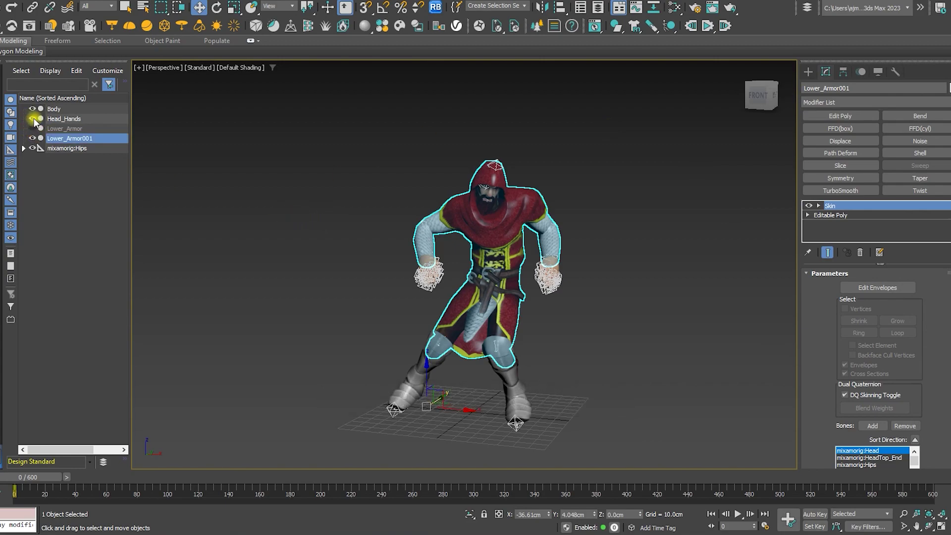
pyautogui.click(34, 118)
pyautogui.click(33, 138)
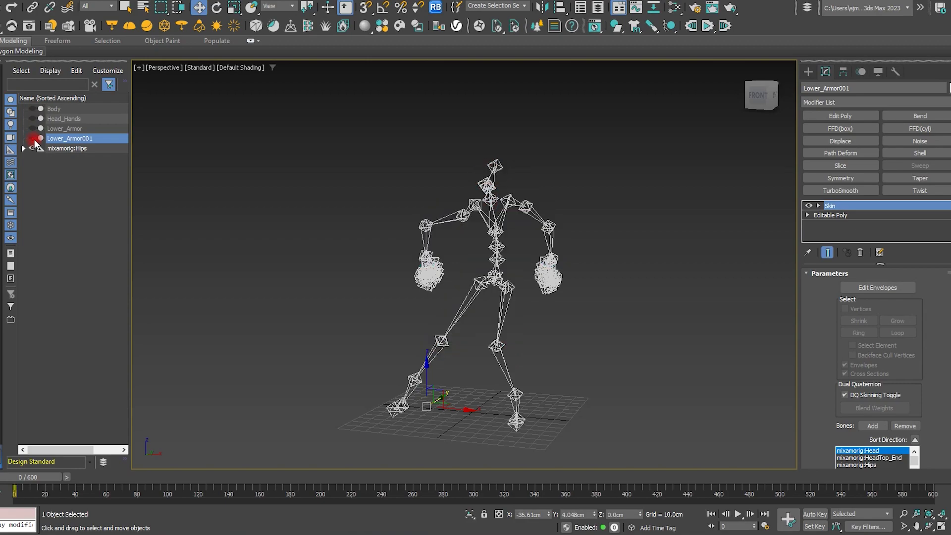
pyautogui.scroll(5, 504, 284)
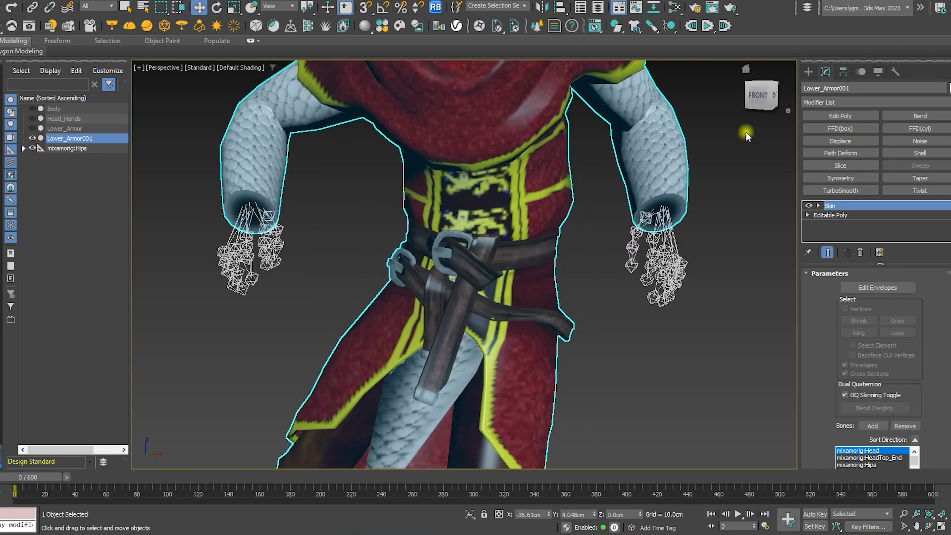
# Step: Add an Edit Poly modifier to Lower_Armor001 and select a waist polygon loop
pyautogui.click(830, 118)
pyautogui.scroll(4, 439, 254)
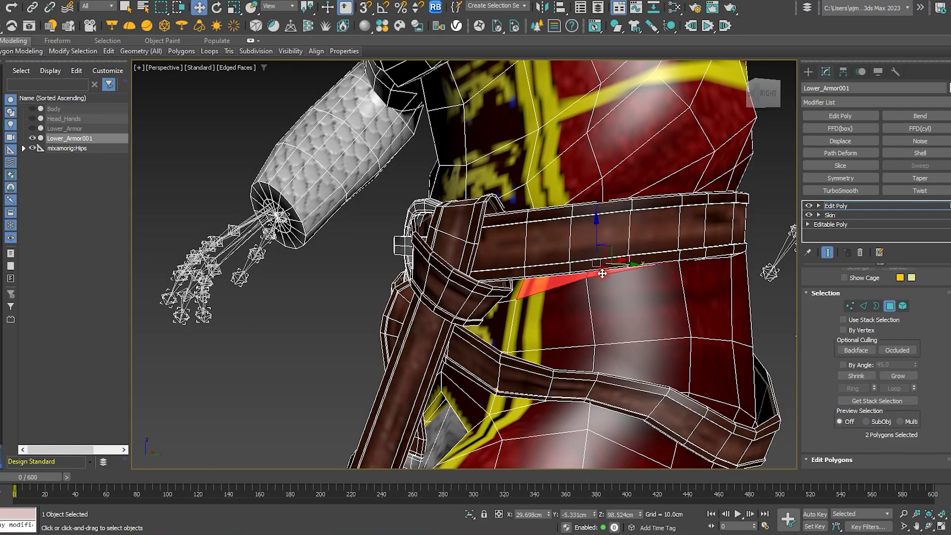
pyautogui.keyDown('shift'); pyautogui.click(601, 277); pyautogui.keyUp('shift')
pyautogui.moveTo(602, 277)
pyautogui.keyDown('alt'); pyautogui.mouseDown(button='middle')
pyautogui.moveTo(762, 291)
pyautogui.moveTo(732, 265)
pyautogui.moveTo(584, 296)
pyautogui.mouseUp(button='middle'); pyautogui.keyUp('alt')
# Step: Hide every polygon except the waist ring and play the animation to check it
pyautogui.hotkey('ctrl', 'i')
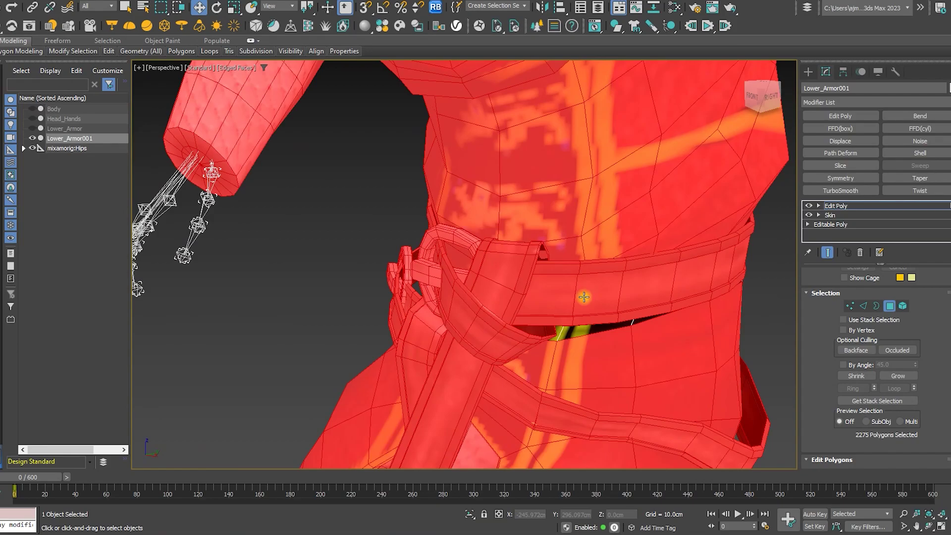
pyautogui.hotkey('alt', 'h')
pyautogui.click(501, 323)
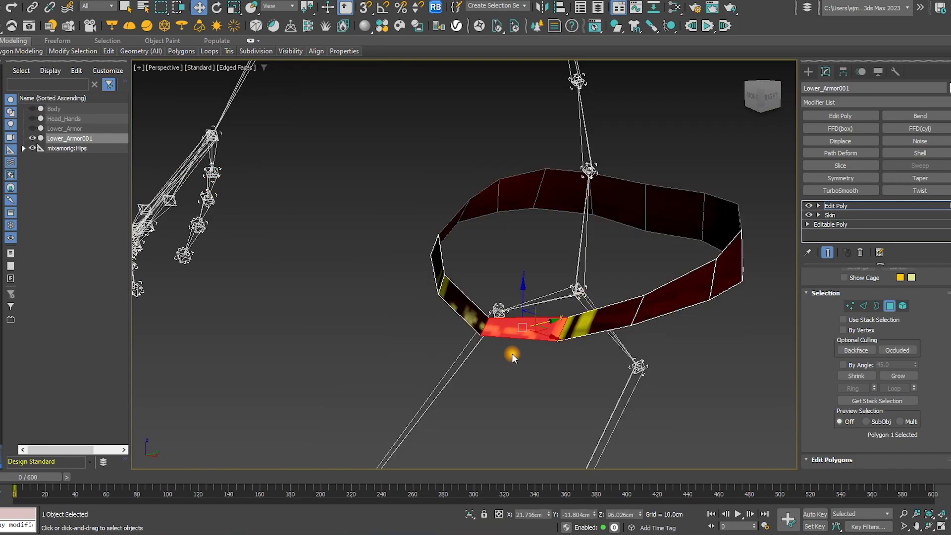
pyautogui.moveTo(512, 352)
pyautogui.keyDown('alt'); pyautogui.mouseDown(button='middle')
pyautogui.moveTo(569, 345)
pyautogui.moveTo(606, 361)
pyautogui.mouseUp(button='middle'); pyautogui.keyUp('alt')
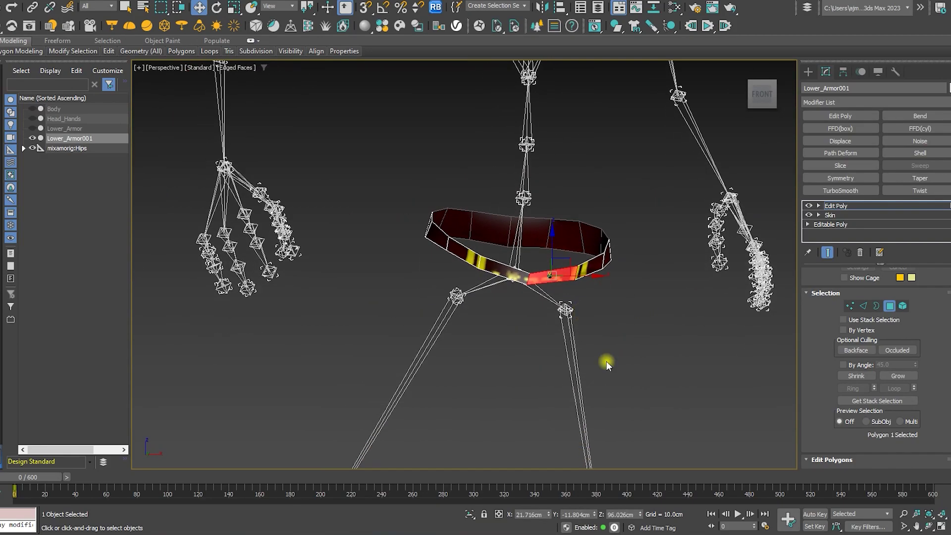
pyautogui.click(738, 515)
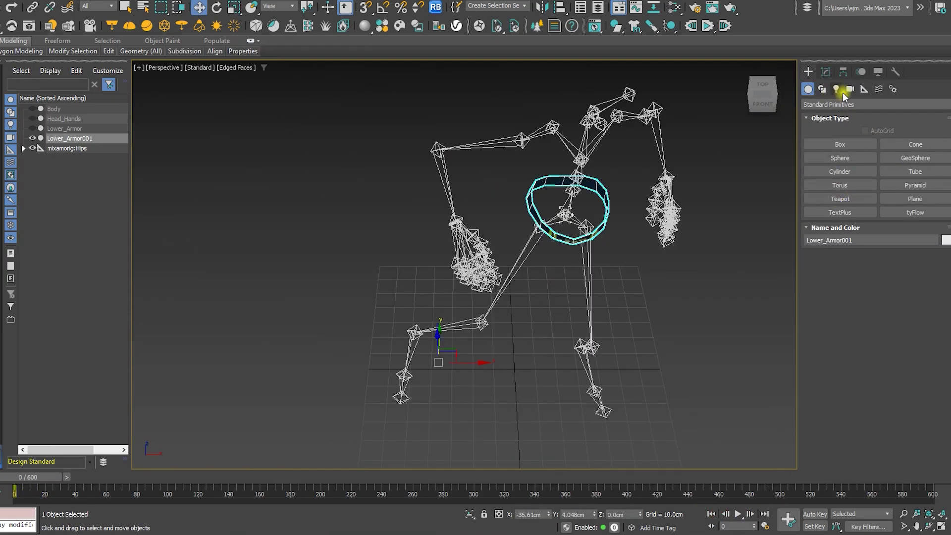
# Step: Draw a six-point star spline, Star001, on the grid
pyautogui.click(820, 89)
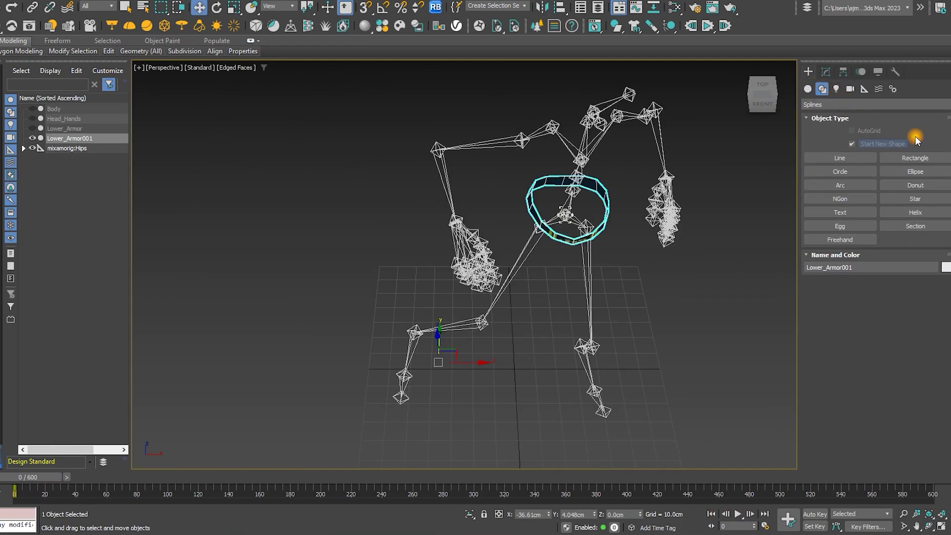
pyautogui.click(915, 212)
pyautogui.click(914, 199)
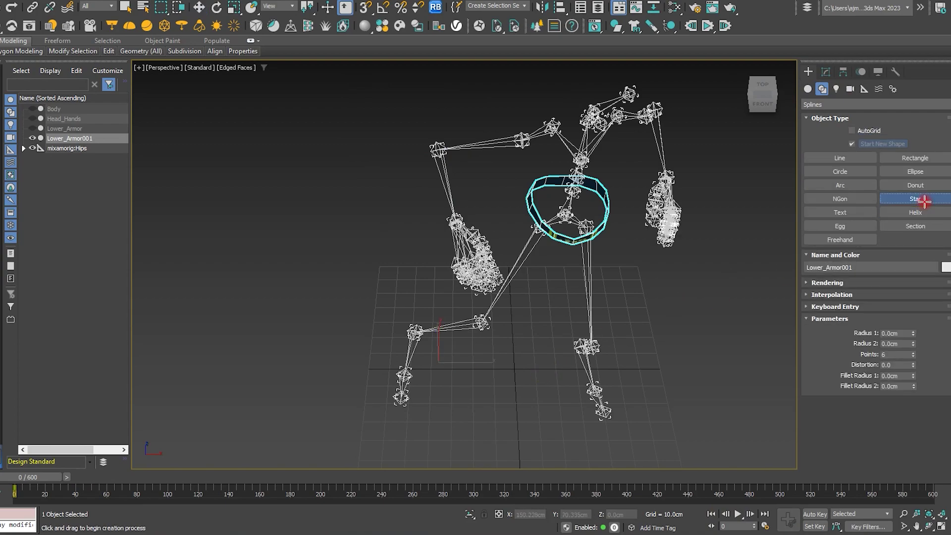
pyautogui.moveTo(516, 369); pyautogui.dragTo(536, 385)
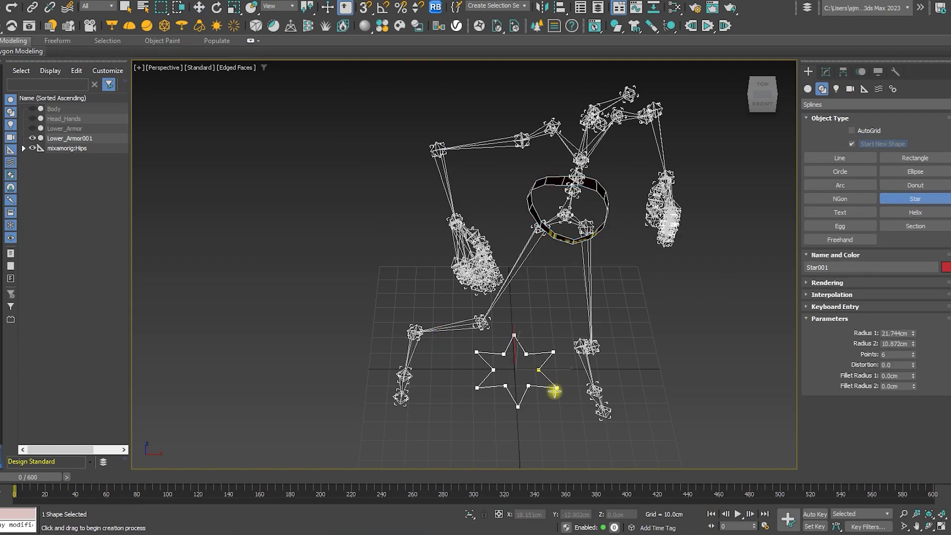
pyautogui.click(551, 387)
pyautogui.press('w')
# Step: Align Star001 center-to-center with the waist ring in X, Y and Z
pyautogui.hotkey('alt', 'a')
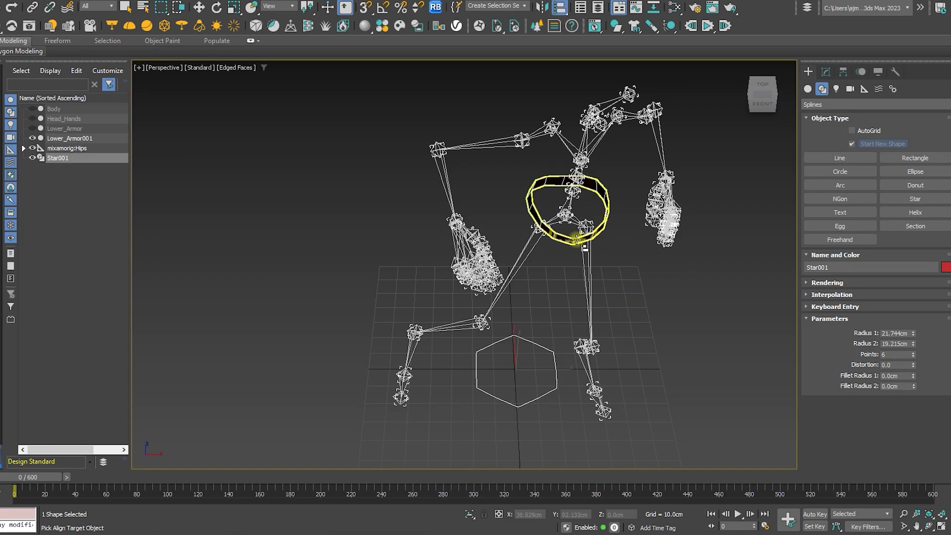
pyautogui.click(605, 216)
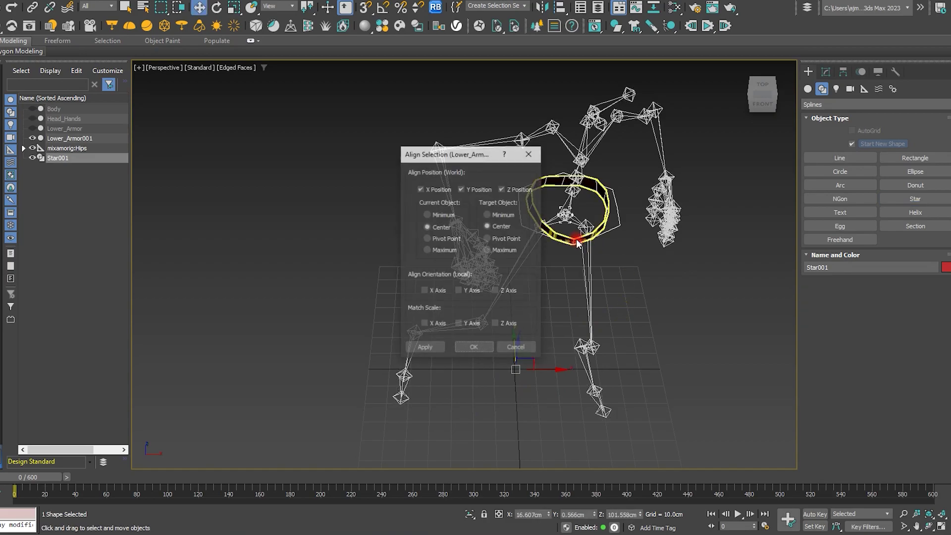
pyautogui.click(474, 348)
pyautogui.scroll(5, 601, 206)
pyautogui.keyDown('alt'); pyautogui.moveTo(600, 206); pyautogui.dragTo(641, 222, button='middle'); pyautogui.keyUp('alt')
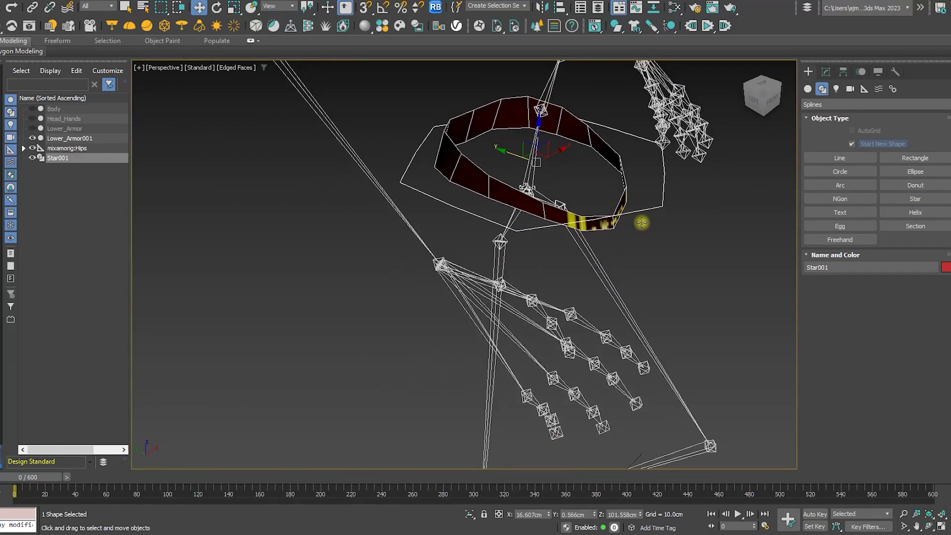
# Step: Give Star001 18 points and shrink Radius 1 to about 16 cm
pyautogui.click(825, 72)
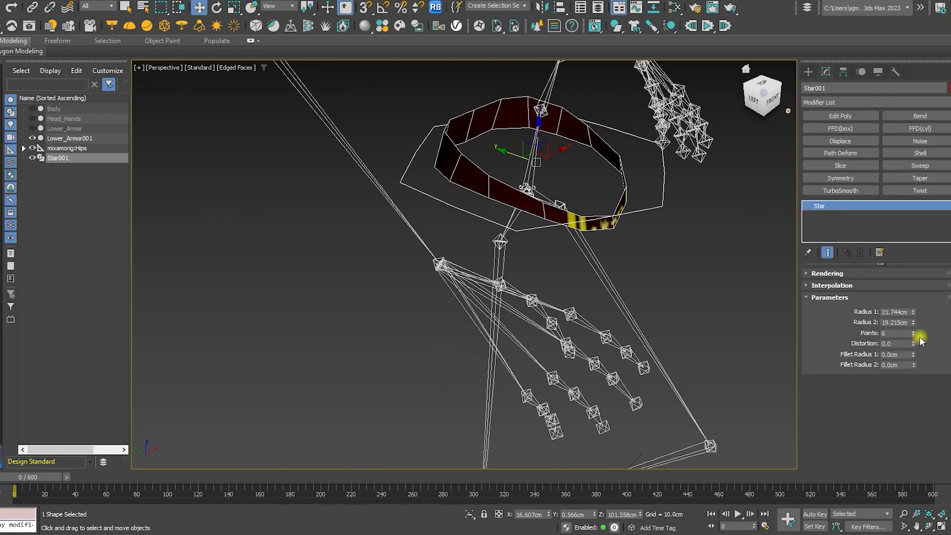
pyautogui.moveTo(914, 330); pyautogui.dragTo(913, 331)
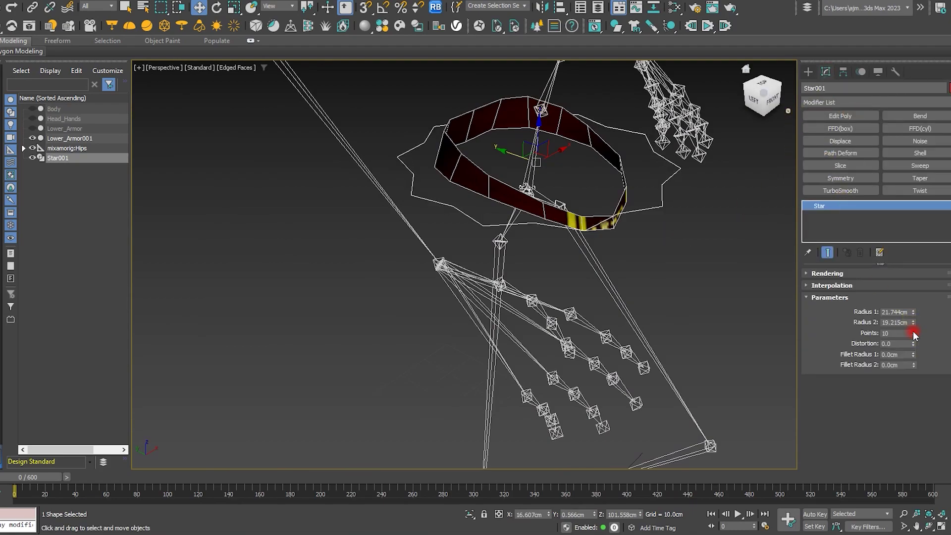
pyautogui.keyDown('alt'); pyautogui.moveTo(667, 232); pyautogui.dragTo(643, 227, button='middle'); pyautogui.keyUp('alt')
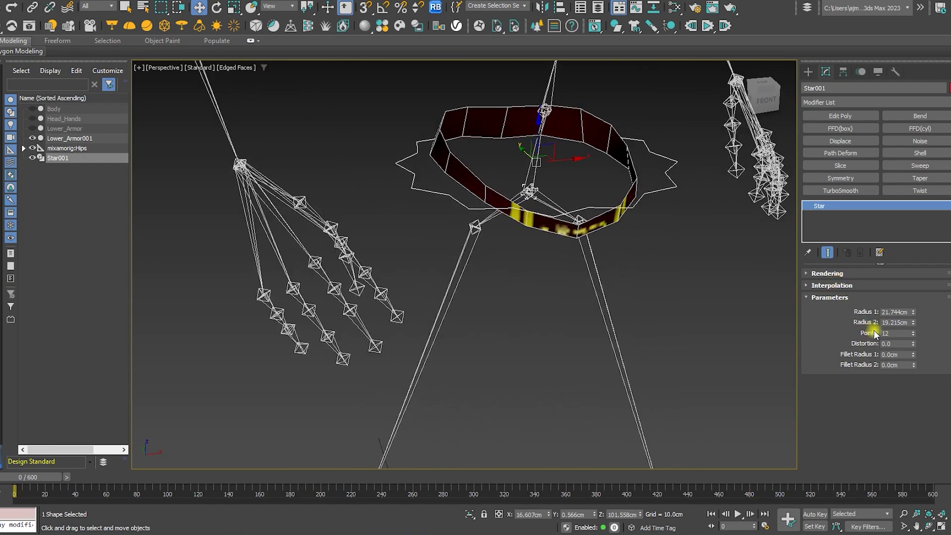
pyautogui.write('8')
pyautogui.press('Return')
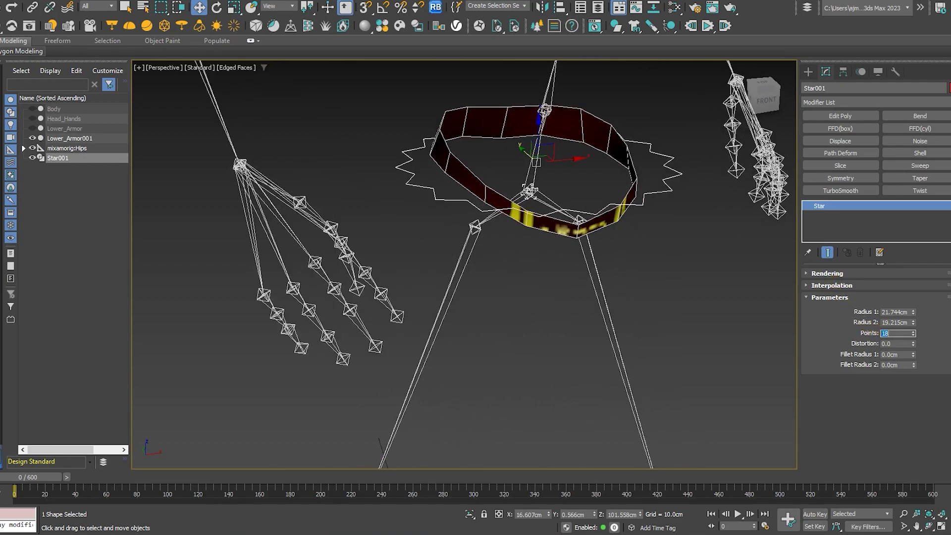
pyautogui.keyDown('alt'); pyautogui.moveTo(714, 216); pyautogui.dragTo(741, 240, button='middle'); pyautogui.keyUp('alt')
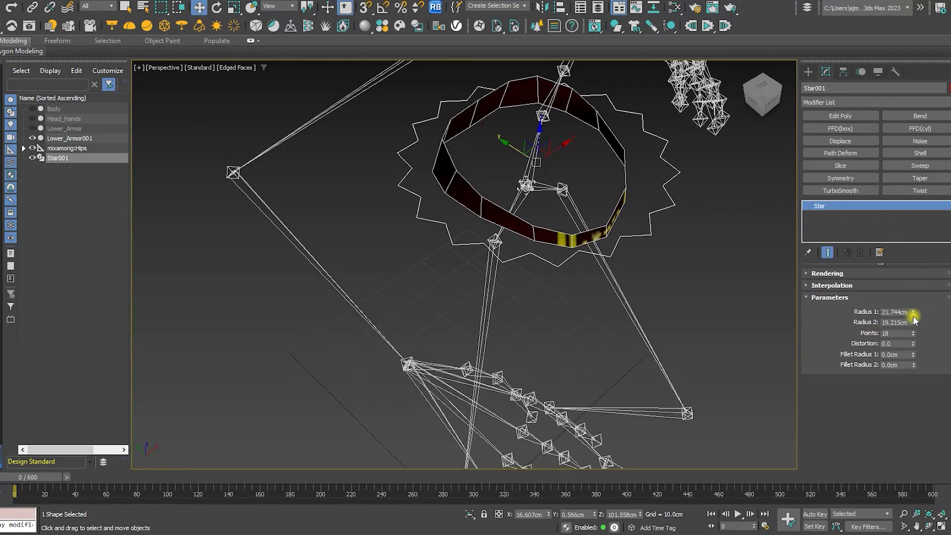
pyautogui.moveTo(913, 312); pyautogui.dragTo(919, 330)
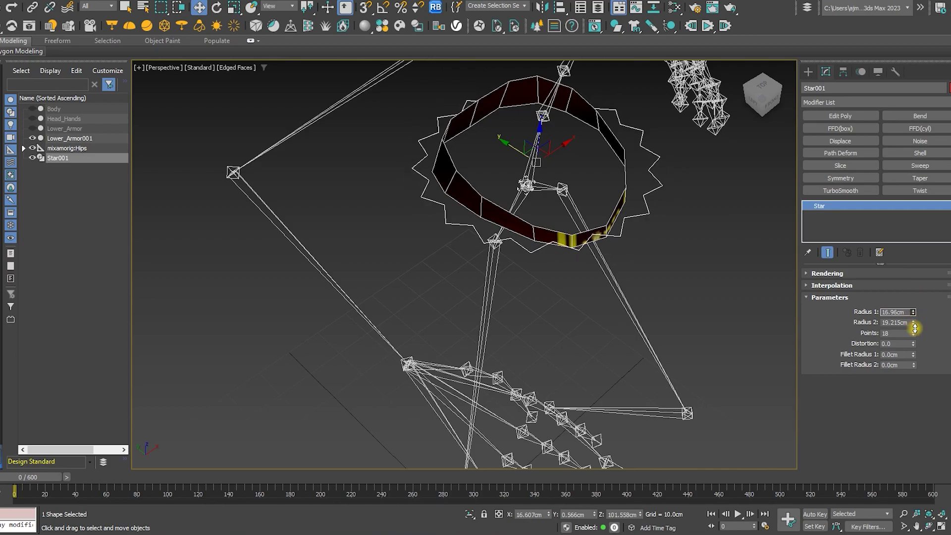
# Step: Tilt and lower the star to match the ring, keeping radii 16.09cm and 17.678cm
pyautogui.keyDown('alt'); pyautogui.moveTo(643, 134); pyautogui.dragTo(654, 206, button='middle'); pyautogui.keyUp('alt')
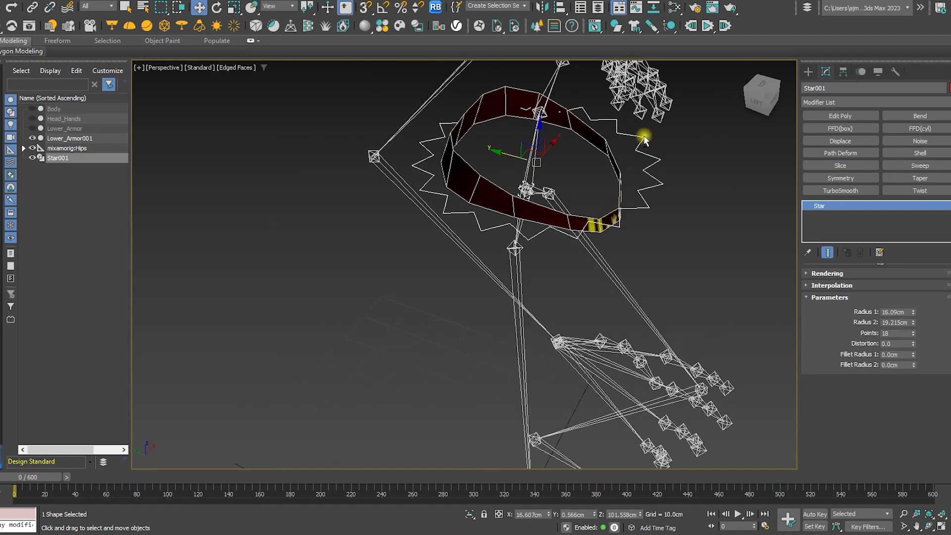
pyautogui.press('e')
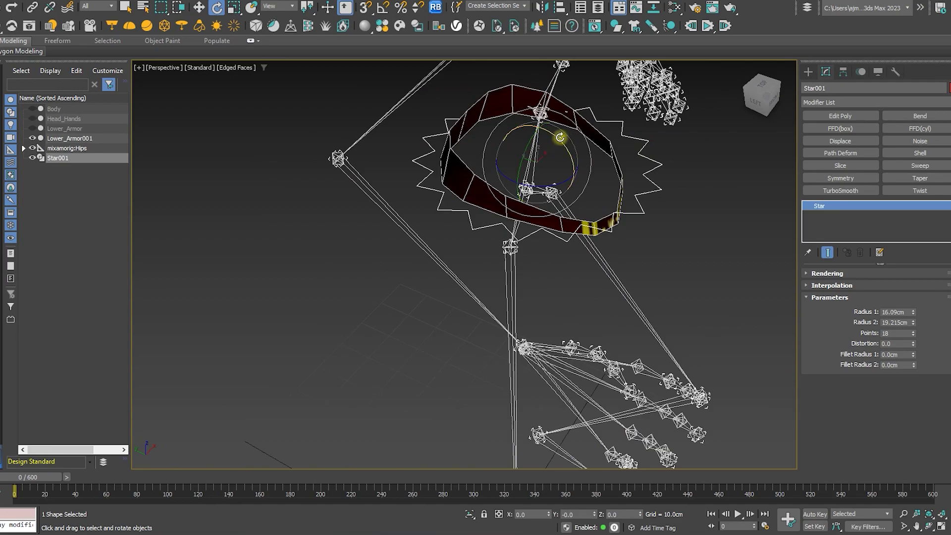
pyautogui.moveTo(560, 137)
pyautogui.mouseDown()
pyautogui.moveTo(573, 148)
pyautogui.moveTo(542, 123)
pyautogui.mouseUp()
pyautogui.press('w')
pyautogui.moveTo(531, 167)
pyautogui.keyDown('alt'); pyautogui.mouseDown(button='middle')
pyautogui.moveTo(663, 157)
pyautogui.moveTo(644, 159)
pyautogui.mouseUp(button='middle'); pyautogui.keyUp('alt')
pyautogui.press('e')
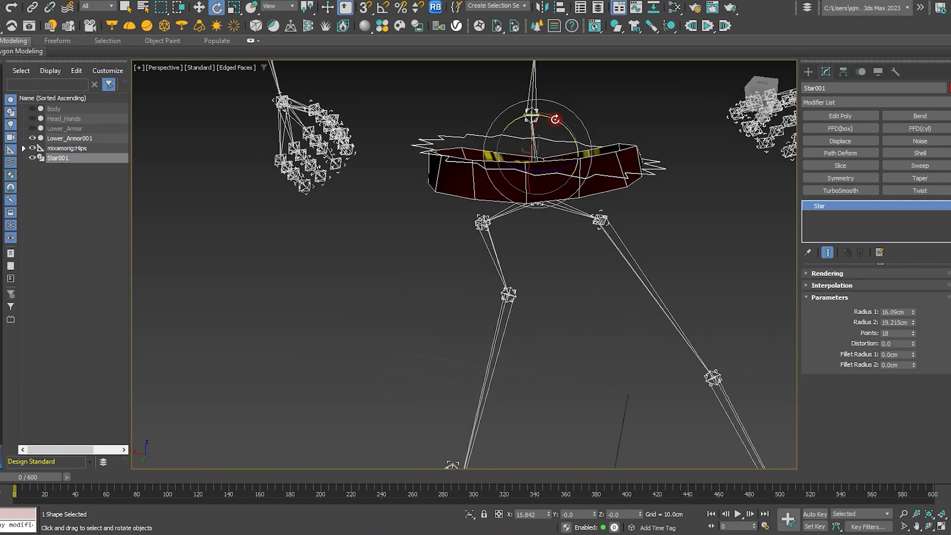
pyautogui.moveTo(553, 120); pyautogui.dragTo(557, 120)
pyautogui.keyDown('alt'); pyautogui.moveTo(557, 119); pyautogui.dragTo(556, 132, button='middle'); pyautogui.keyUp('alt')
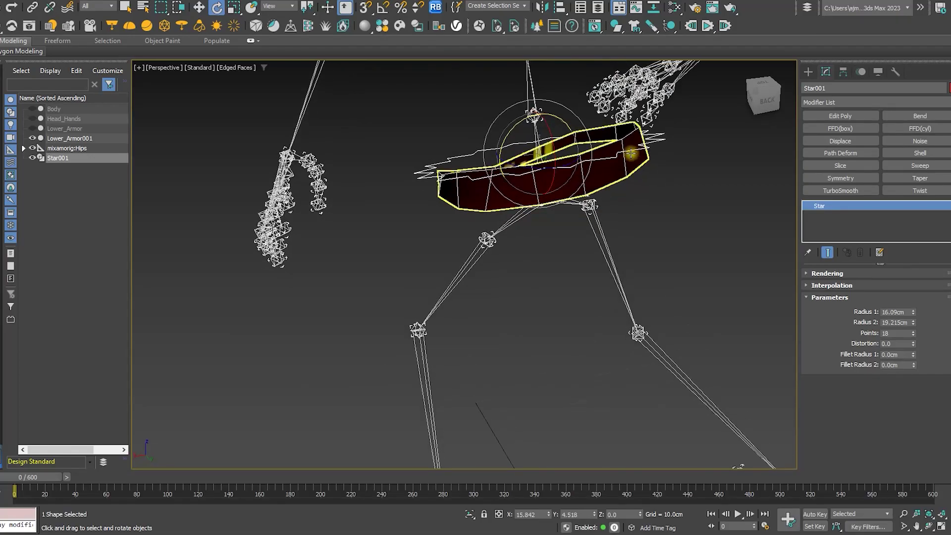
pyautogui.press('w')
pyautogui.moveTo(539, 119); pyautogui.dragTo(541, 131)
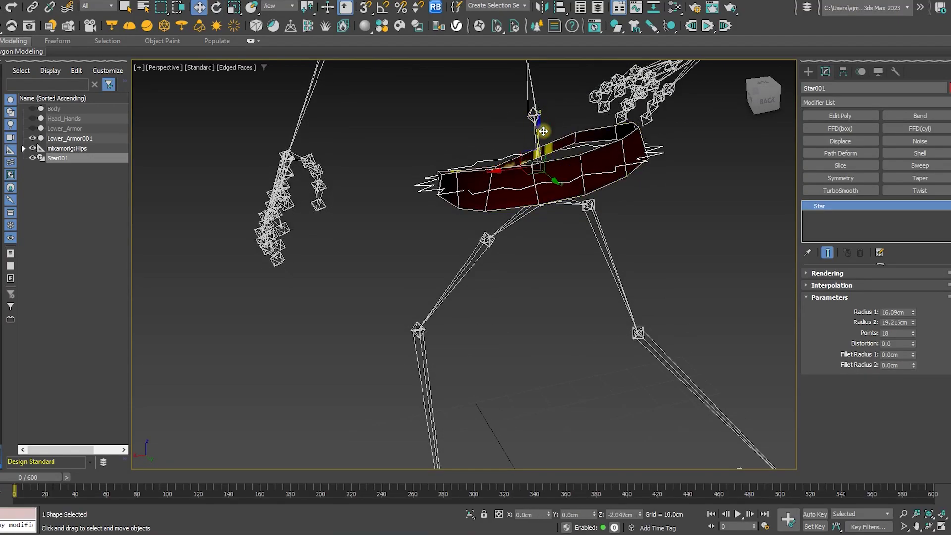
pyautogui.moveTo(541, 132)
pyautogui.keyDown('alt'); pyautogui.mouseDown(button='middle')
pyautogui.moveTo(631, 174)
pyautogui.moveTo(677, 157)
pyautogui.moveTo(701, 164)
pyautogui.mouseUp(button='middle'); pyautogui.keyUp('alt')
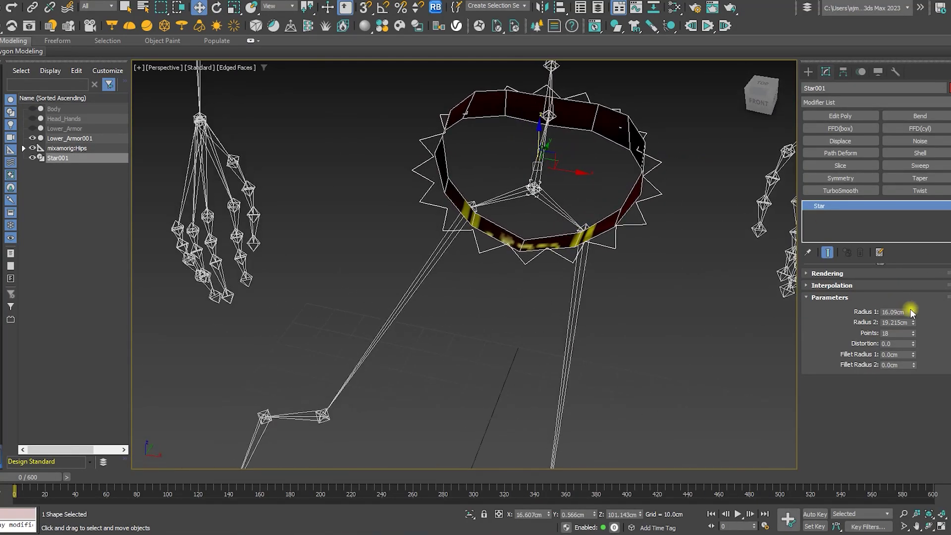
pyautogui.moveTo(913, 313); pyautogui.dragTo(915, 326)
pyautogui.hotkey('ctrl', 'z')
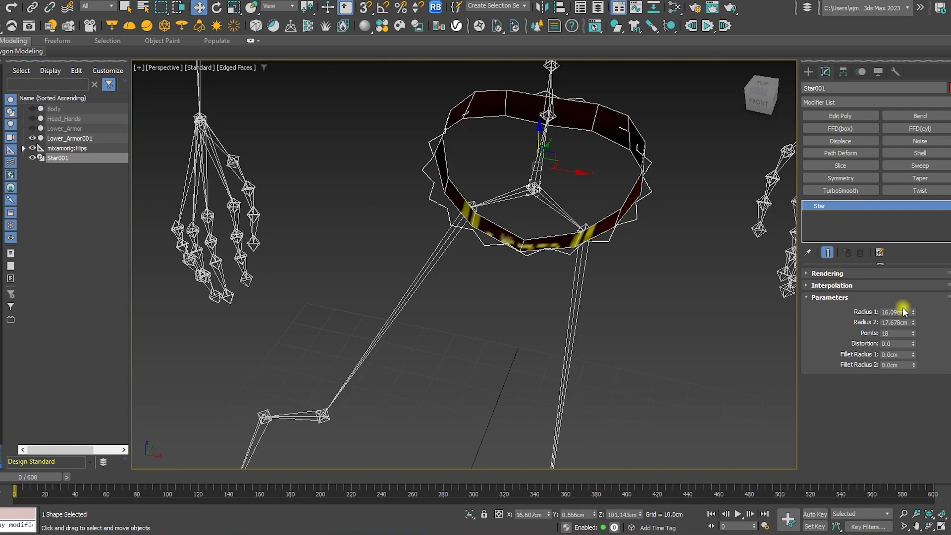
# Step: Extrude Star001 by -65cm into a column around the hips
pyautogui.click(836, 102)
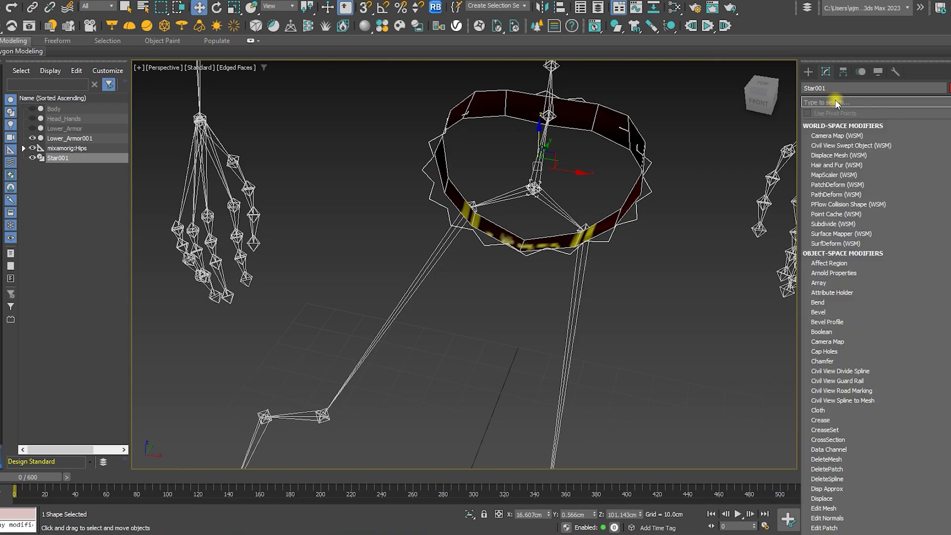
pyautogui.write('ex')
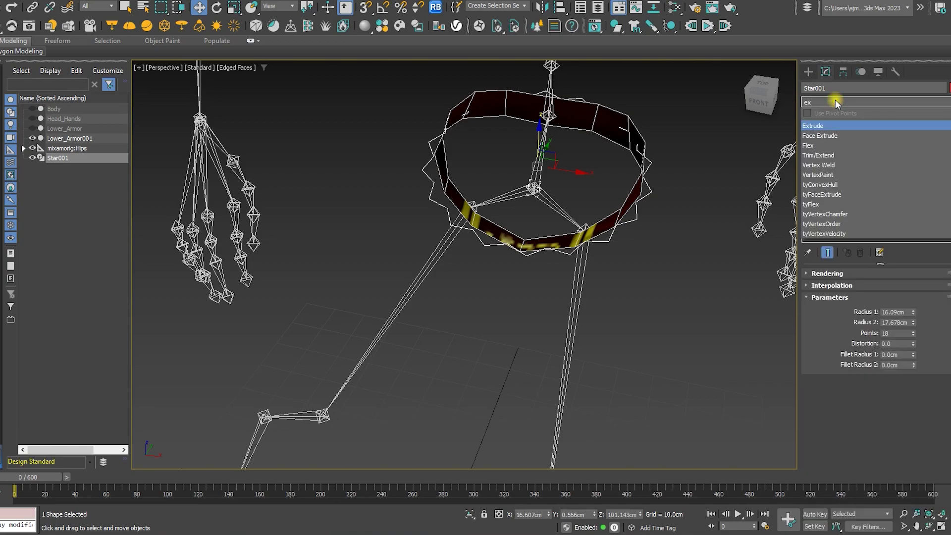
pyautogui.press('Return')
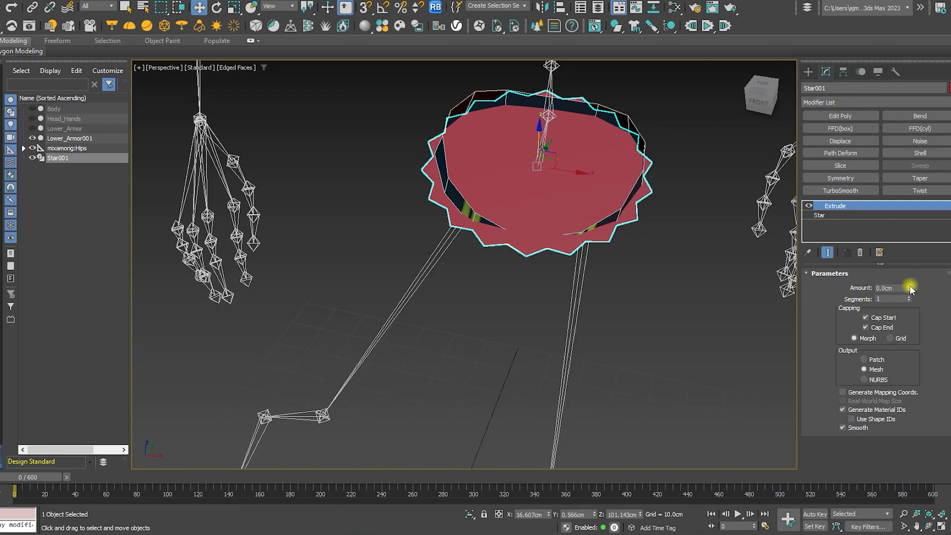
pyautogui.moveTo(909, 288); pyautogui.dragTo(925, 377)
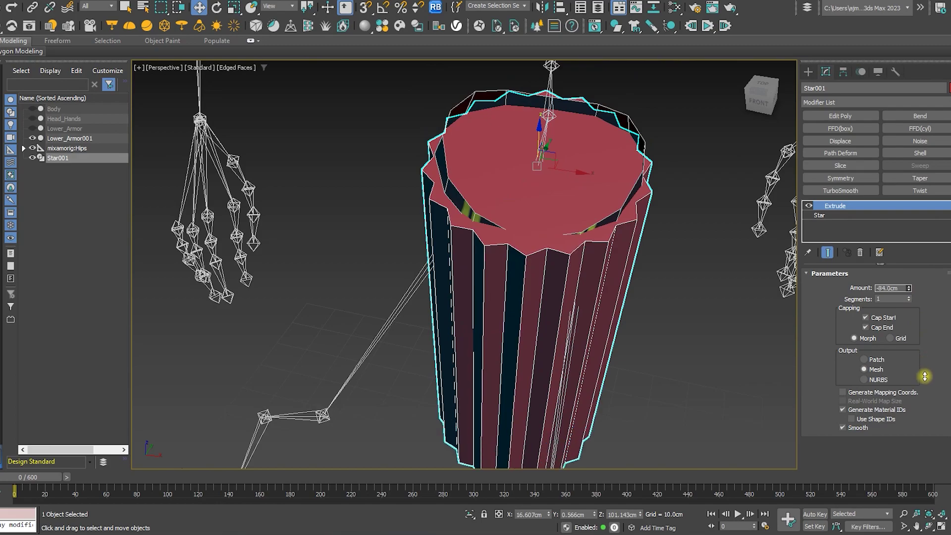
pyautogui.scroll(-2, 532, 237)
pyautogui.scroll(-3, 532, 236)
pyautogui.keyDown('alt'); pyautogui.moveTo(532, 236); pyautogui.dragTo(539, 208, button='middle'); pyautogui.keyUp('alt')
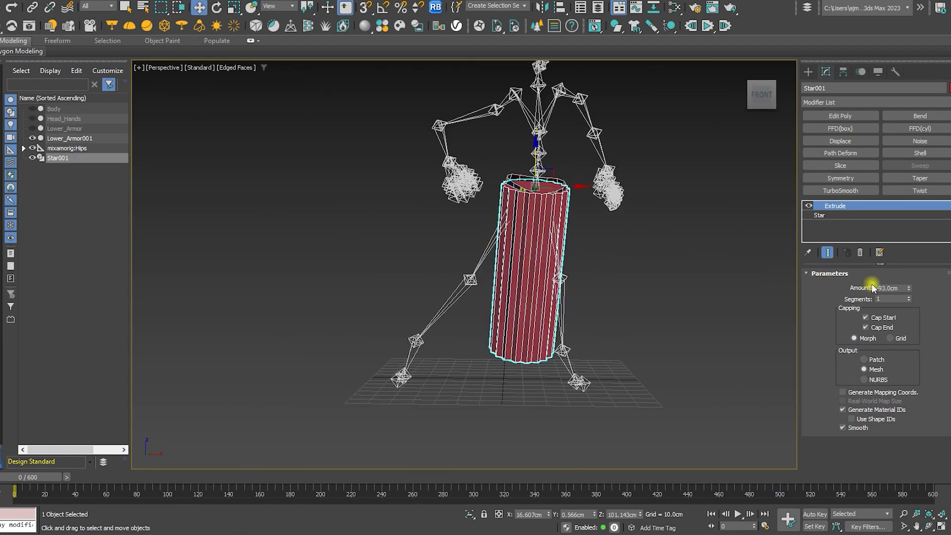
pyautogui.moveTo(911, 288); pyautogui.dragTo(909, 262)
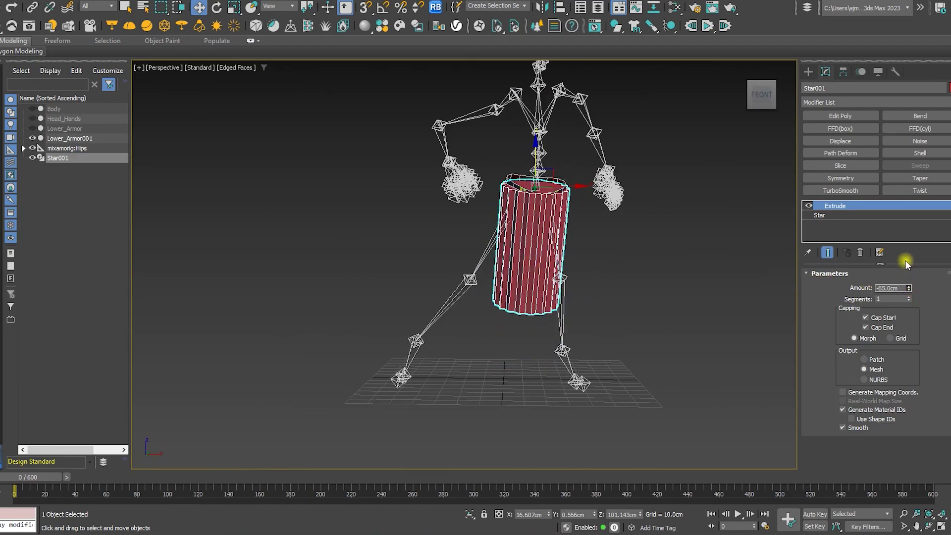
pyautogui.moveTo(544, 297)
pyautogui.keyDown('alt'); pyautogui.mouseDown(button='middle')
pyautogui.moveTo(575, 309)
pyautogui.moveTo(551, 299)
pyautogui.mouseUp(button='middle'); pyautogui.keyUp('alt')
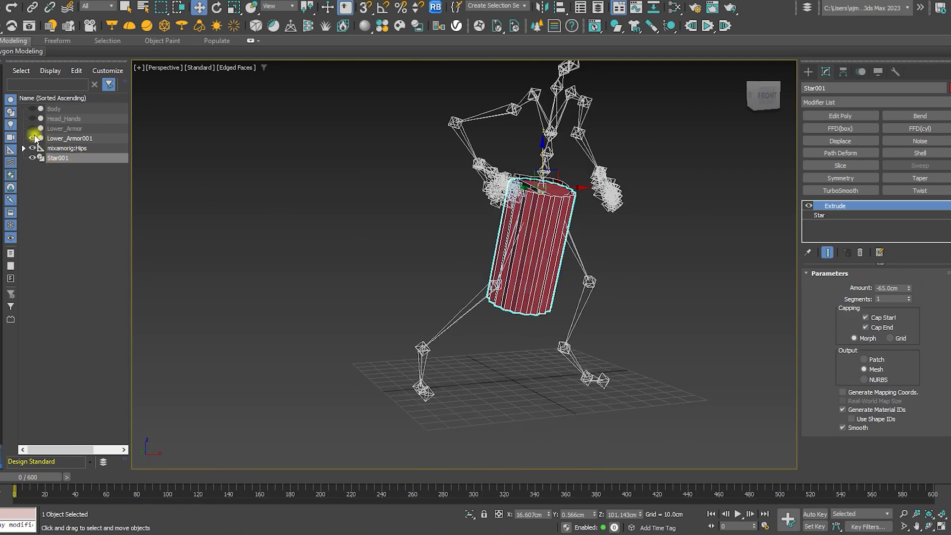
# Step: Unhide Lower_Armor, Body and Head_Hands, and add an Edit Poly modifier above Extrude
pyautogui.click(36, 129)
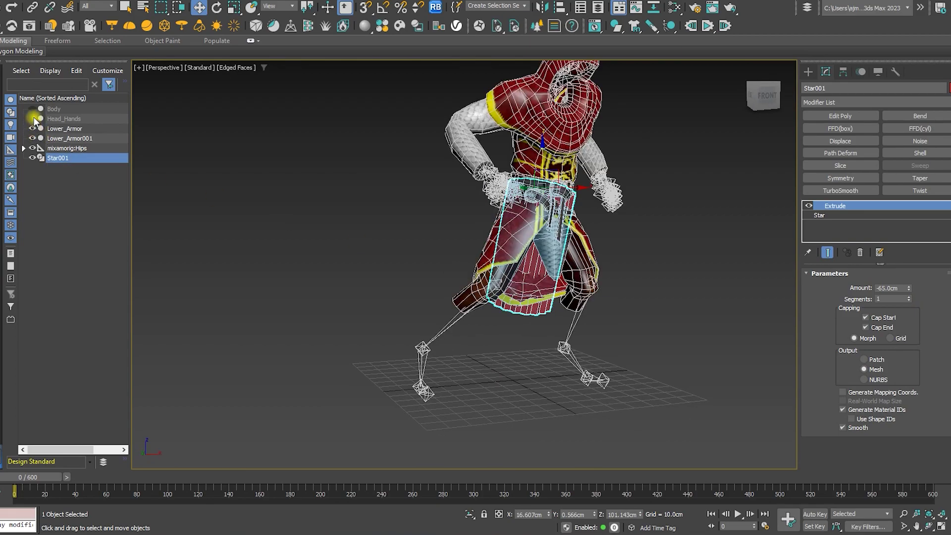
pyautogui.click(33, 119)
pyautogui.click(33, 109)
pyautogui.scroll(4, 533, 232)
pyautogui.scroll(3, 534, 231)
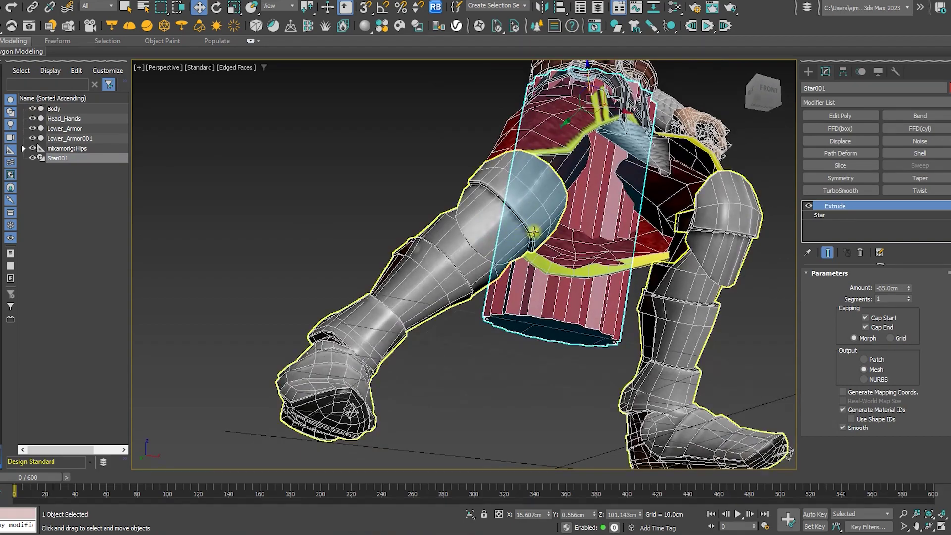
pyautogui.click(837, 115)
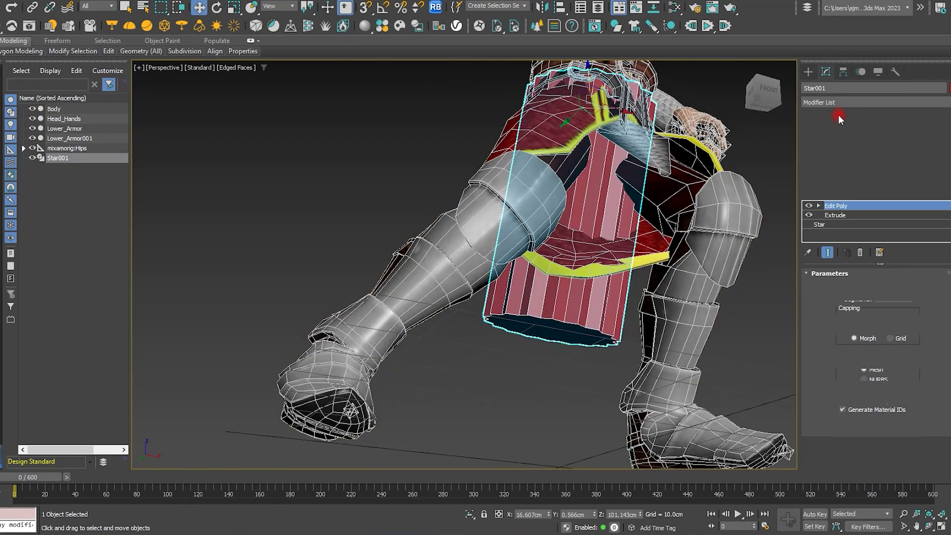
# Step: Scale the column's bottom face outward to flare the skirt
pyautogui.press('4')
pyautogui.click(546, 329)
pyautogui.moveTo(546, 329)
pyautogui.keyDown('alt'); pyautogui.mouseDown(button='middle')
pyautogui.moveTo(530, 338)
pyautogui.moveTo(575, 341)
pyautogui.mouseUp(button='middle'); pyautogui.keyUp('alt')
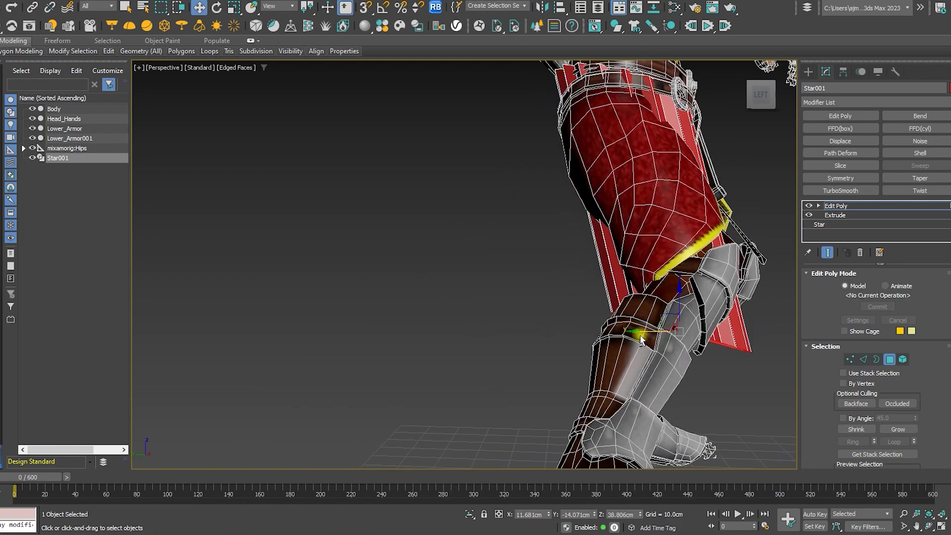
pyautogui.scroll(-8, 574, 340)
pyautogui.press('r')
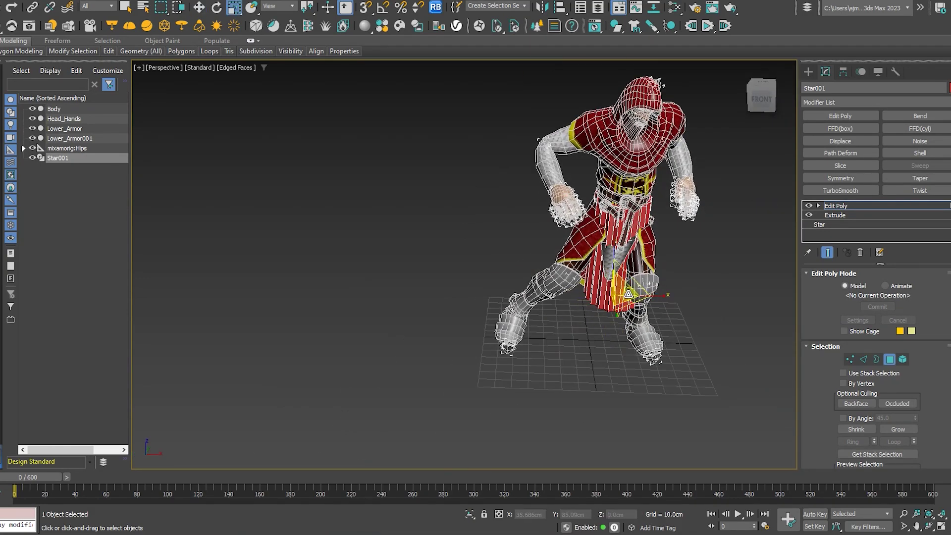
pyautogui.moveTo(628, 294); pyautogui.dragTo(616, 282)
pyautogui.moveTo(615, 282)
pyautogui.keyDown('alt'); pyautogui.mouseDown(button='middle')
pyautogui.moveTo(724, 212)
pyautogui.moveTo(646, 280)
pyautogui.moveTo(617, 284)
pyautogui.moveTo(633, 261)
pyautogui.mouseUp(button='middle'); pyautogui.keyUp('alt')
pyautogui.press('w')
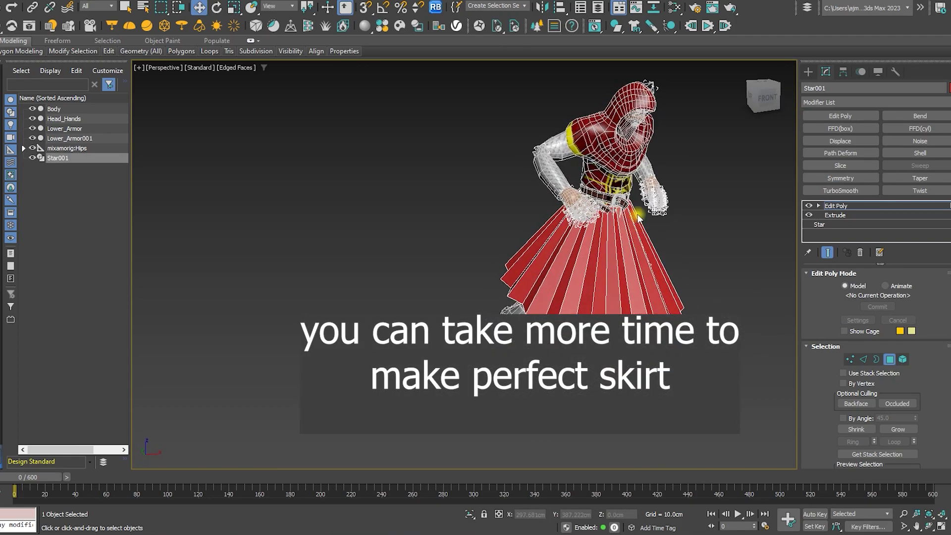
pyautogui.scroll(5, 638, 218)
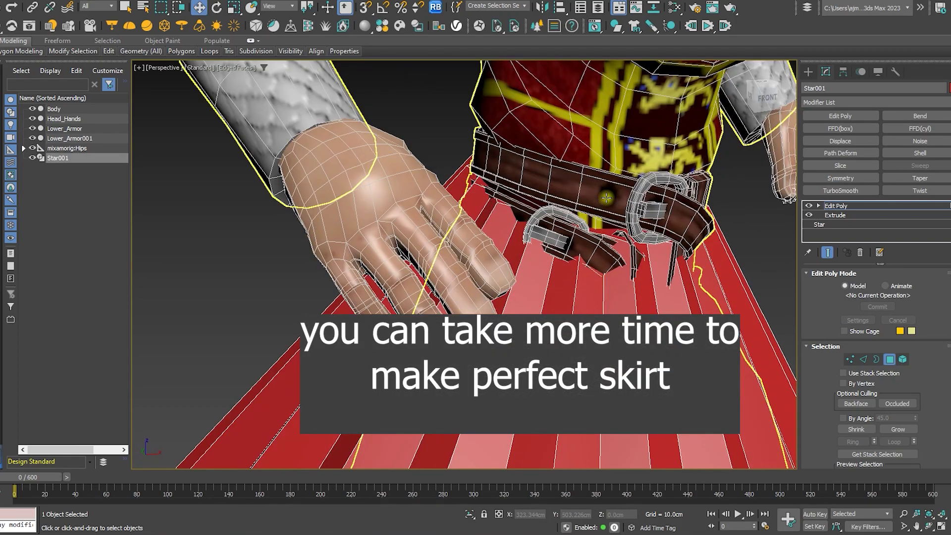
pyautogui.keyDown('alt'); pyautogui.moveTo(587, 223); pyautogui.dragTo(573, 246, button='middle'); pyautogui.keyUp('alt')
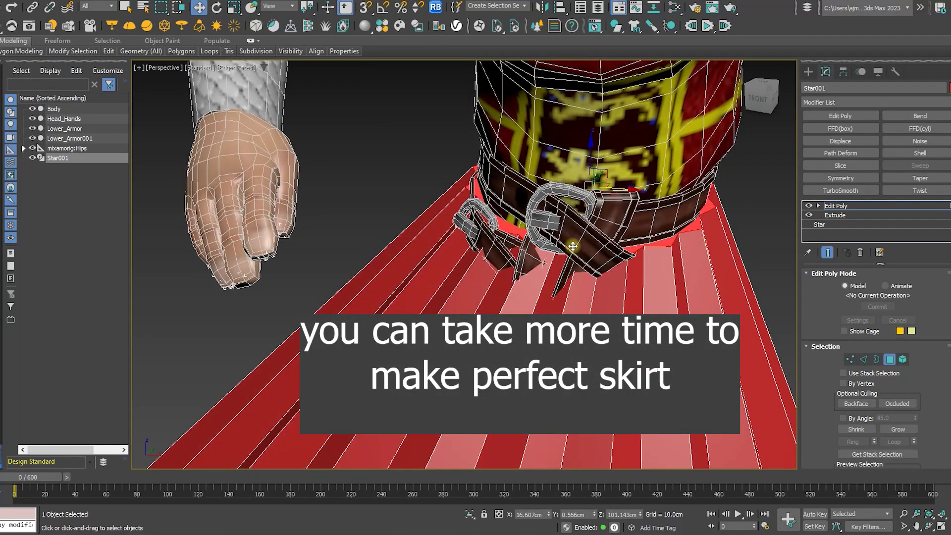
pyautogui.click(572, 246)
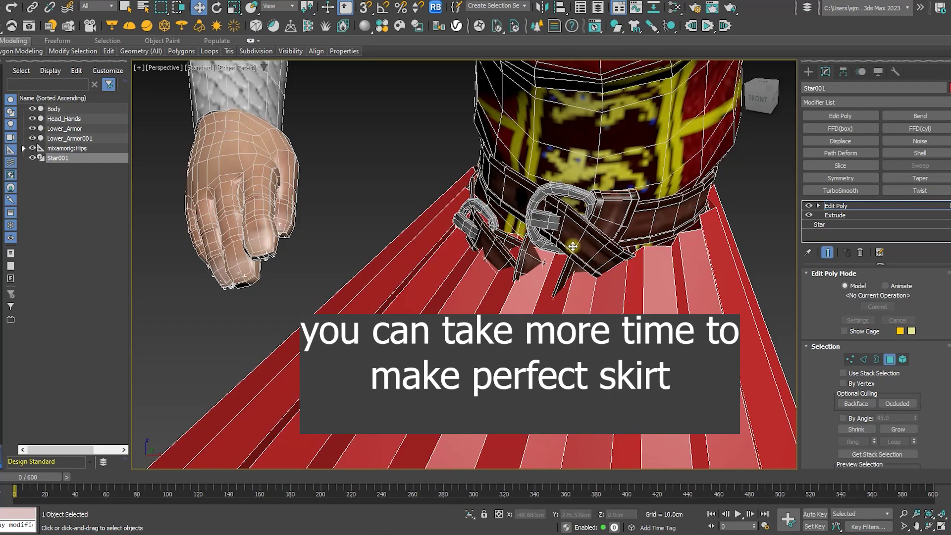
# Step: Shrink the skirt's top waist border to 90% so it sits under the belt
pyautogui.press('4')
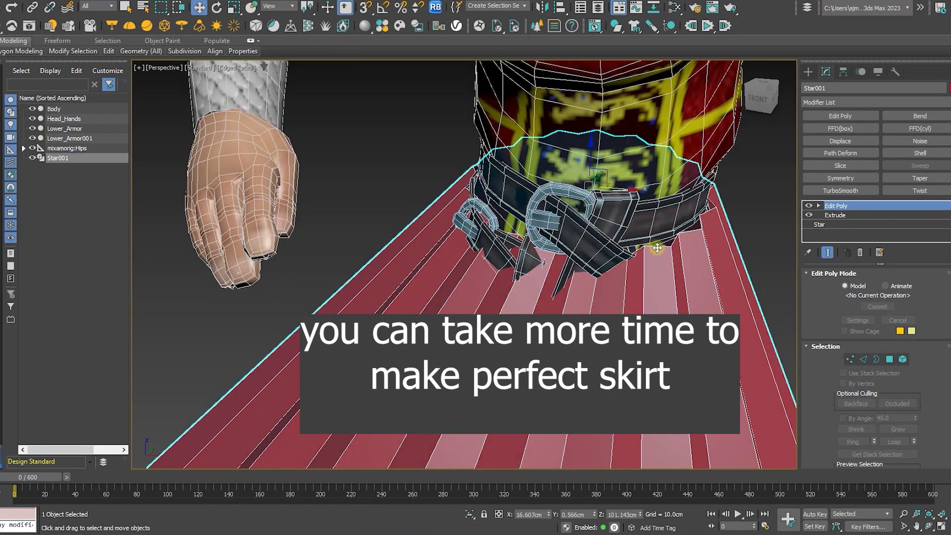
pyautogui.press('3')
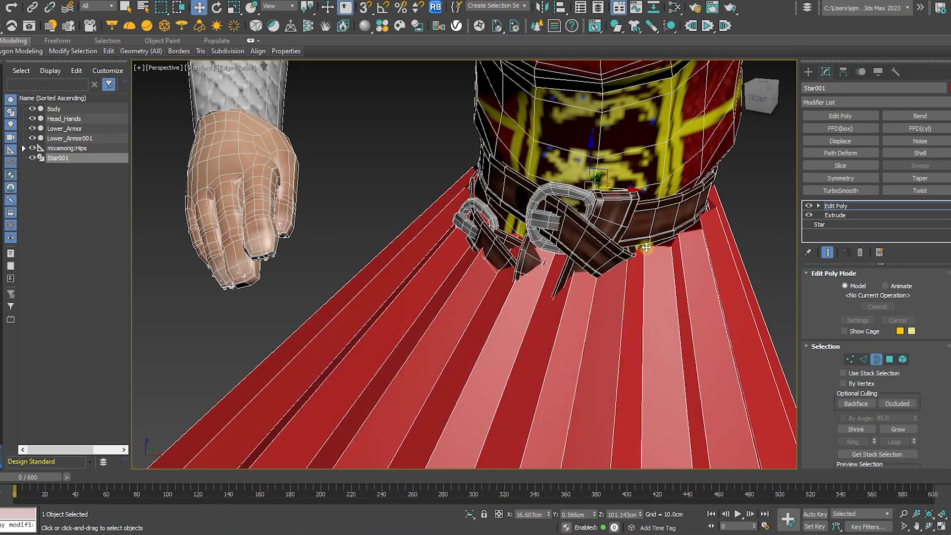
pyautogui.press('r')
pyautogui.moveTo(600, 181); pyautogui.dragTo(611, 187)
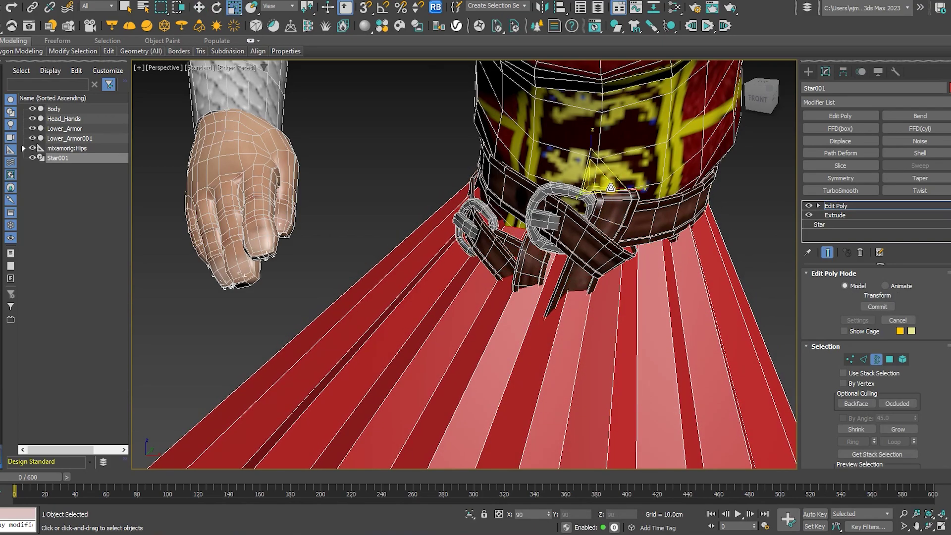
pyautogui.scroll(-5, 679, 272)
pyautogui.moveTo(679, 272)
pyautogui.keyDown('alt'); pyautogui.mouseDown(button='middle')
pyautogui.moveTo(686, 179)
pyautogui.moveTo(732, 229)
pyautogui.moveTo(675, 266)
pyautogui.moveTo(629, 259)
pyautogui.moveTo(590, 206)
pyautogui.moveTo(650, 208)
pyautogui.moveTo(515, 238)
pyautogui.moveTo(581, 251)
pyautogui.mouseUp(button='middle'); pyautogui.keyUp('alt')
# Step: Connect the ring of vertical skirt edges with 10 new horizontal edge loops
pyautogui.press('2')
pyautogui.click(581, 252)
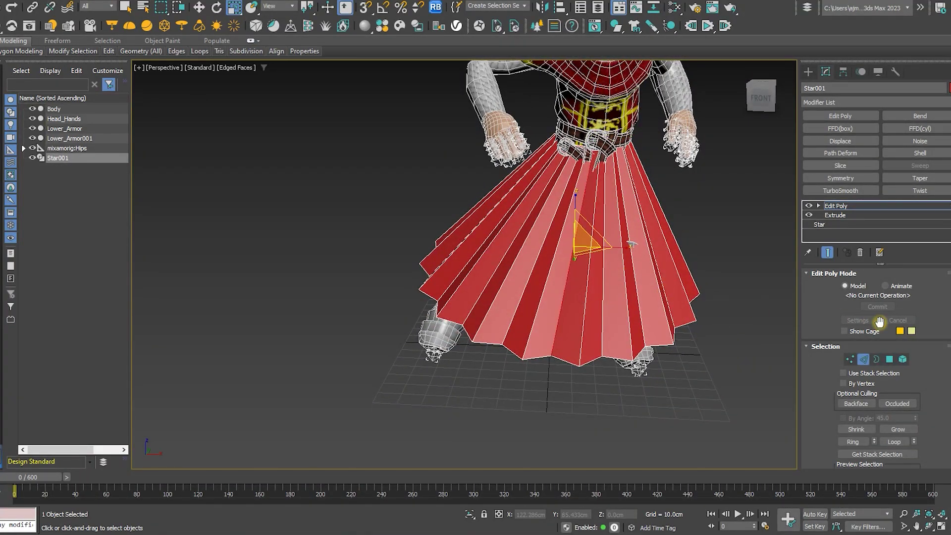
pyautogui.click(864, 442)
pyautogui.rightClick(639, 219)
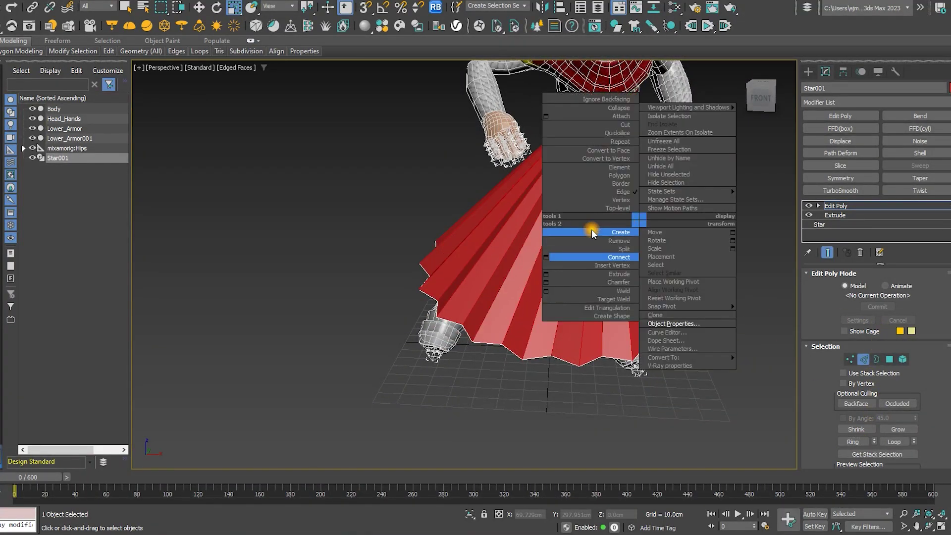
pyautogui.click(546, 257)
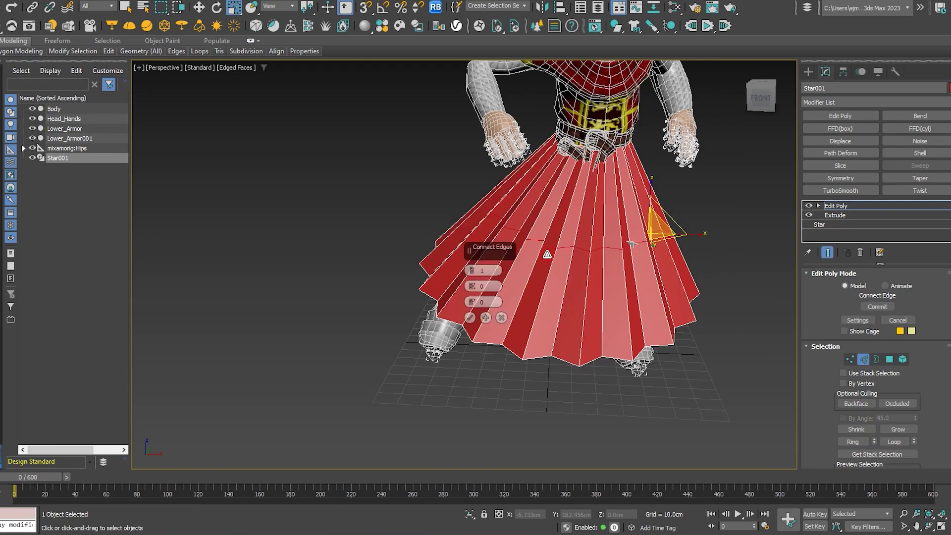
pyautogui.click(485, 271)
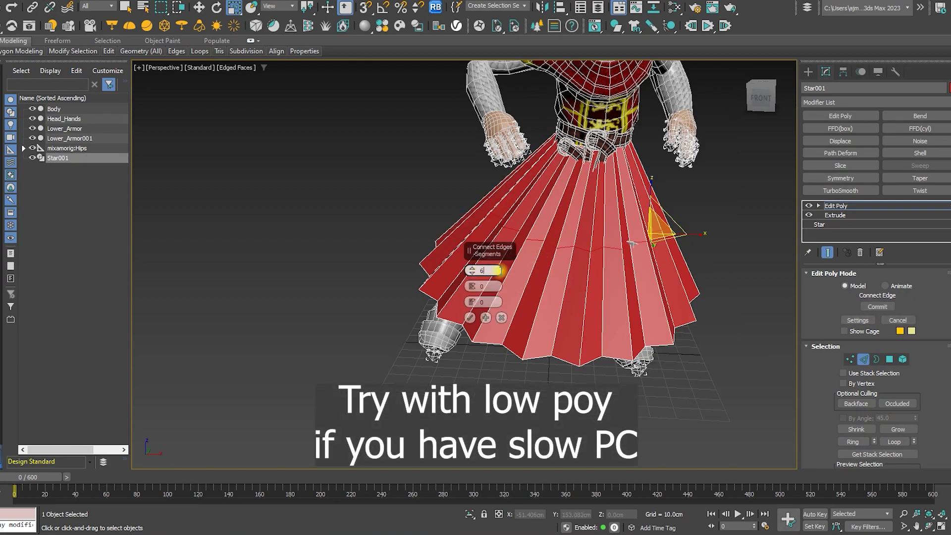
pyautogui.press('Return')
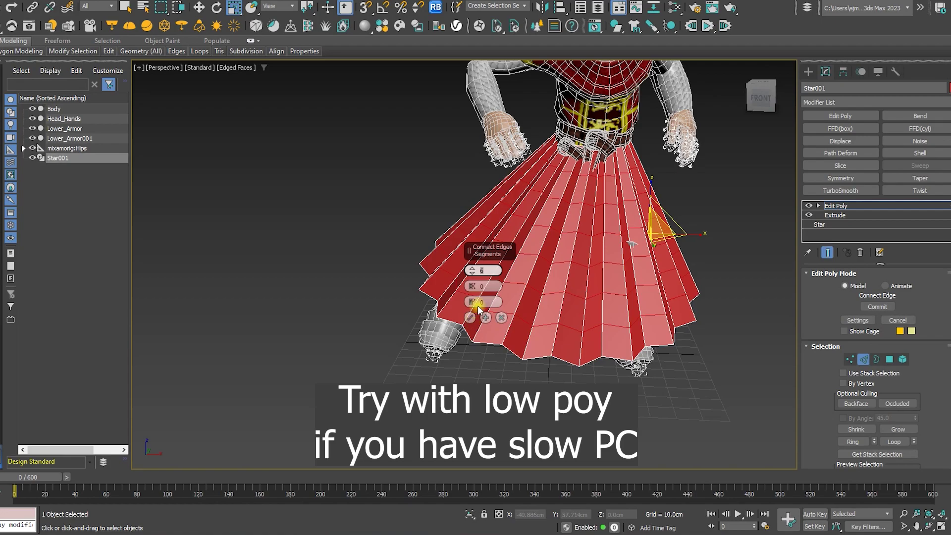
pyautogui.write('10')
pyautogui.press('Return')
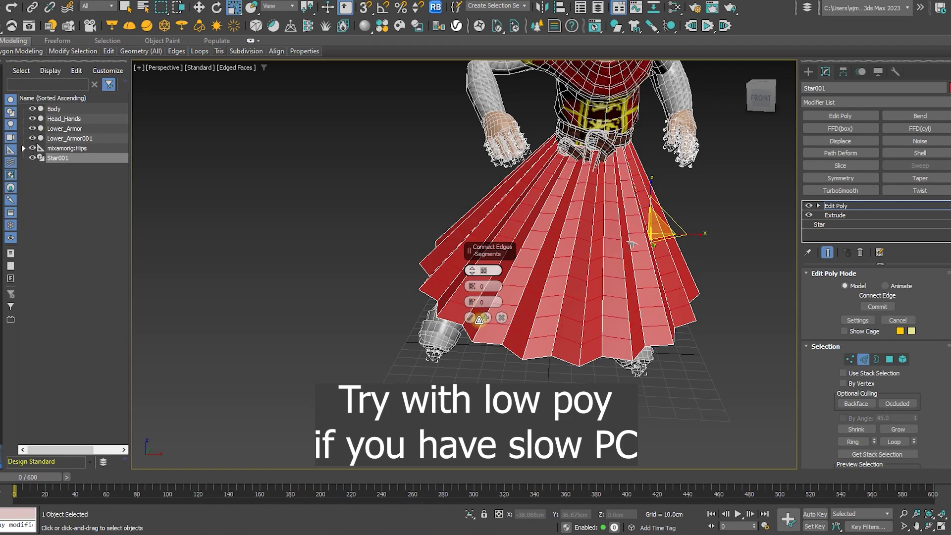
pyautogui.click(469, 318)
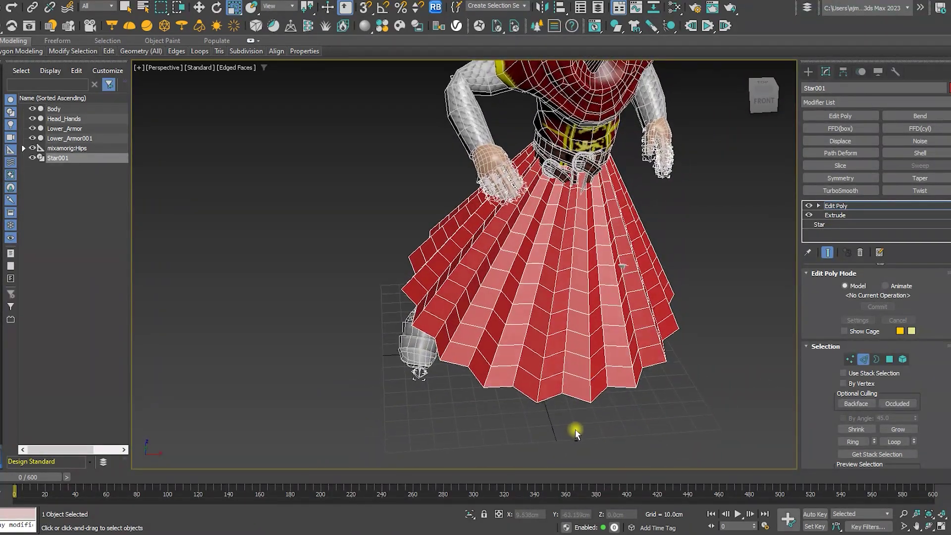
# Step: Check the skirt's 432-vertex count in Object Properties
pyautogui.keyDown('alt'); pyautogui.moveTo(577, 430); pyautogui.dragTo(534, 424, button='middle'); pyautogui.keyUp('alt')
pyautogui.click(808, 72)
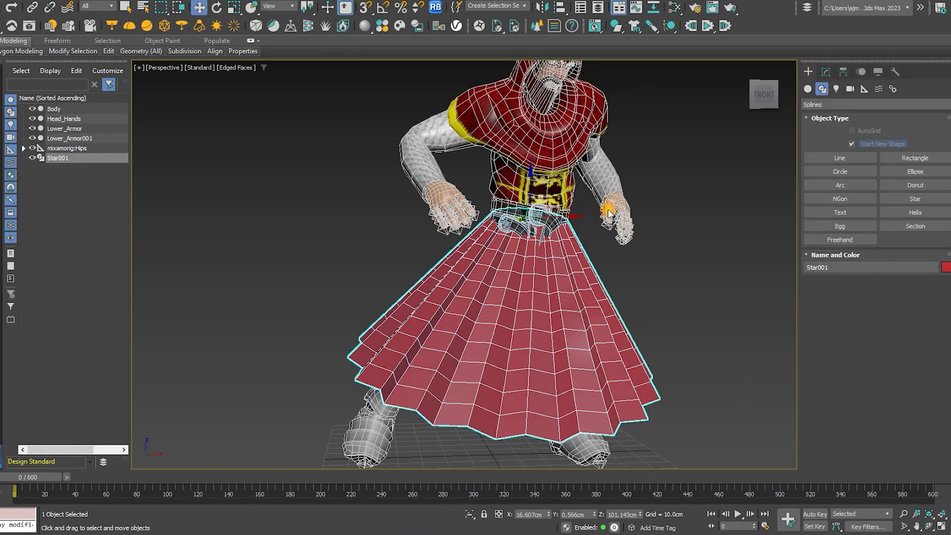
pyautogui.rightClick(525, 292)
pyautogui.click(544, 388)
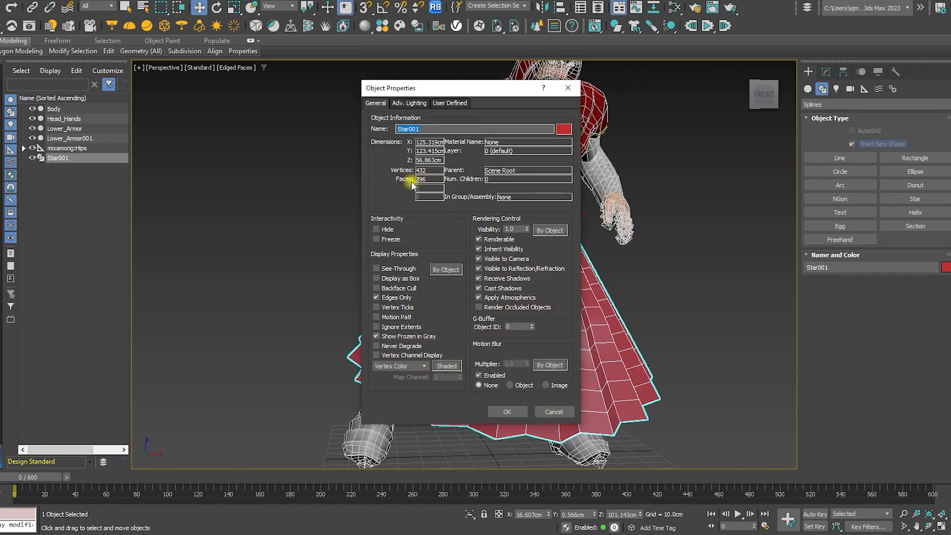
pyautogui.click(506, 413)
pyautogui.scroll(3, 314, 279)
# Step: Create an mParticles flow in Particle View and review the Birth 001 settings
pyautogui.press('6')
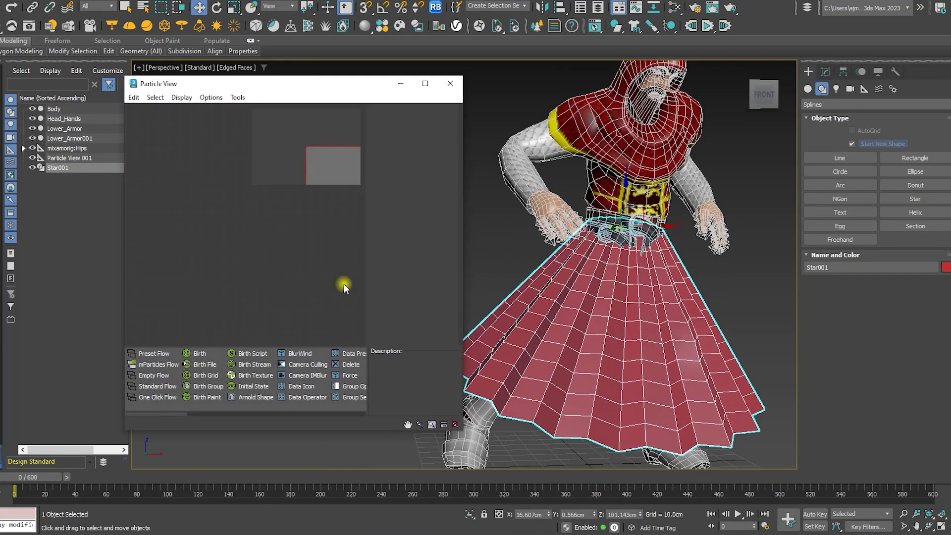
pyautogui.moveTo(158, 364); pyautogui.dragTo(165, 340)
pyautogui.click(195, 353)
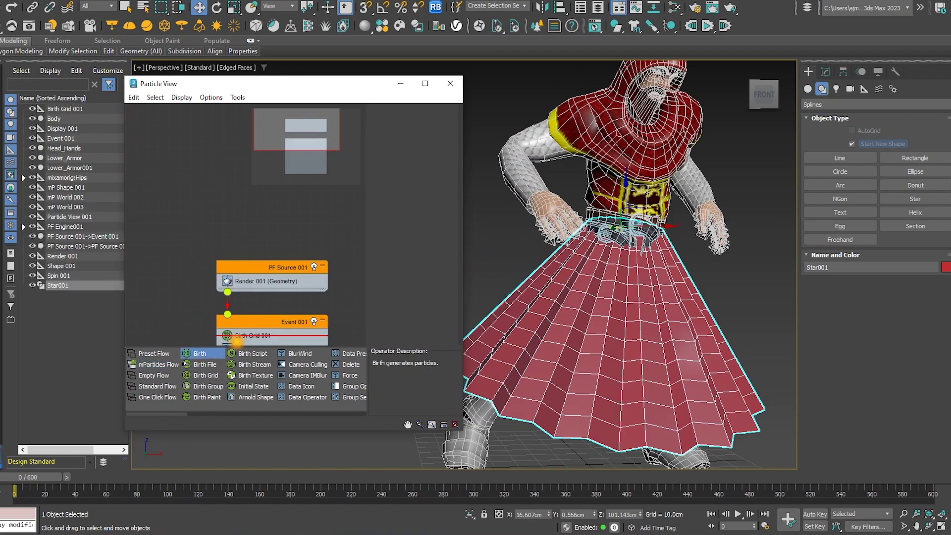
pyautogui.moveTo(180, 311); pyautogui.dragTo(140, 203, button='middle')
pyautogui.click(213, 232)
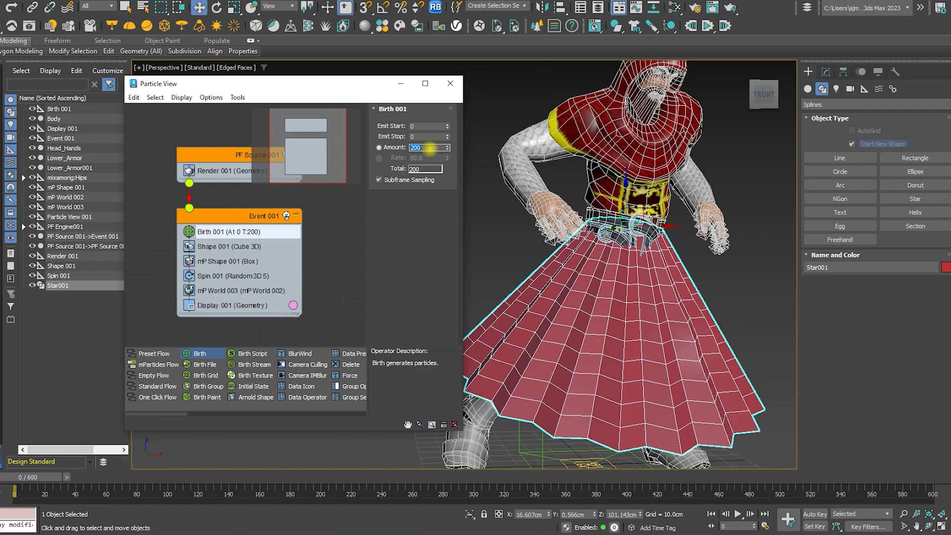
# Step: Insert a Position Object operator into Event 001 just below Birth 001
pyautogui.scroll(-3, 258, 375)
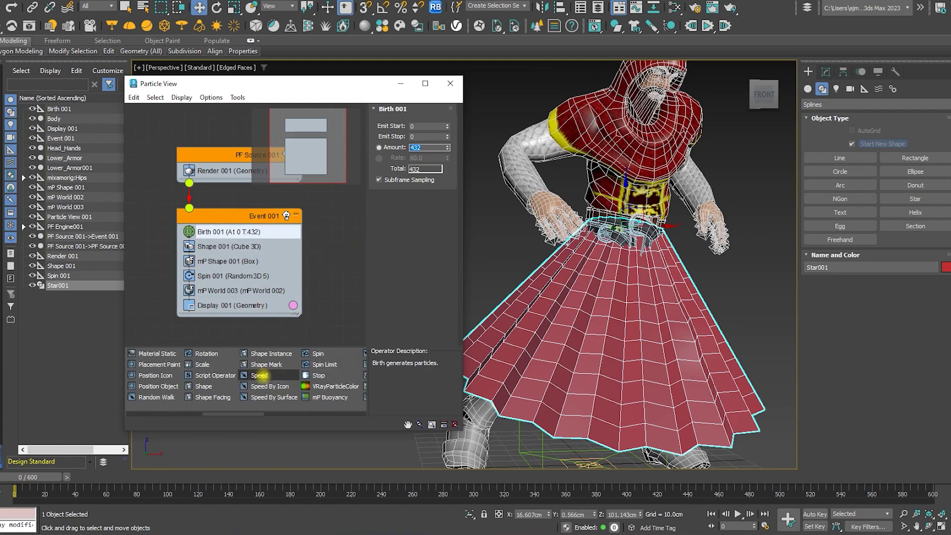
pyautogui.click(160, 364)
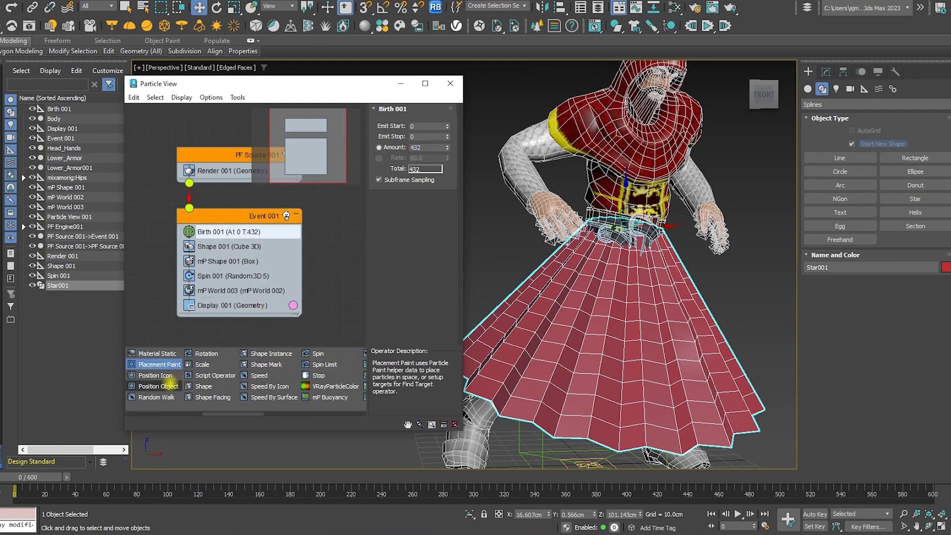
pyautogui.click(167, 386)
pyautogui.moveTo(166, 386); pyautogui.dragTo(233, 243)
# Step: Use Star001 as the Position Object emitter, placing particles on its vertices
pyautogui.click(232, 246)
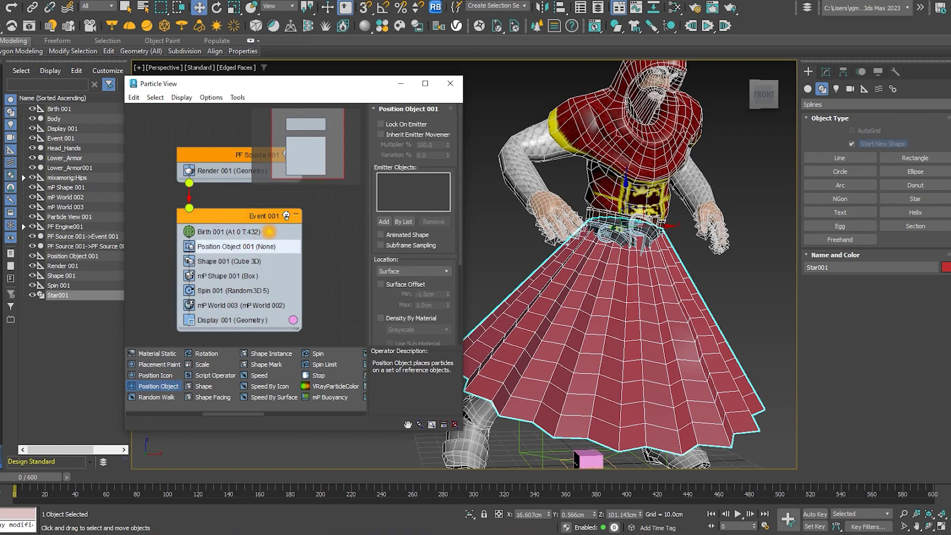
pyautogui.click(384, 221)
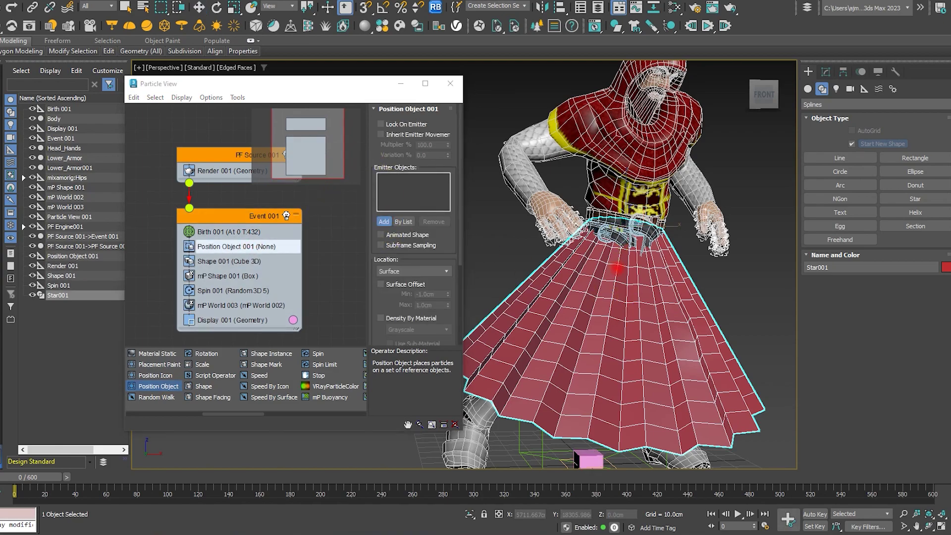
pyautogui.click(617, 265)
pyautogui.click(405, 271)
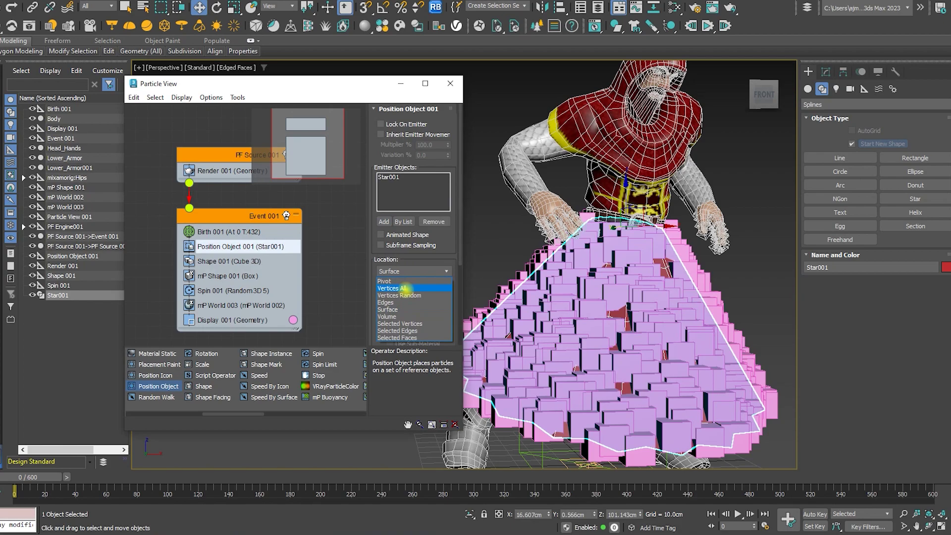
pyautogui.click(399, 295)
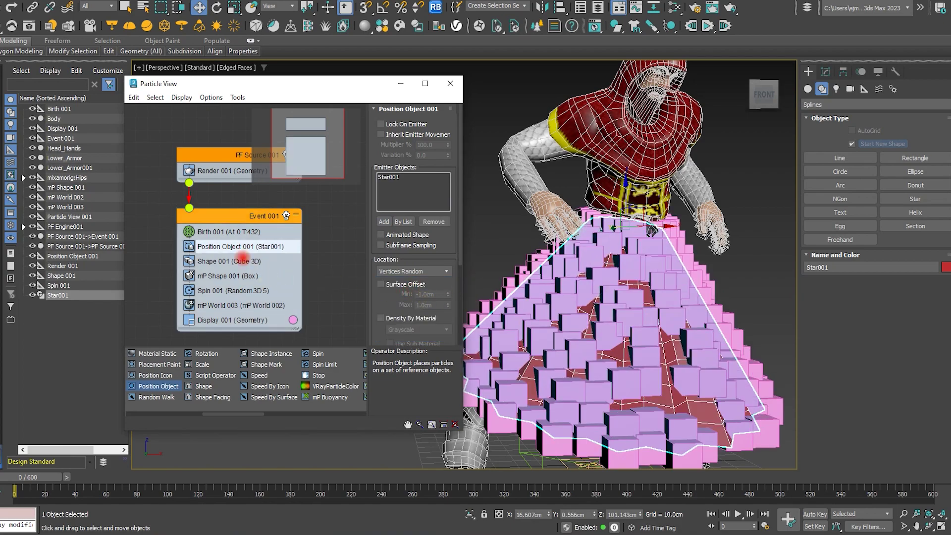
# Step: Set the particle shape size to about 1.49cm
pyautogui.click(242, 260)
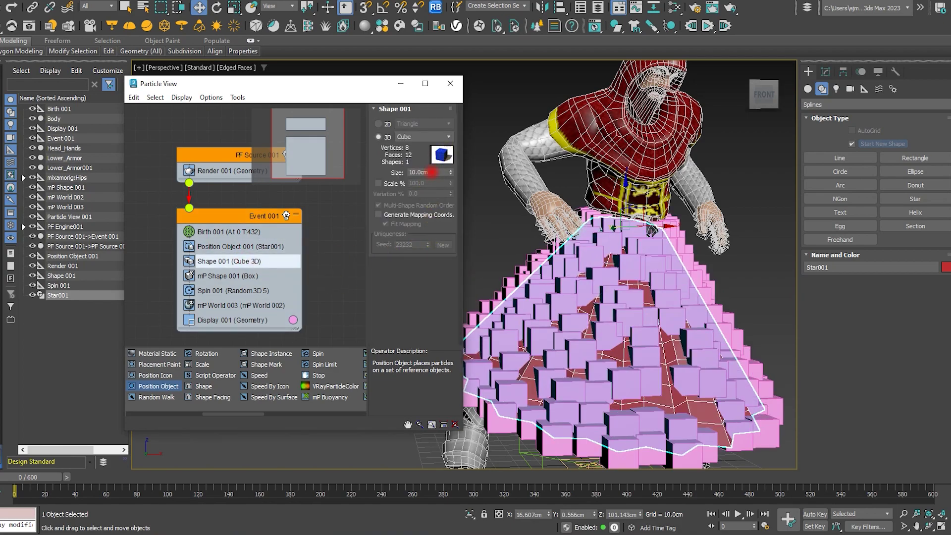
pyautogui.write('1')
pyautogui.press('Return')
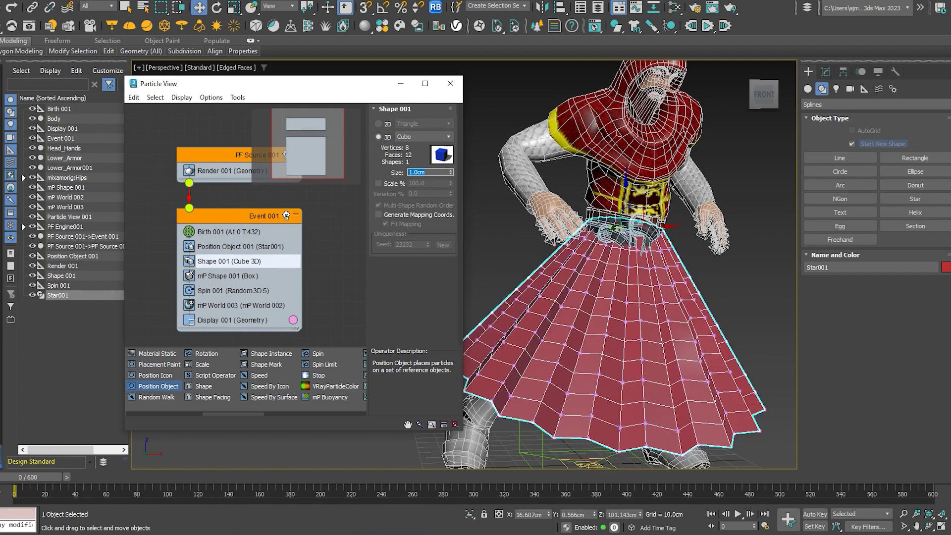
pyautogui.scroll(3, 575, 299)
pyautogui.scroll(2, 590, 323)
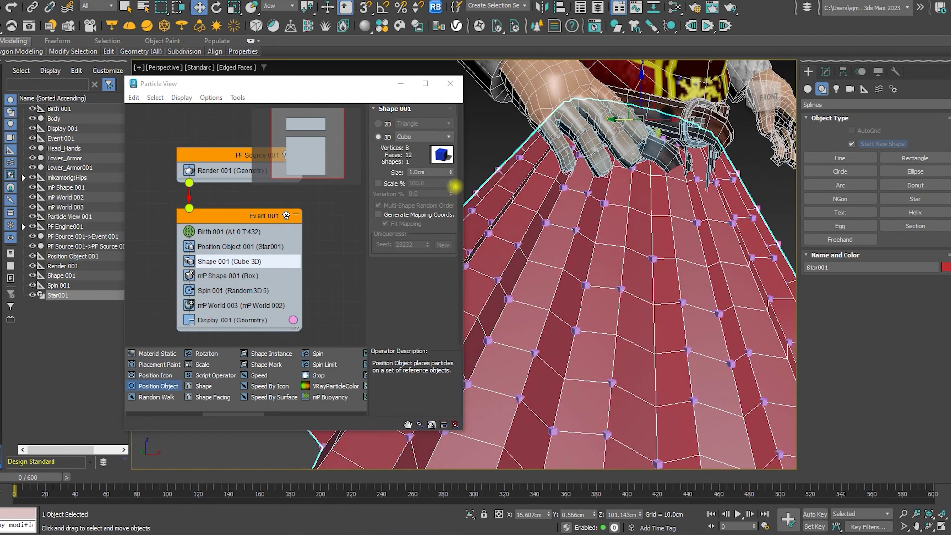
pyautogui.moveTo(449, 173); pyautogui.dragTo(466, 145)
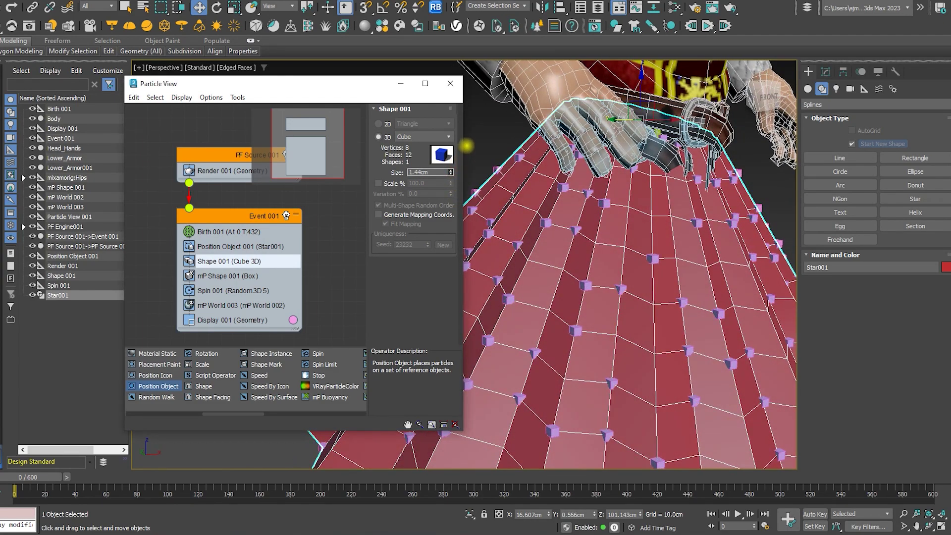
pyautogui.scroll(-5, 535, 357)
# Step: Place particles on all vertices and make them Sphere 20-sides
pyautogui.click(244, 246)
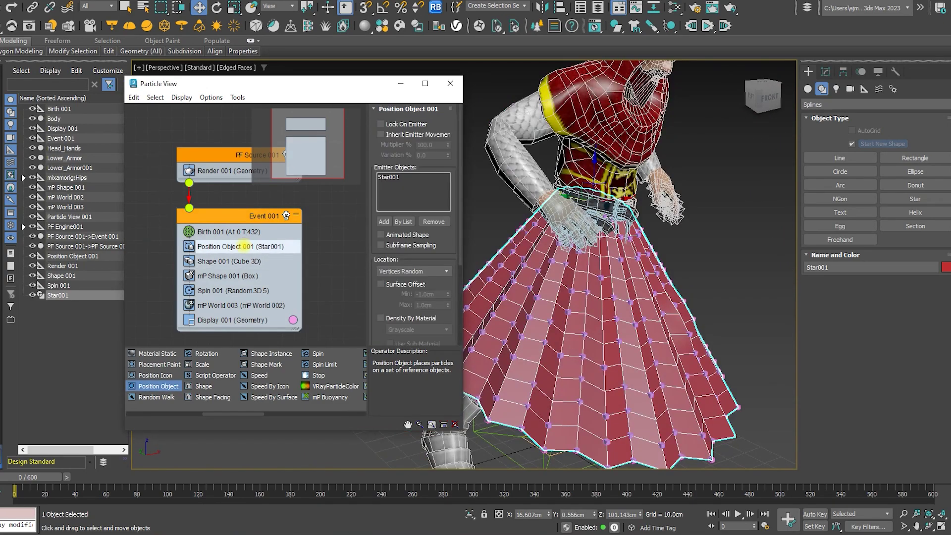
pyautogui.click(426, 271)
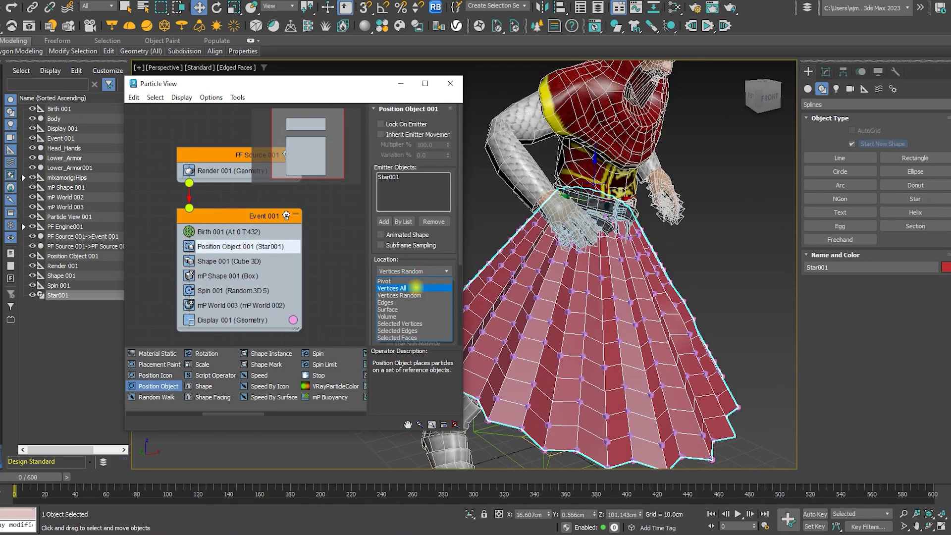
pyautogui.click(415, 287)
pyautogui.click(243, 261)
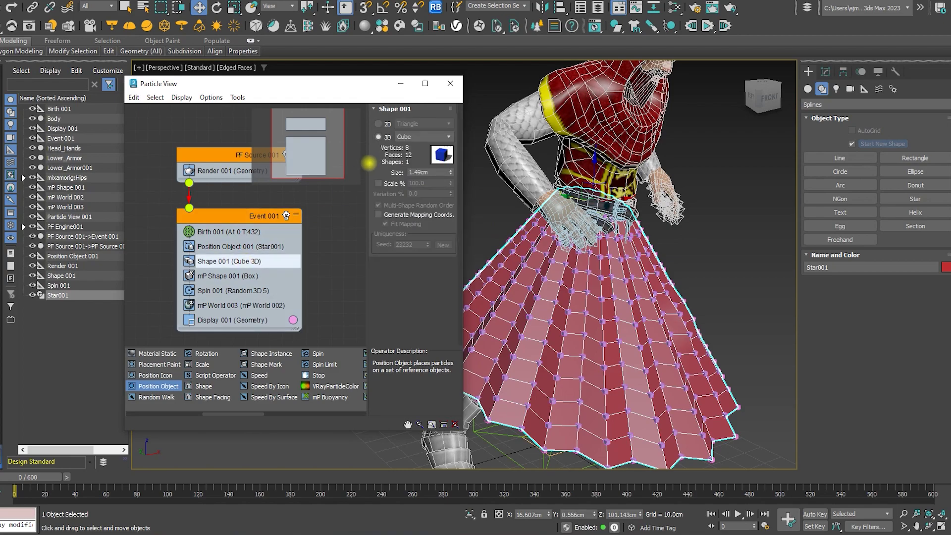
pyautogui.click(448, 136)
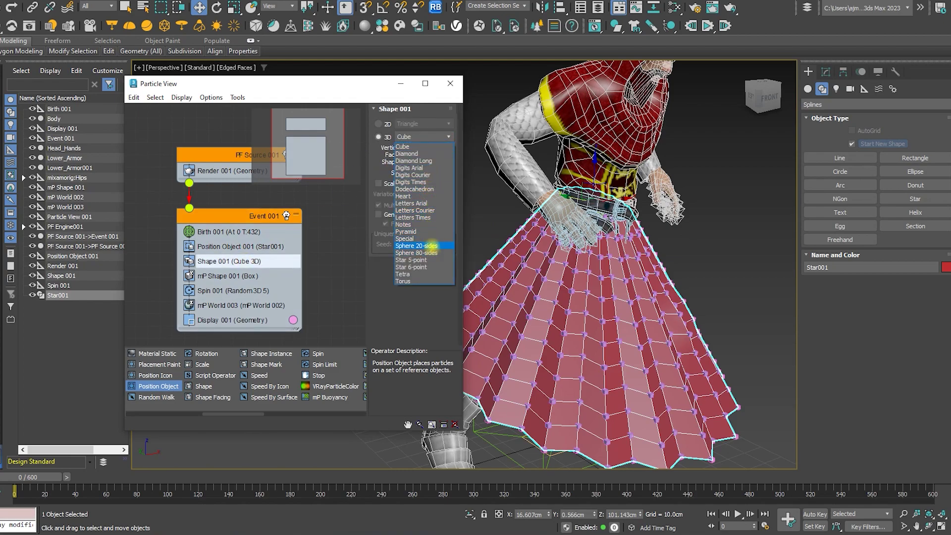
pyautogui.click(433, 244)
pyautogui.keyDown('alt'); pyautogui.moveTo(633, 327); pyautogui.dragTo(648, 272, button='middle'); pyautogui.keyUp('alt')
pyautogui.scroll(6, 606, 297)
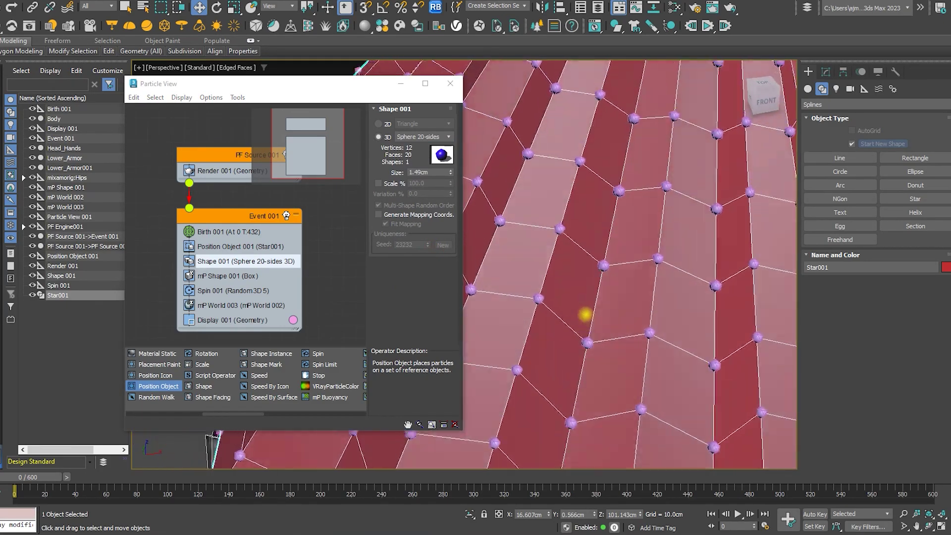
pyautogui.keyDown('alt'); pyautogui.moveTo(585, 314); pyautogui.dragTo(554, 295, button='middle'); pyautogui.keyUp('alt')
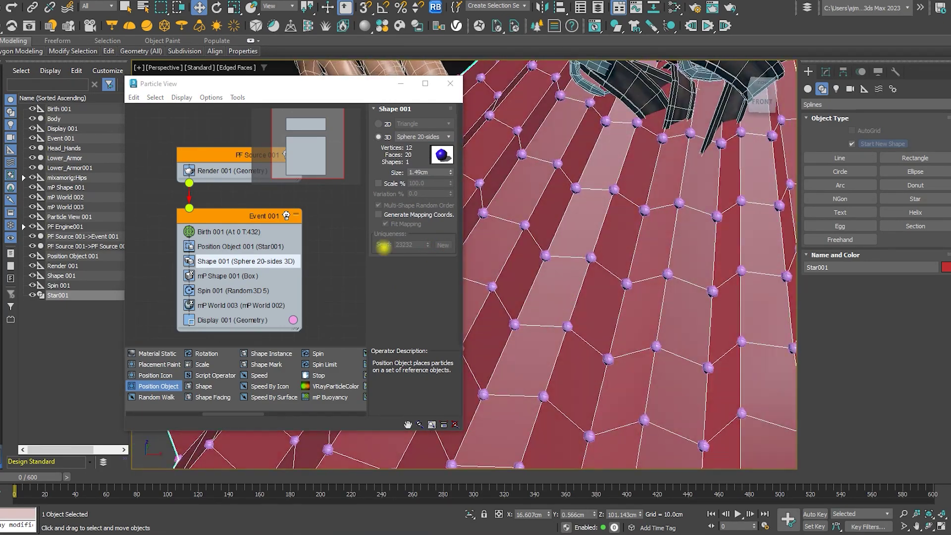
# Step: Make mP Shape collide as spheres and delete the Spin 001 operator
pyautogui.click(251, 275)
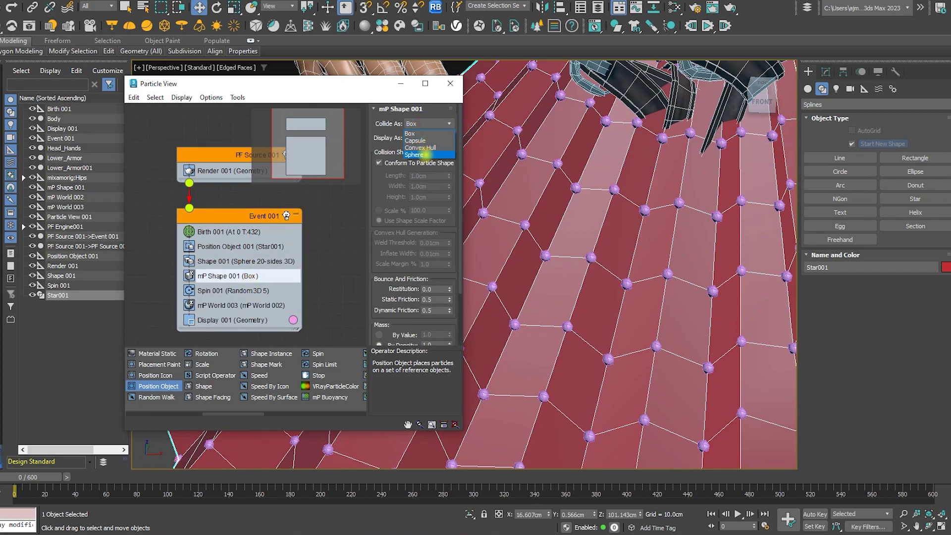
pyautogui.click(425, 155)
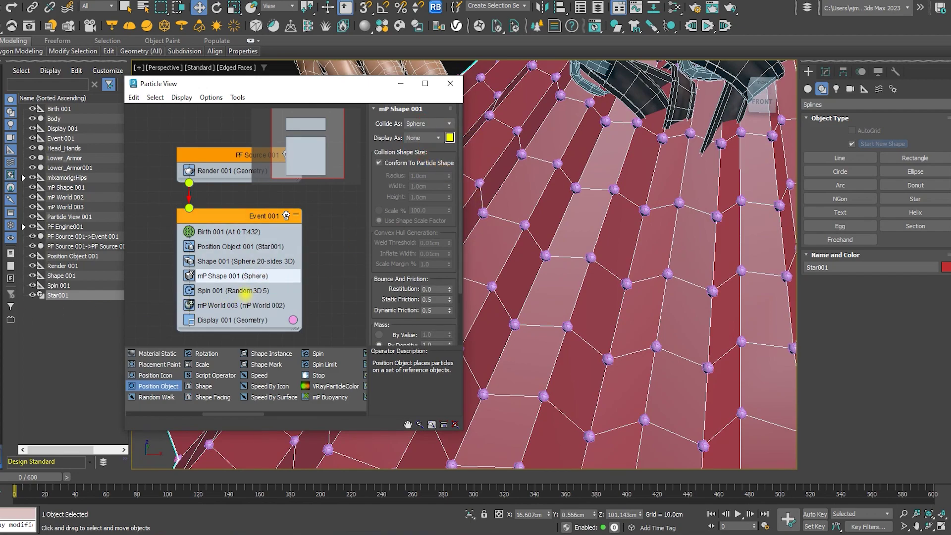
pyautogui.click(247, 291)
pyautogui.press('Delete')
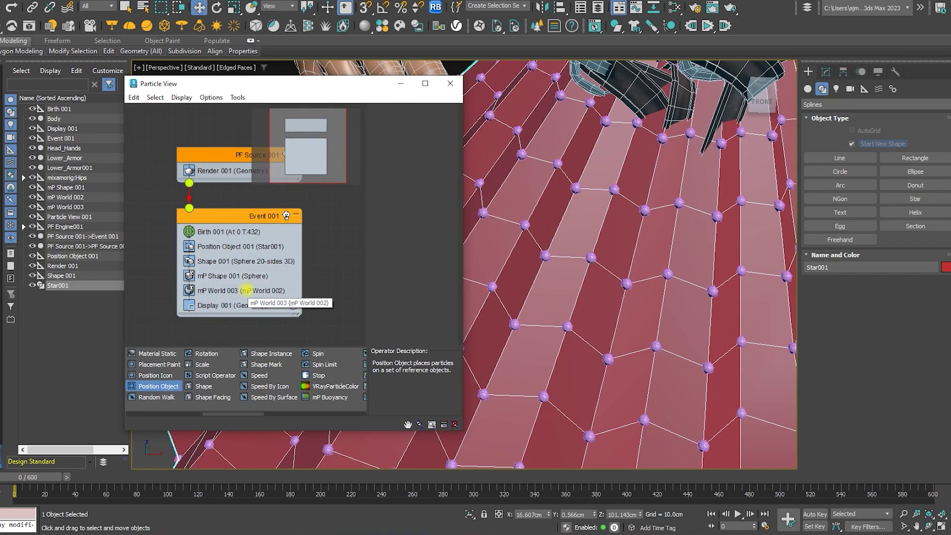
pyautogui.scroll(-5, 218, 392)
pyautogui.scroll(-3, 251, 391)
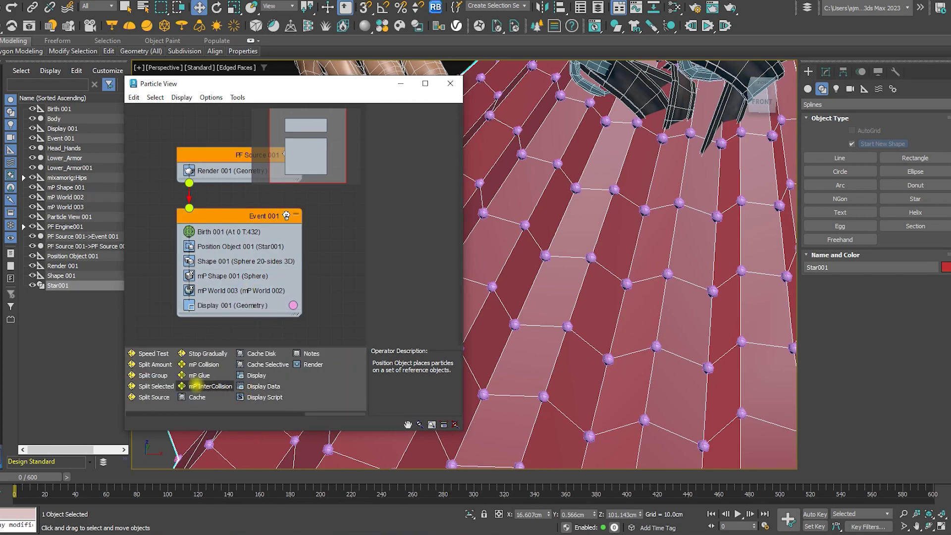
# Step: Add an mP Glue operator to Event 001 above Display, with Visualize Binding on
pyautogui.click(193, 375)
pyautogui.moveTo(204, 375); pyautogui.dragTo(234, 303)
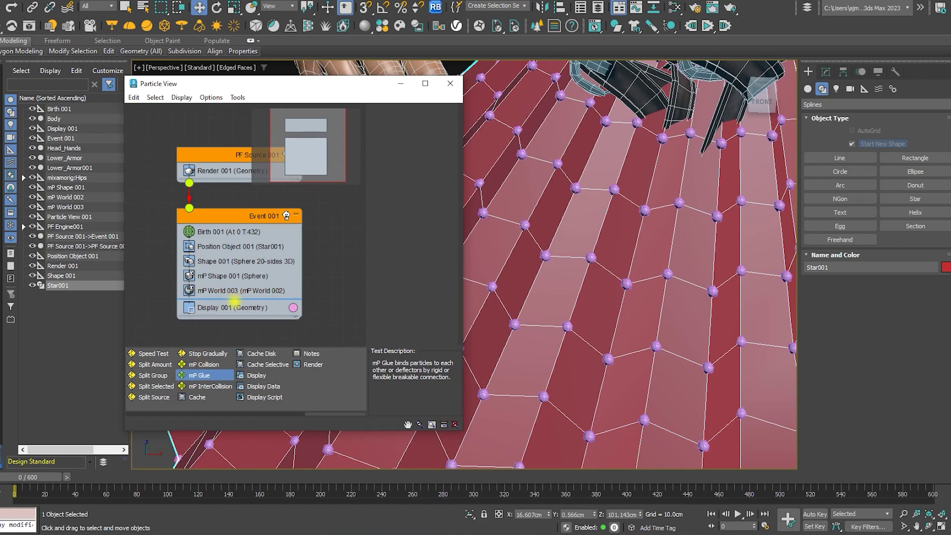
pyautogui.click(237, 305)
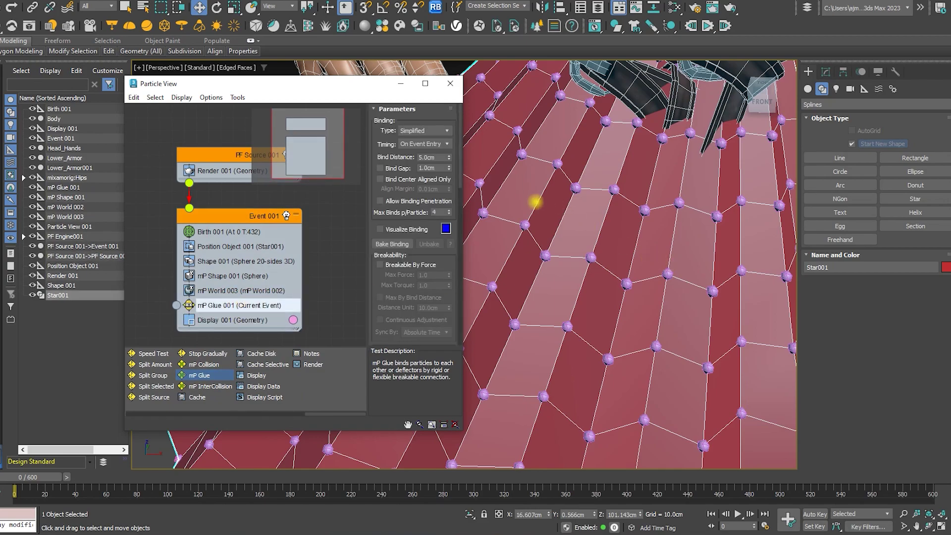
pyautogui.moveTo(534, 202)
pyautogui.keyDown('alt'); pyautogui.mouseDown(button='middle')
pyautogui.moveTo(577, 340)
pyautogui.moveTo(617, 319)
pyautogui.moveTo(653, 318)
pyautogui.moveTo(628, 318)
pyautogui.moveTo(633, 310)
pyautogui.moveTo(595, 288)
pyautogui.mouseUp(button='middle'); pyautogui.keyUp('alt')
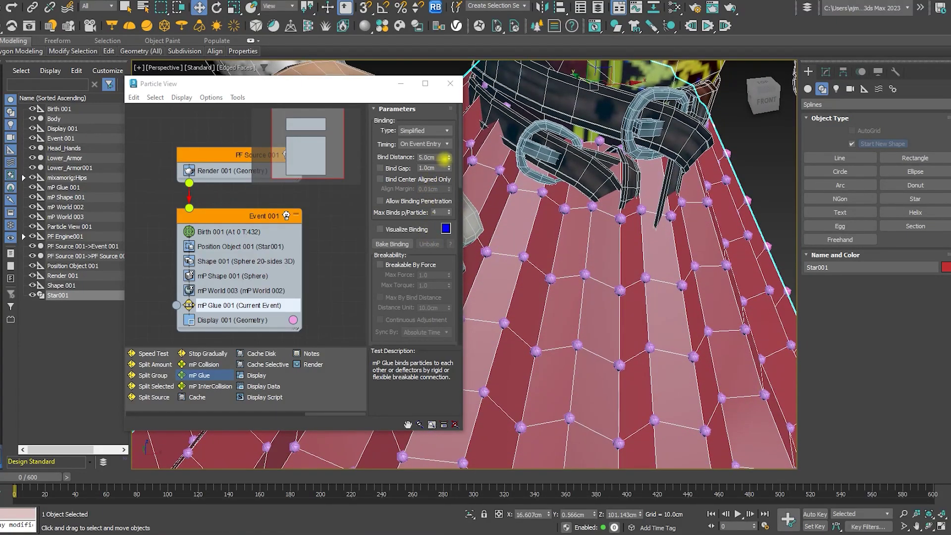
pyautogui.click(405, 229)
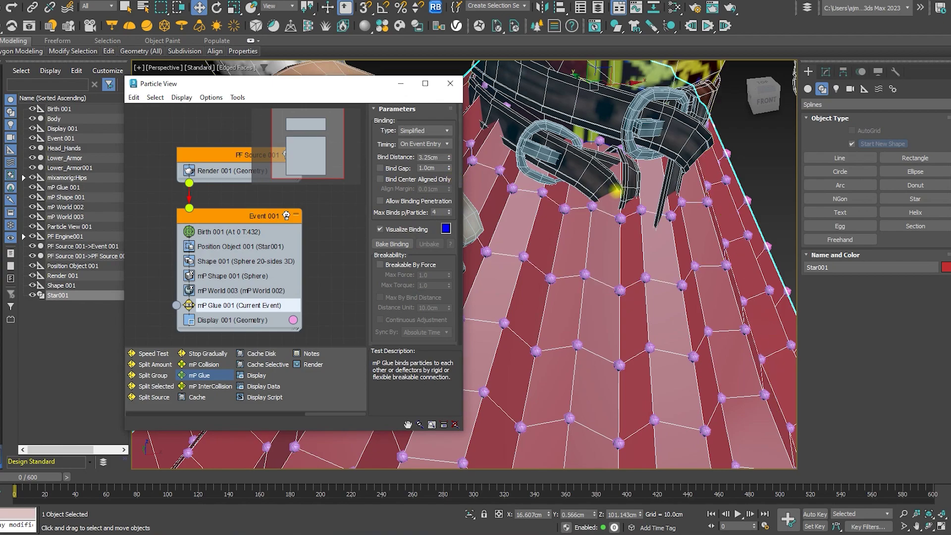
# Step: Give the glue a 3.25cm Distance-type binding, then add a second mP Glue
pyautogui.scroll(-5, 604, 308)
pyautogui.scroll(8, 605, 308)
pyautogui.scroll(2, 614, 321)
pyautogui.press('r')
pyautogui.scroll(3, 626, 341)
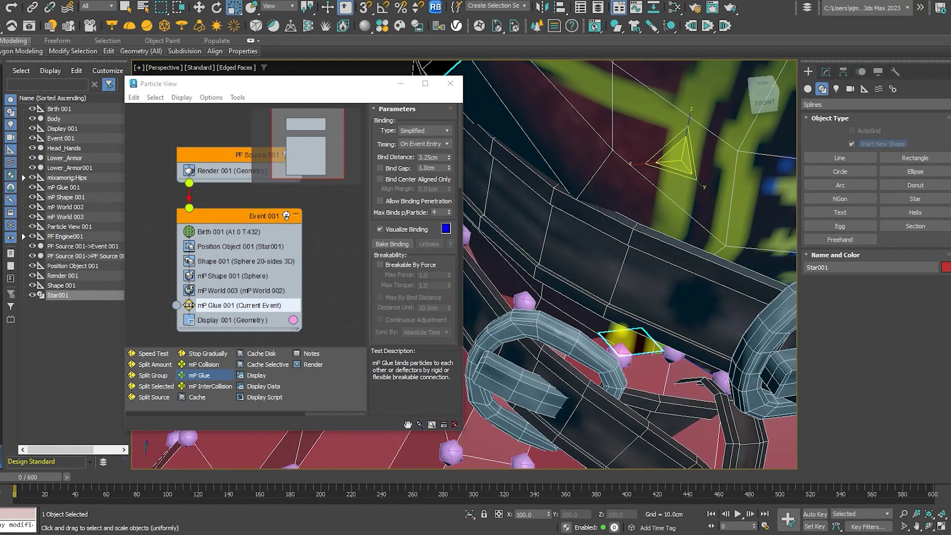
pyautogui.scroll(3, 661, 369)
pyautogui.scroll(2, 664, 365)
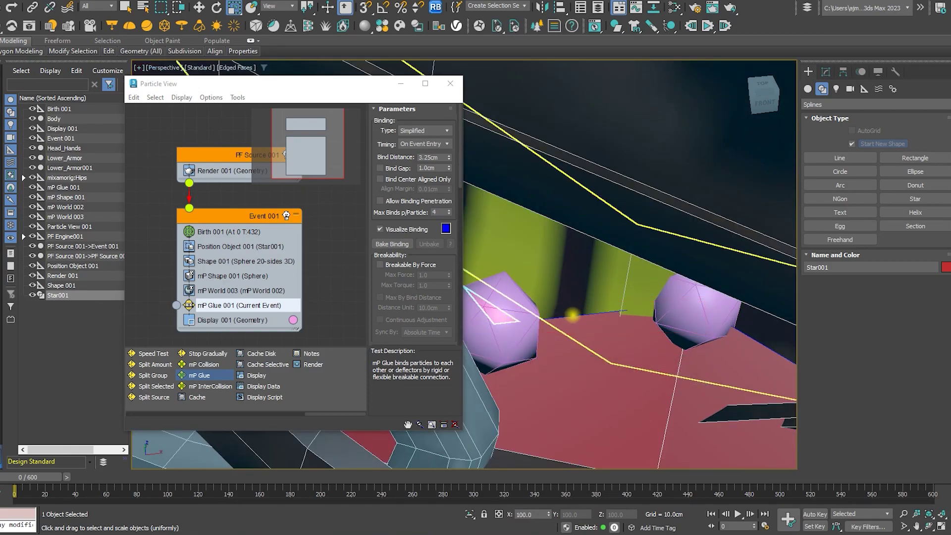
pyautogui.scroll(-3, 572, 315)
pyautogui.keyDown('alt'); pyautogui.moveTo(572, 315); pyautogui.dragTo(495, 223, button='middle'); pyautogui.keyUp('alt')
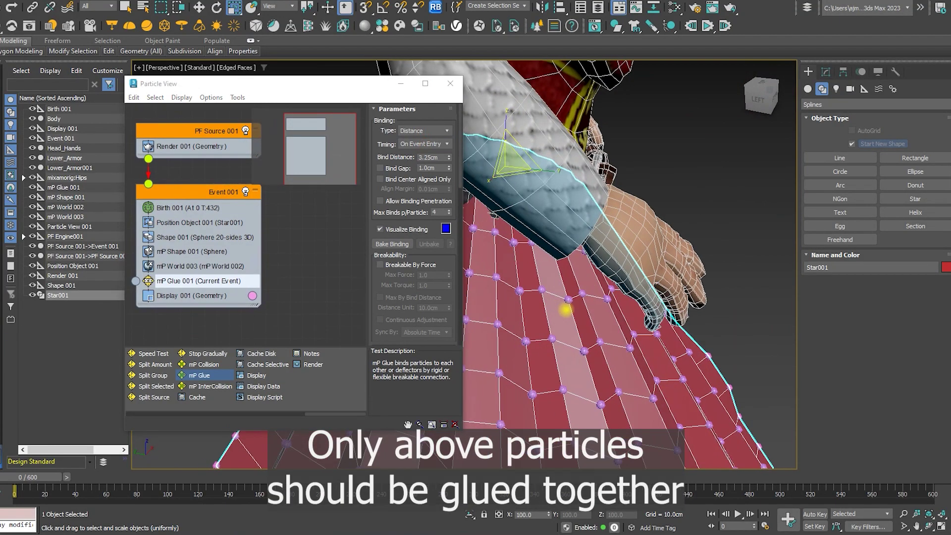
pyautogui.keyDown('alt'); pyautogui.moveTo(566, 311); pyautogui.dragTo(691, 399, button='middle'); pyautogui.keyUp('alt')
pyautogui.scroll(2, 691, 398)
pyautogui.moveTo(200, 374); pyautogui.dragTo(212, 294)
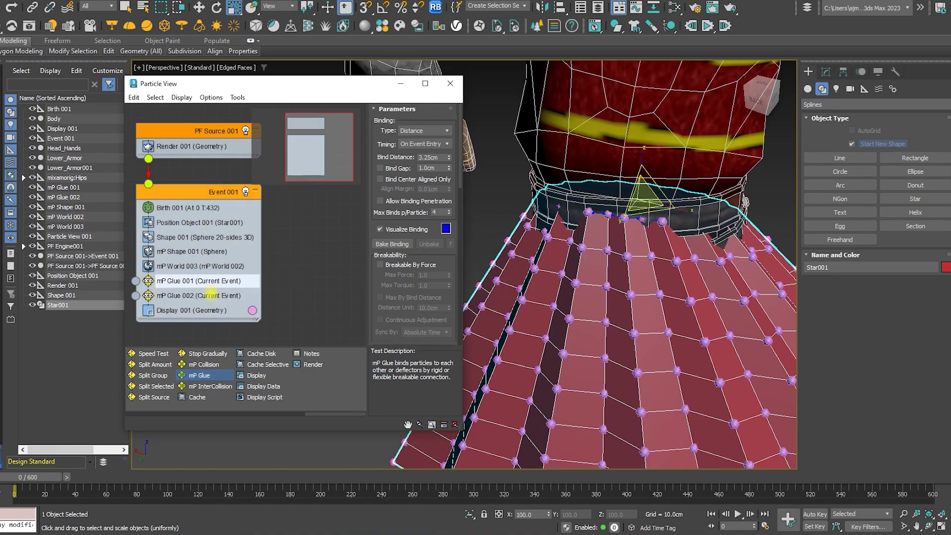
# Step: Change mP Glue 002's binding display colour from blue to green
pyautogui.click(201, 296)
pyautogui.moveTo(623, 264)
pyautogui.keyDown('alt'); pyautogui.mouseDown(button='middle')
pyautogui.moveTo(633, 295)
pyautogui.moveTo(629, 212)
pyautogui.moveTo(658, 223)
pyautogui.moveTo(462, 210)
pyautogui.mouseUp(button='middle'); pyautogui.keyUp('alt')
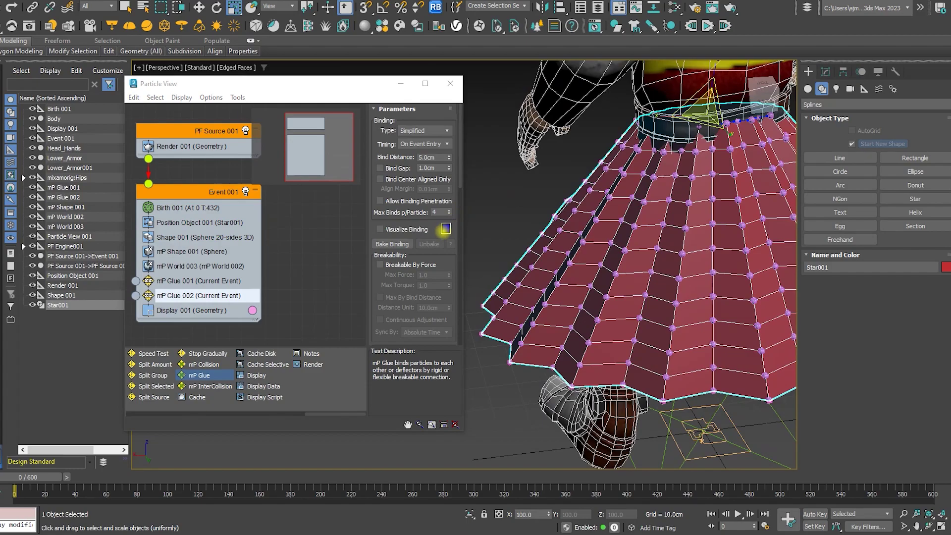
pyautogui.click(446, 228)
pyautogui.moveTo(321, 150); pyautogui.dragTo(315, 153)
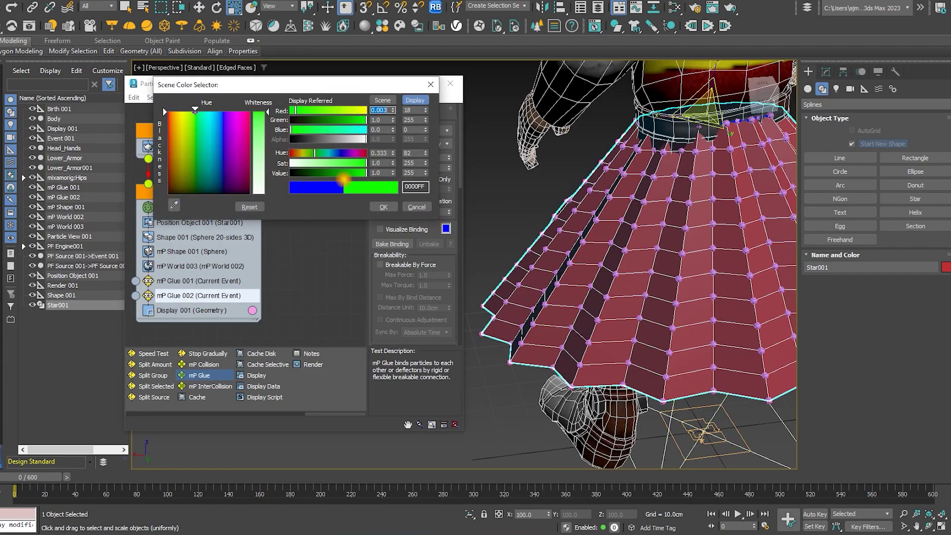
pyautogui.click(377, 206)
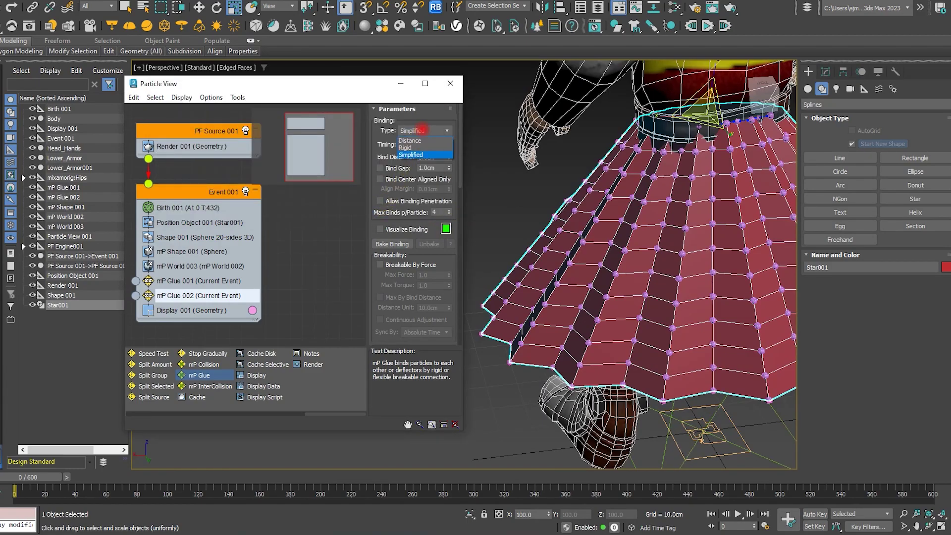
# Step: Set Bind Distance to 20cm with 7 max binds per particle, then orbit to inspect the skirt
pyautogui.keyDown('alt'); pyautogui.moveTo(522, 241); pyautogui.dragTo(512, 262, button='middle'); pyautogui.keyUp('alt')
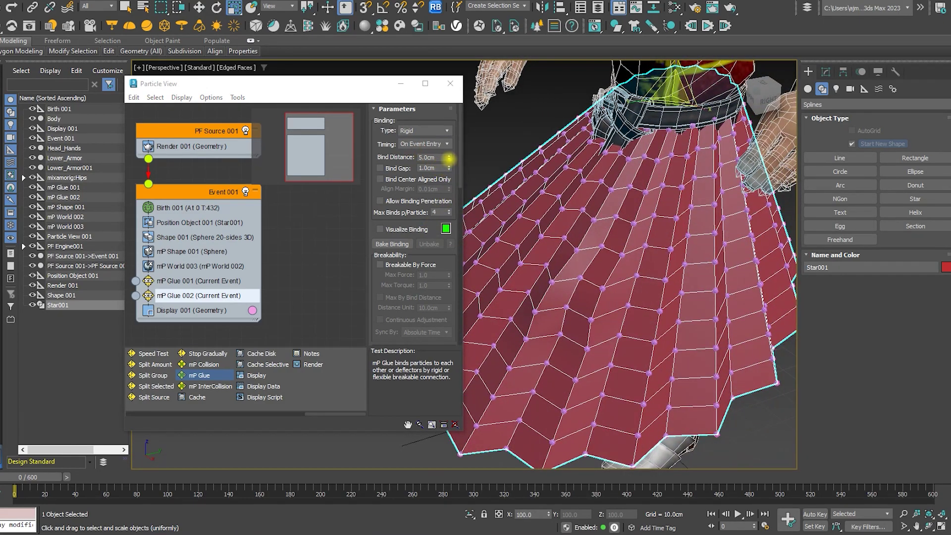
pyautogui.moveTo(448, 158); pyautogui.dragTo(452, 170)
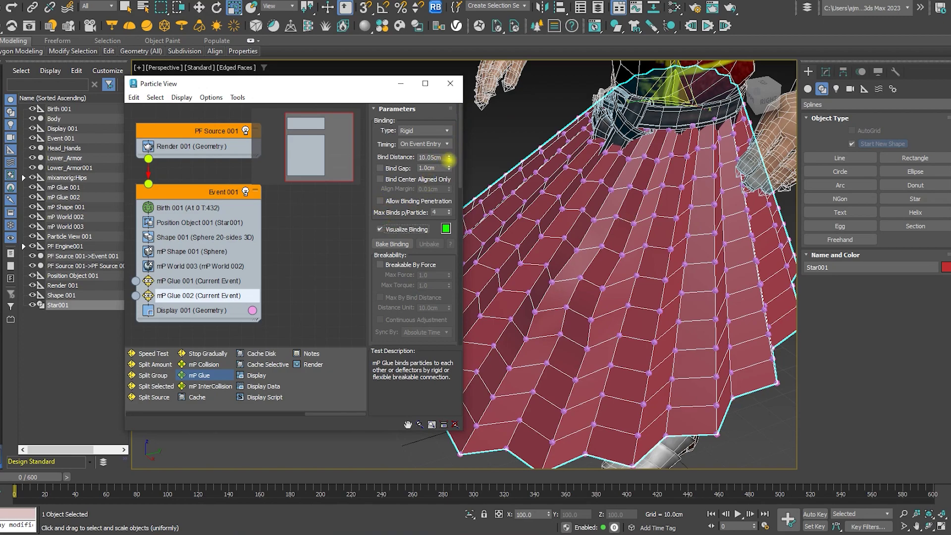
pyautogui.moveTo(449, 159); pyautogui.dragTo(452, 169)
pyautogui.moveTo(570, 270)
pyautogui.keyDown('alt'); pyautogui.mouseDown(button='middle')
pyautogui.moveTo(601, 278)
pyautogui.moveTo(624, 244)
pyautogui.moveTo(600, 257)
pyautogui.moveTo(660, 274)
pyautogui.moveTo(484, 265)
pyautogui.moveTo(563, 272)
pyautogui.moveTo(484, 269)
pyautogui.moveTo(584, 288)
pyautogui.moveTo(694, 292)
pyautogui.moveTo(434, 190)
pyautogui.mouseUp(button='middle'); pyautogui.keyUp('alt')
pyautogui.click(429, 157)
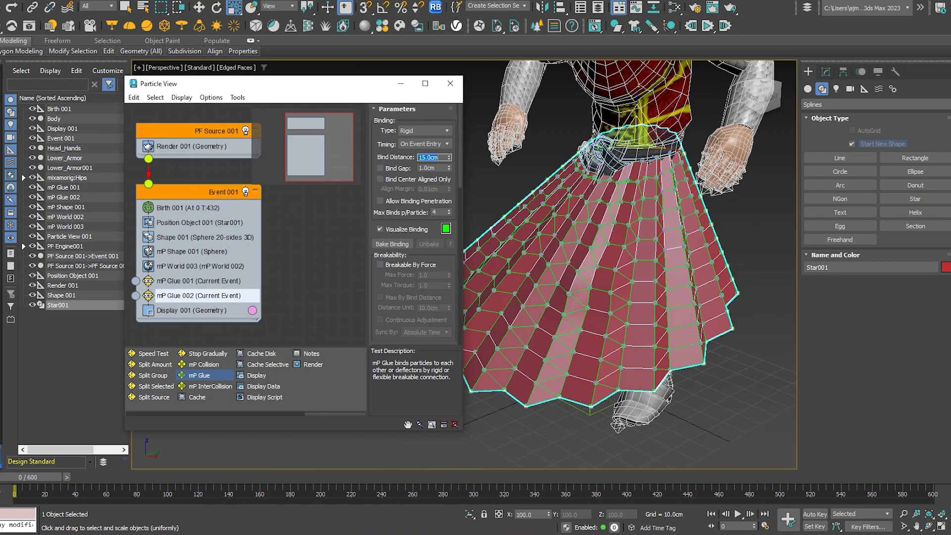
pyautogui.moveTo(468, 245)
pyautogui.keyDown('alt'); pyautogui.mouseDown(button='middle')
pyautogui.moveTo(501, 303)
pyautogui.moveTo(647, 333)
pyautogui.moveTo(717, 377)
pyautogui.mouseUp(button='middle'); pyautogui.keyUp('alt')
pyautogui.scroll(5, 649, 347)
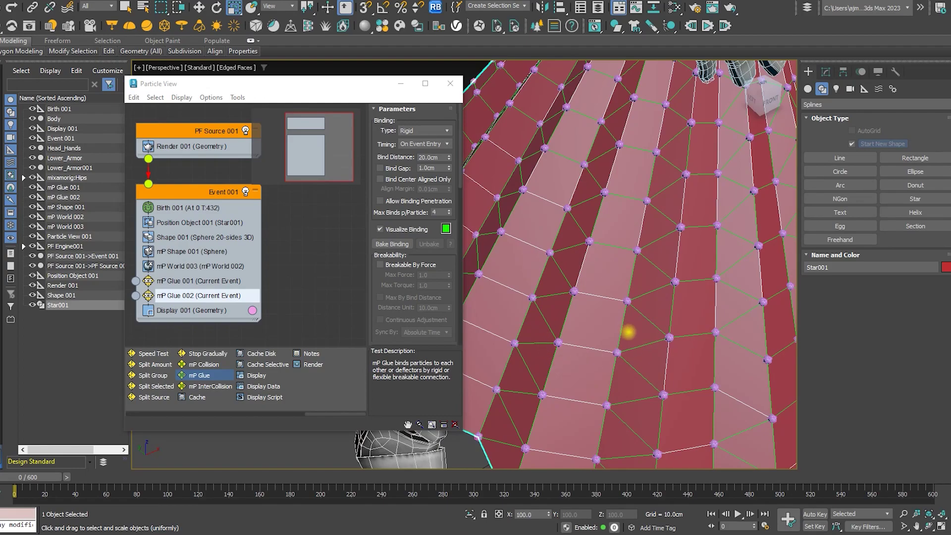
pyautogui.keyDown('alt'); pyautogui.moveTo(628, 332); pyautogui.dragTo(705, 376, button='middle'); pyautogui.keyUp('alt')
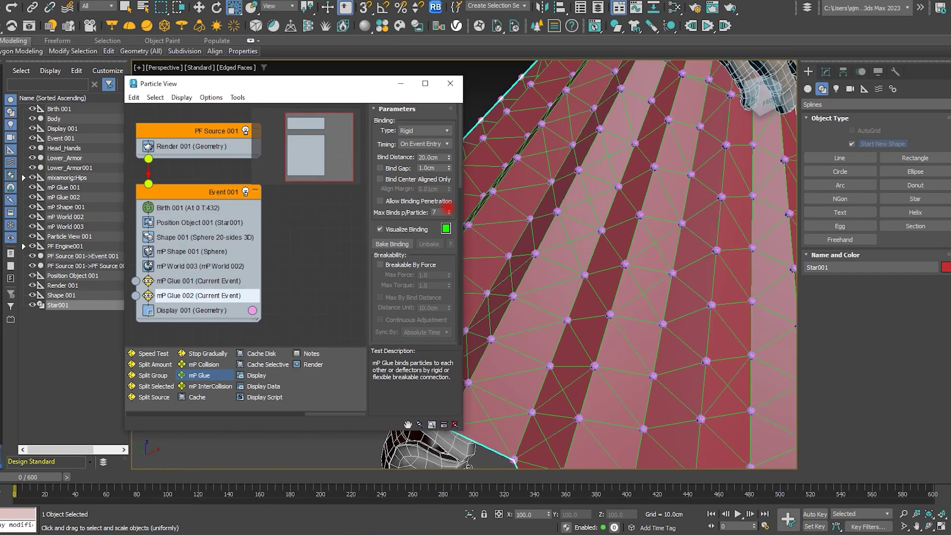
pyautogui.scroll(-5, 634, 286)
pyautogui.moveTo(600, 295)
pyautogui.keyDown('alt'); pyautogui.mouseDown(button='middle')
pyautogui.moveTo(556, 325)
pyautogui.moveTo(602, 290)
pyautogui.moveTo(670, 331)
pyautogui.moveTo(614, 340)
pyautogui.moveTo(694, 354)
pyautogui.moveTo(644, 327)
pyautogui.moveTo(644, 347)
pyautogui.mouseUp(button='middle'); pyautogui.keyUp('alt')
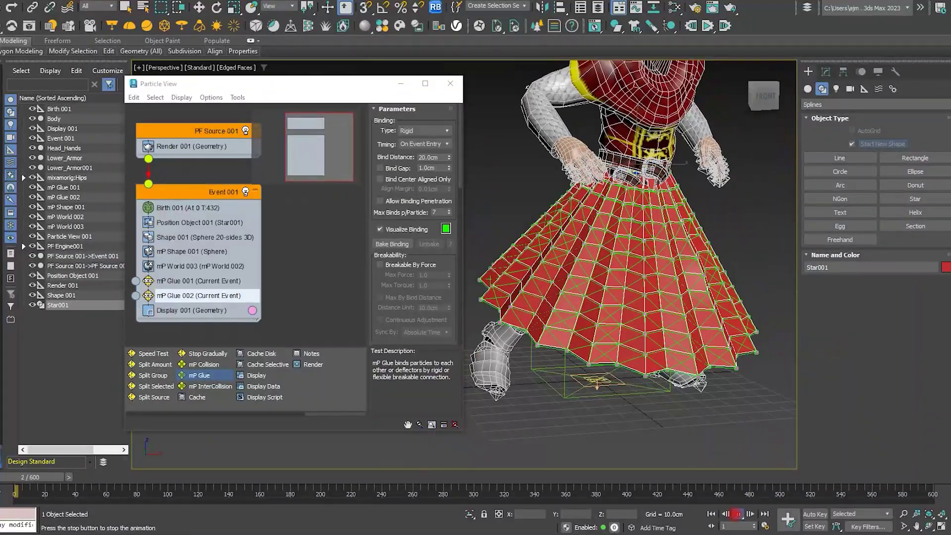
pyautogui.click(737, 514)
pyautogui.click(737, 514)
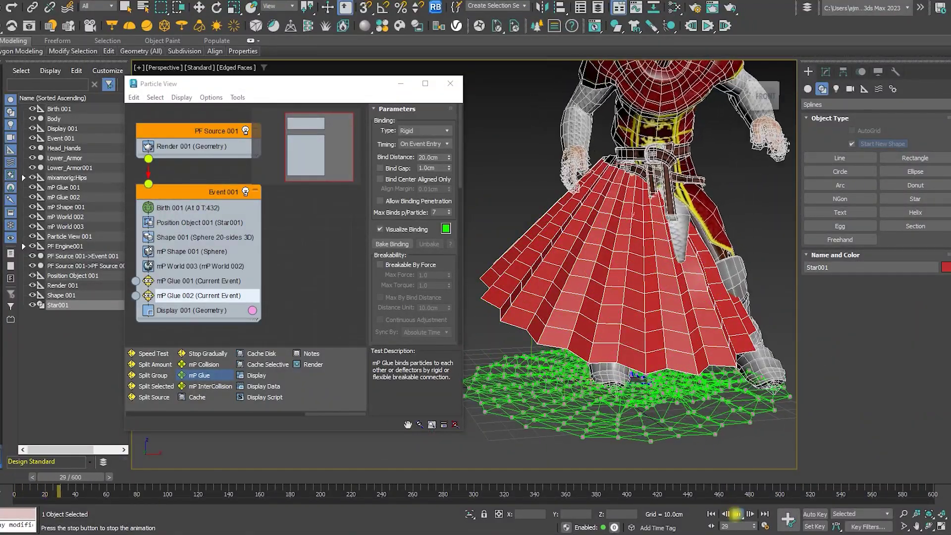
pyautogui.press('r')
pyautogui.scroll(5, 774, 403)
pyautogui.scroll(3, 768, 417)
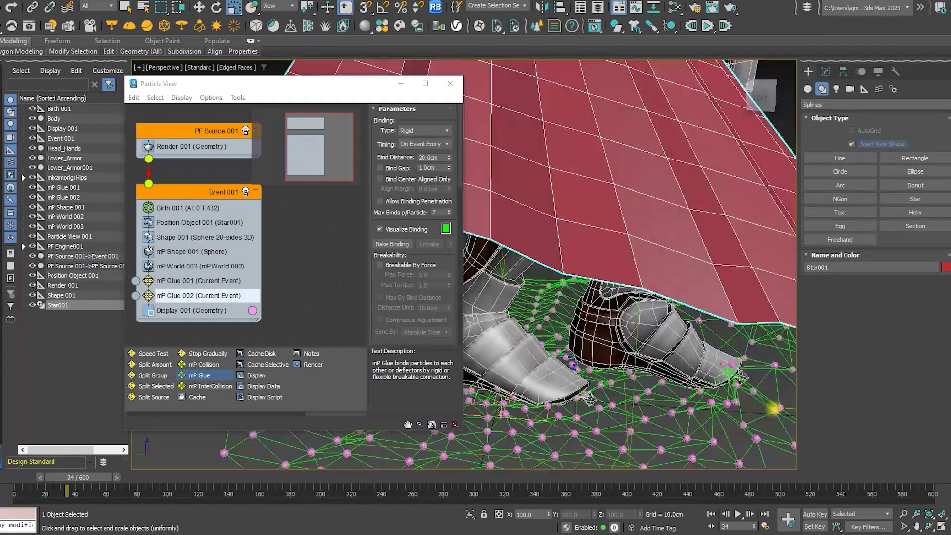
pyautogui.scroll(3, 764, 417)
pyautogui.scroll(3, 700, 406)
pyautogui.keyDown('alt'); pyautogui.moveTo(700, 406); pyautogui.dragTo(740, 382, button='middle'); pyautogui.keyUp('alt')
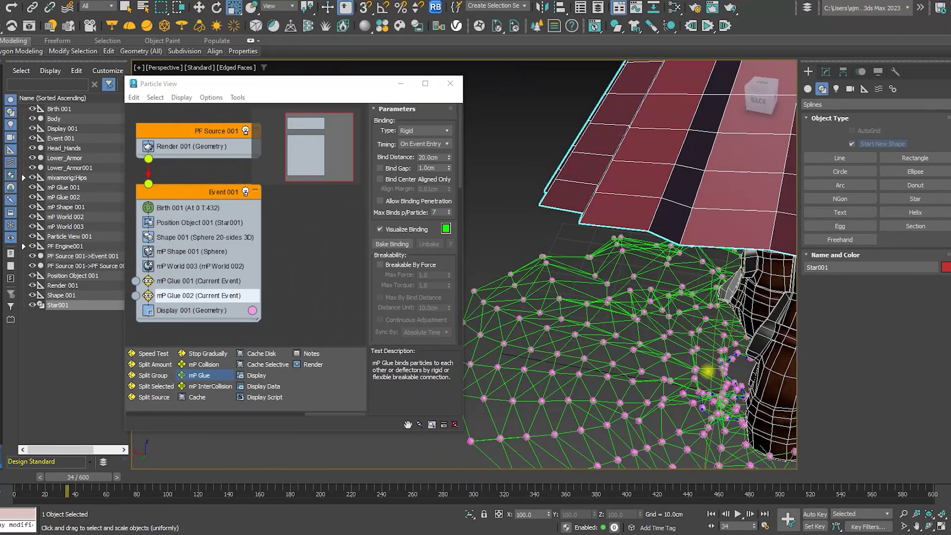
pyautogui.scroll(5, 707, 371)
pyautogui.scroll(-2, 743, 378)
pyautogui.scroll(4, 616, 357)
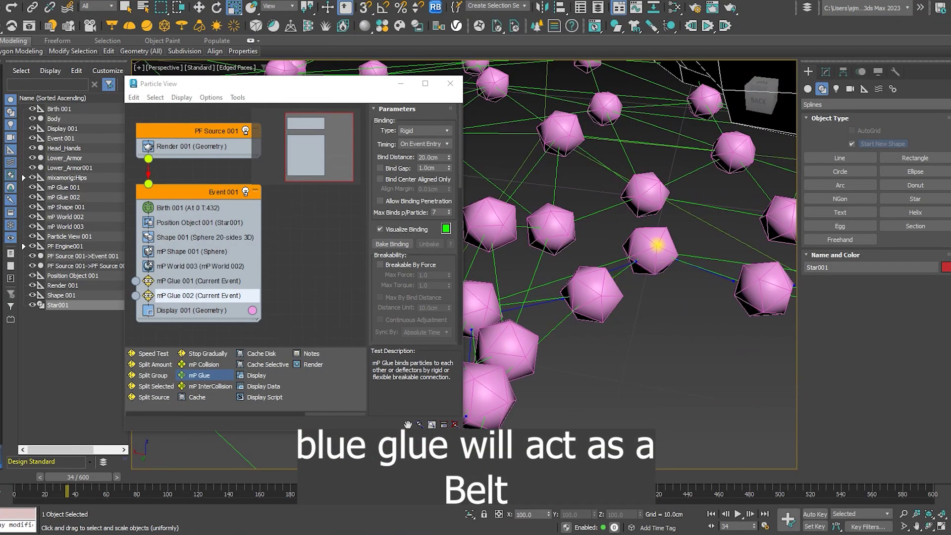
pyautogui.click(711, 514)
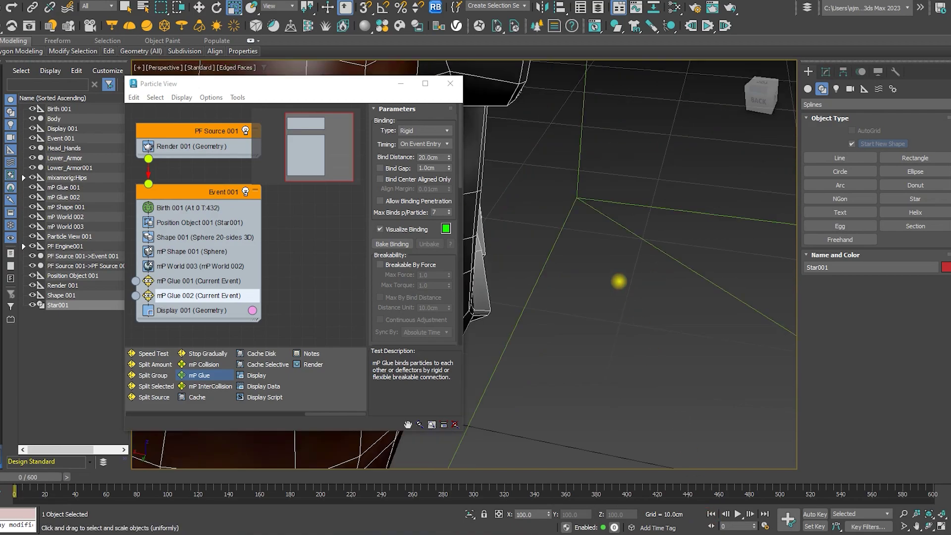
pyautogui.scroll(-3, 618, 372)
pyautogui.scroll(-3, 614, 371)
pyautogui.scroll(-3, 612, 371)
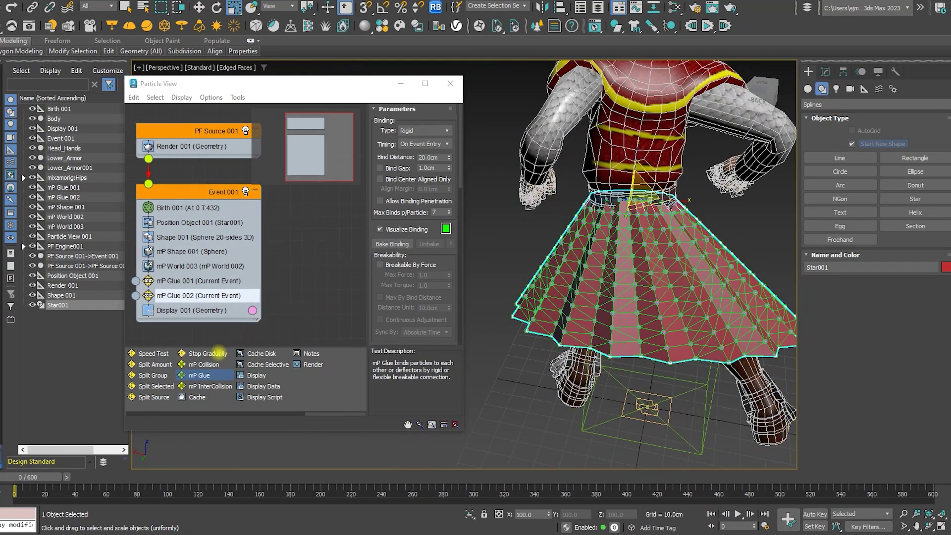
pyautogui.click(207, 364)
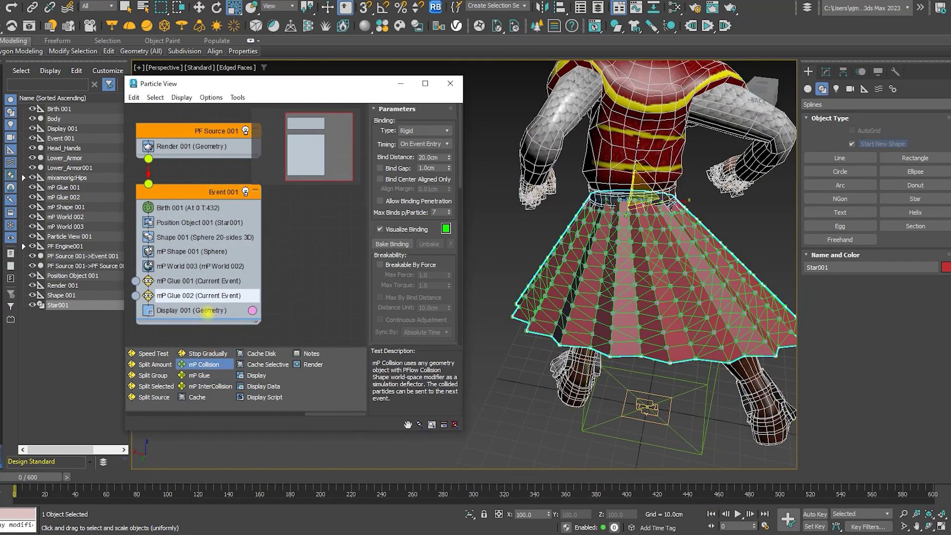
# Step: Insert mP Collision 001 above mP Glue 001, select Lower_Armor001, and hide Lower_Armor
pyautogui.moveTo(208, 364); pyautogui.dragTo(214, 279)
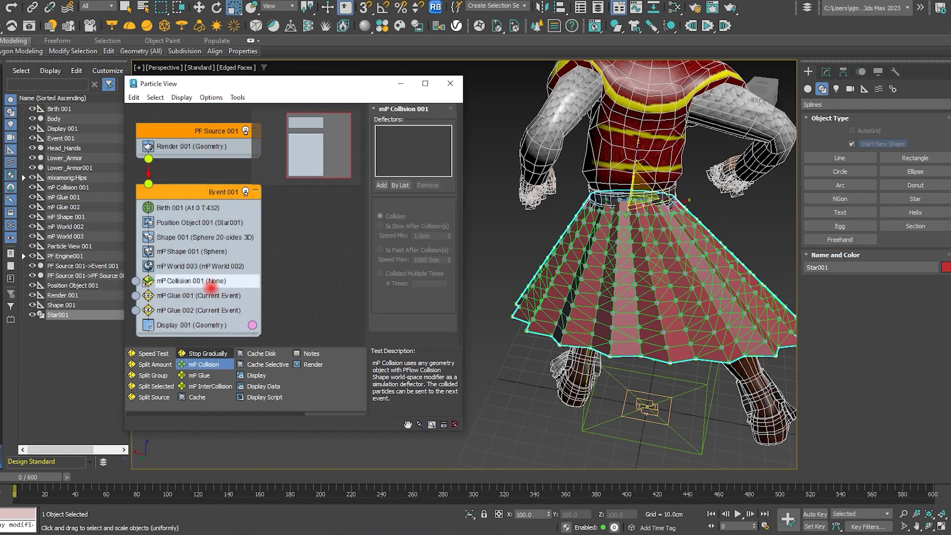
pyautogui.click(69, 167)
pyautogui.press('z')
pyautogui.moveTo(459, 231)
pyautogui.keyDown('alt'); pyautogui.mouseDown(button='middle')
pyautogui.moveTo(563, 254)
pyautogui.moveTo(595, 238)
pyautogui.mouseUp(button='middle'); pyautogui.keyUp('alt')
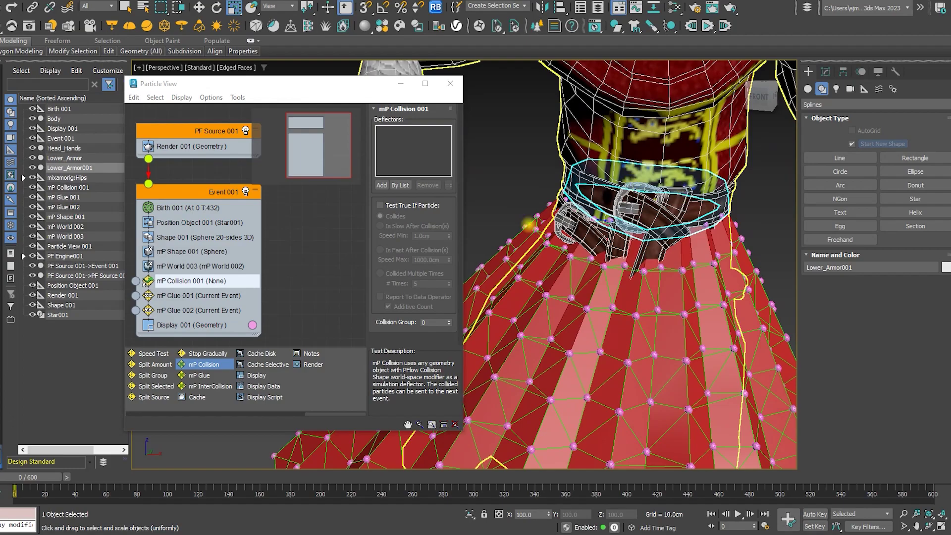
pyautogui.click(33, 157)
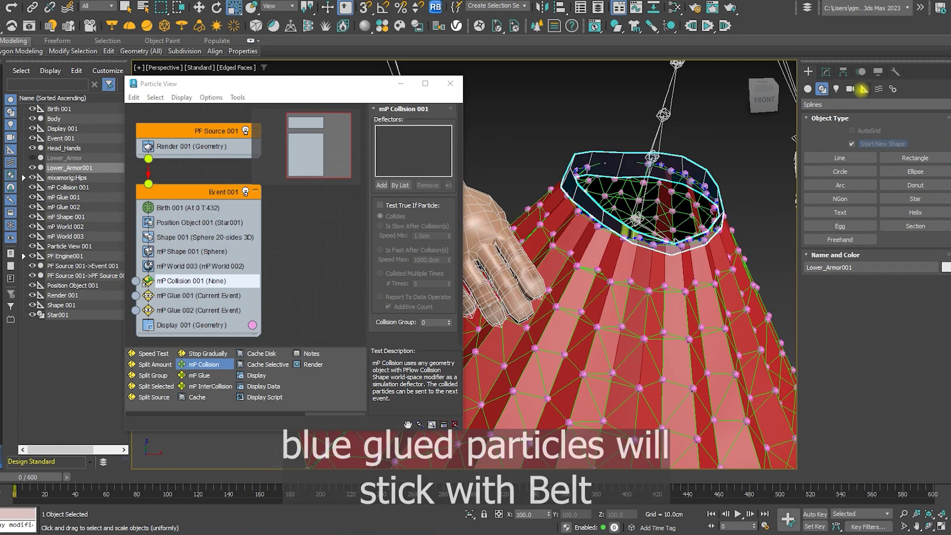
pyautogui.click(825, 72)
# Step: Give Lower_Armor001 an activated PFlow Collision Shape set to Animated Surface
pyautogui.click(845, 102)
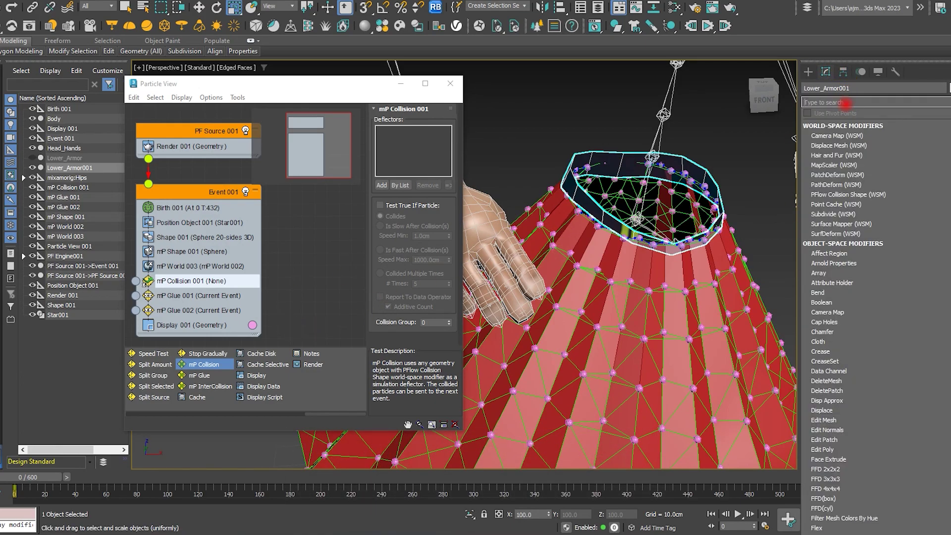
pyautogui.write('pf')
pyautogui.press('Return')
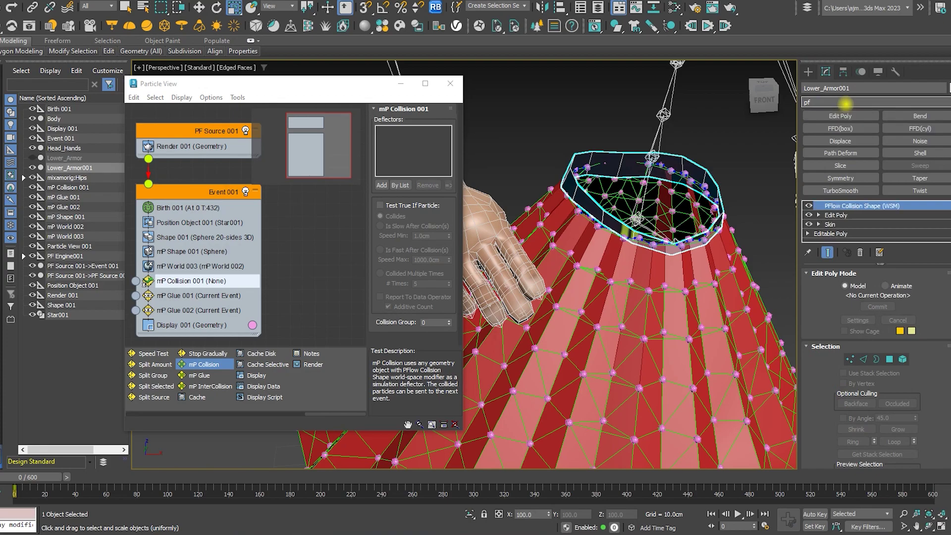
pyautogui.click(876, 304)
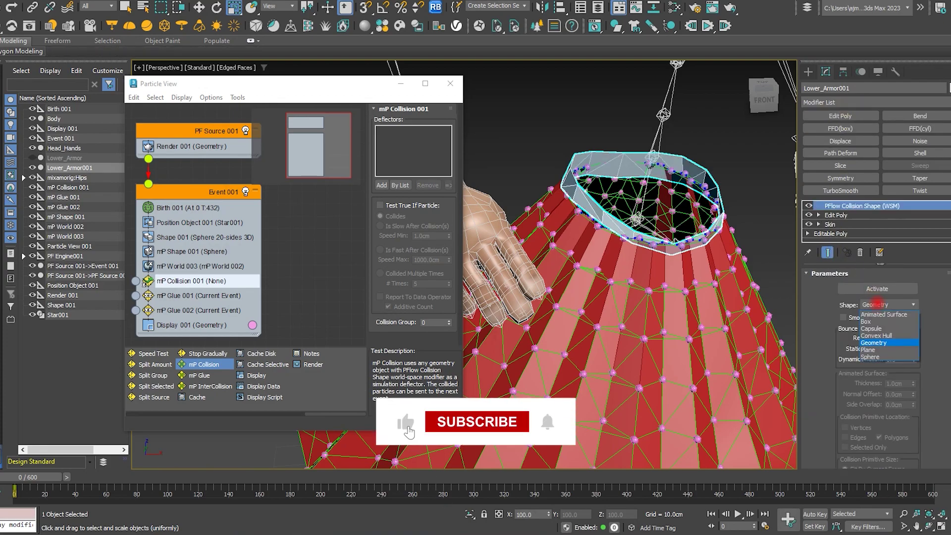
pyautogui.click(883, 314)
pyautogui.click(877, 288)
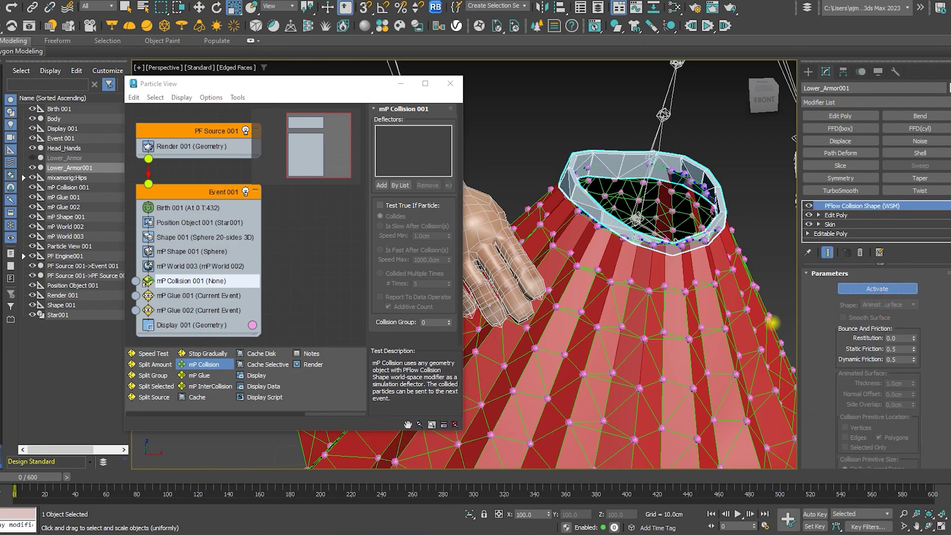
# Step: Make Lower_Armor001 the mP Collision 001 deflector and test-play, rewinding to frame 0
pyautogui.moveTo(694, 327); pyautogui.dragTo(675, 315, button='middle')
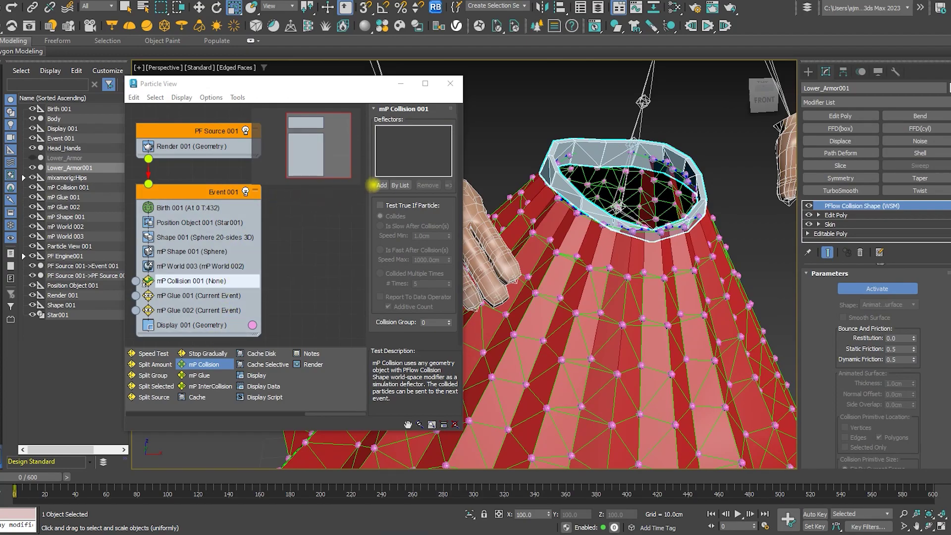
pyautogui.click(385, 186)
pyautogui.click(599, 213)
pyautogui.scroll(-2, 619, 208)
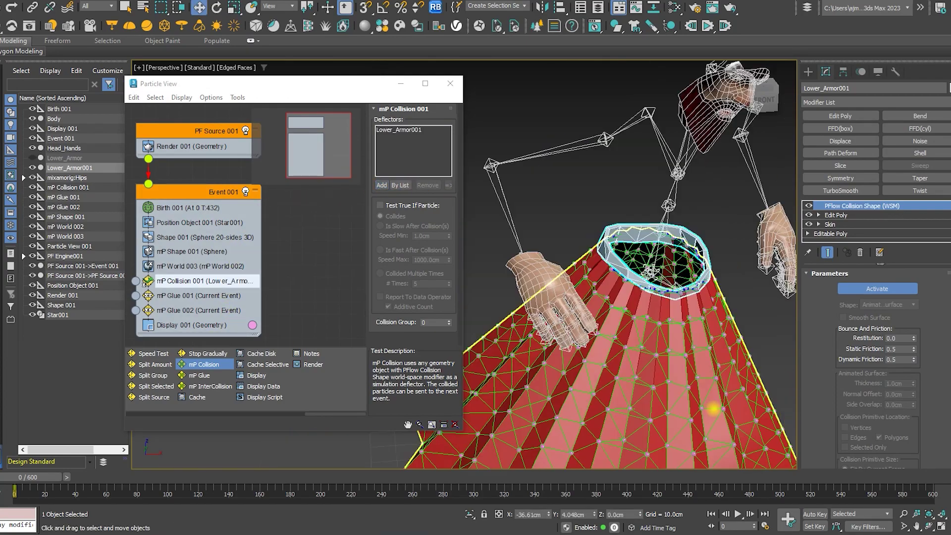
pyautogui.scroll(-3, 619, 208)
pyautogui.click(736, 513)
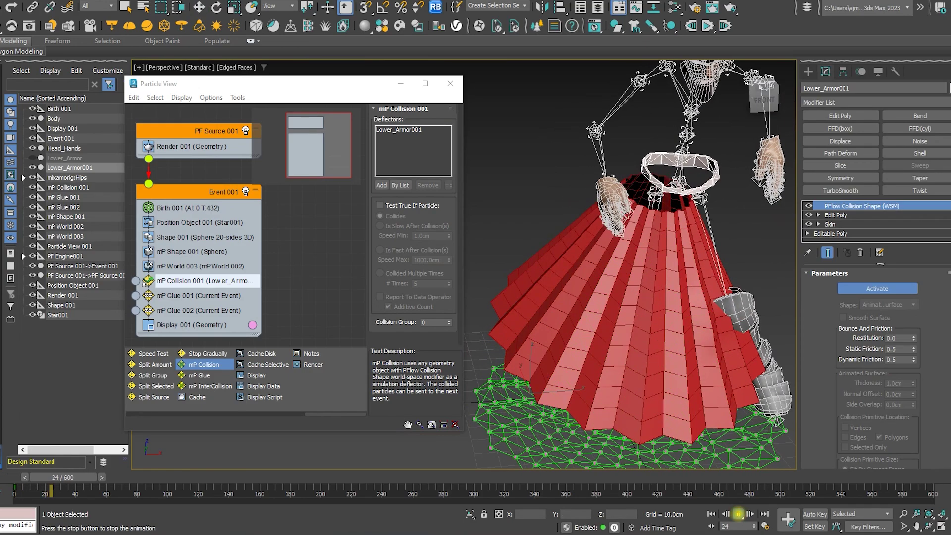
pyautogui.click(738, 514)
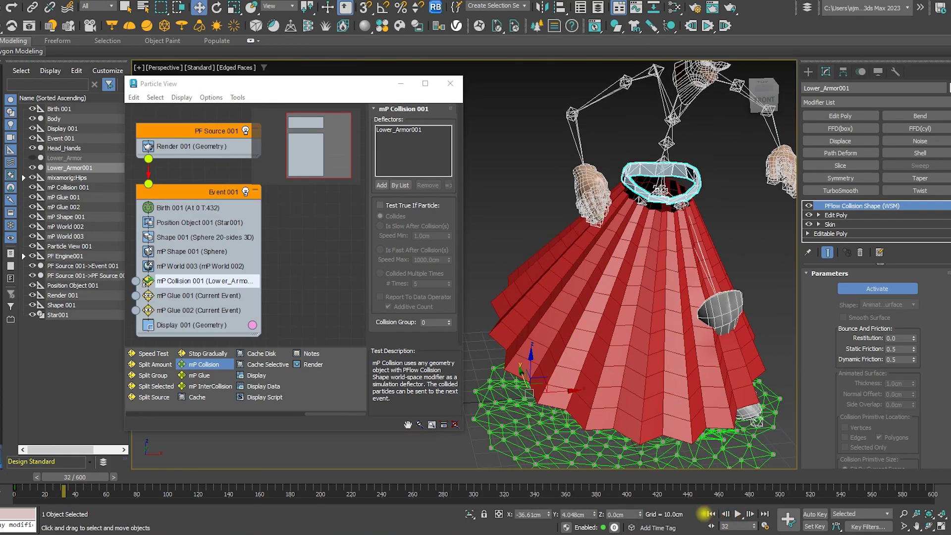
pyautogui.click(704, 513)
pyautogui.click(176, 291)
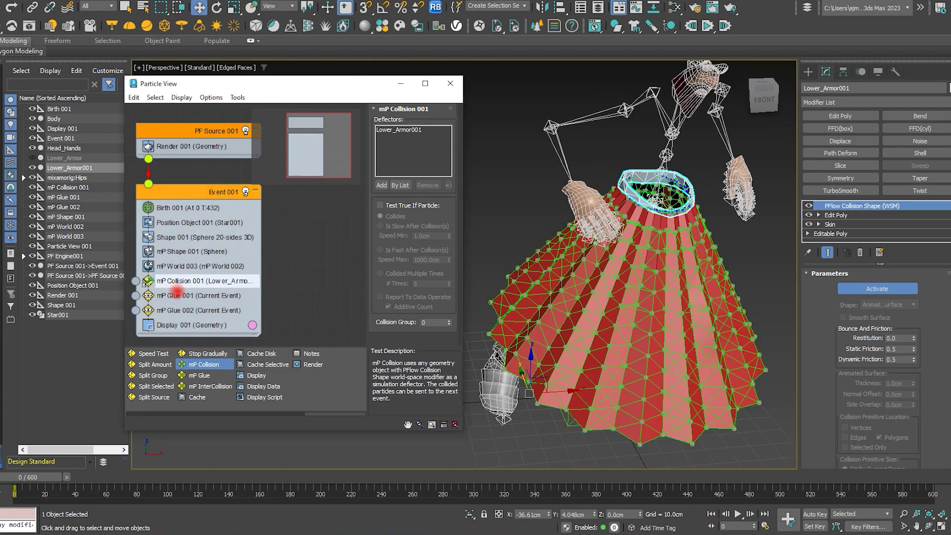
# Step: Add Lower_Armor001 as a deflector in mP Glue 001's Deflectors list
pyautogui.scroll(-3, 385, 277)
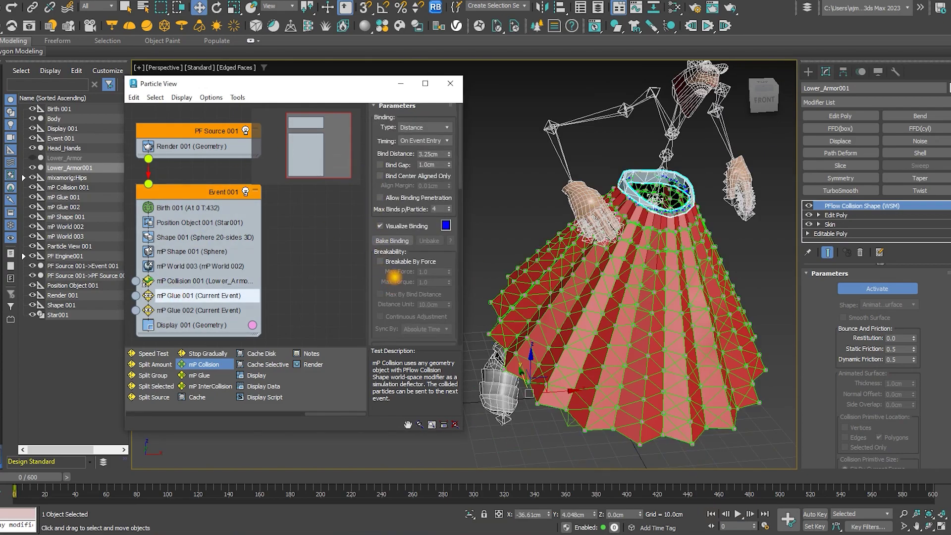
pyautogui.scroll(-3, 386, 223)
pyautogui.scroll(-3, 388, 149)
pyautogui.scroll(-3, 388, 149)
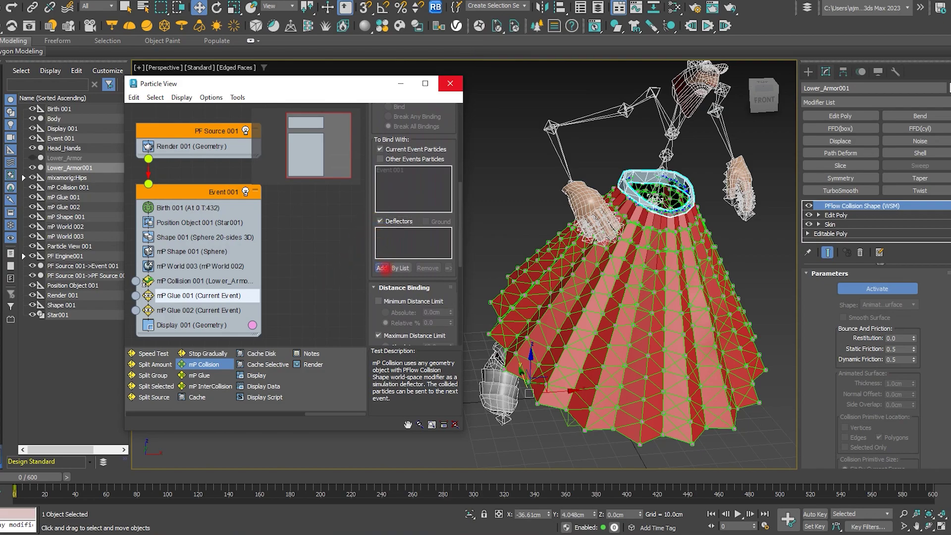
pyautogui.click(382, 267)
pyautogui.click(619, 321)
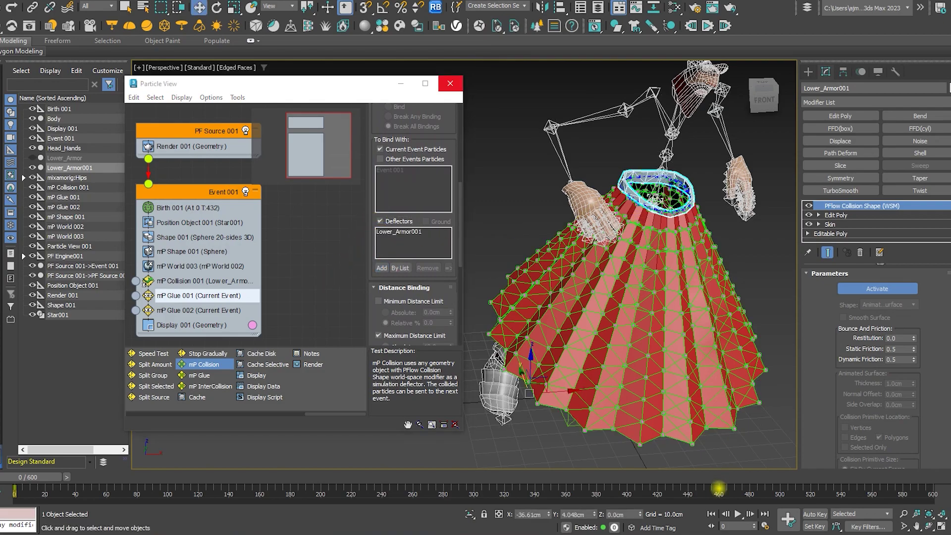
# Step: Test-play the glue binding, return to frame 0, and unhide Lower_Armor
pyautogui.click(737, 514)
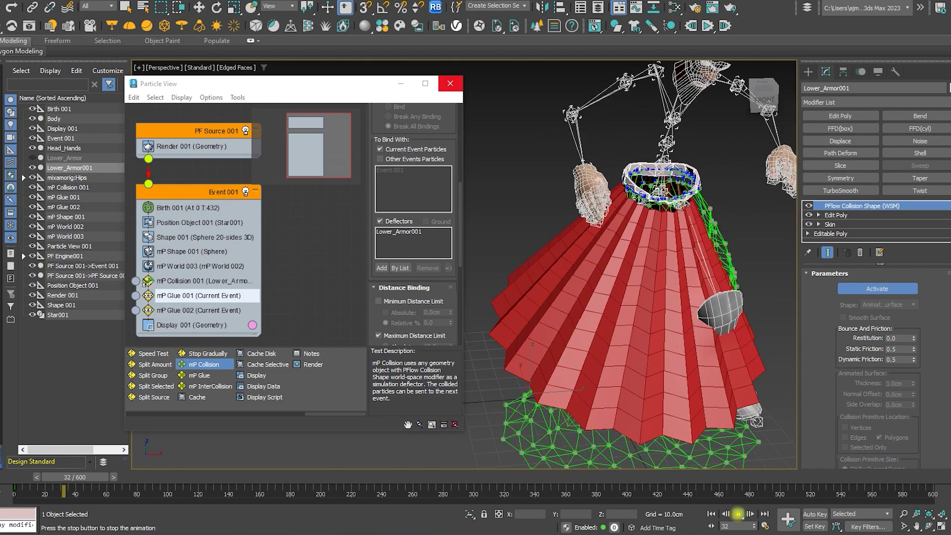
pyautogui.press('w')
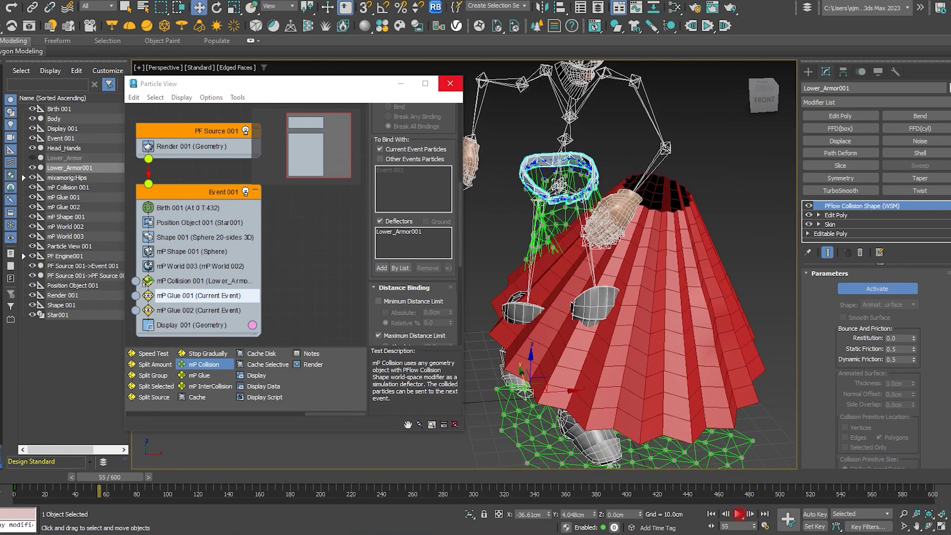
pyautogui.click(711, 513)
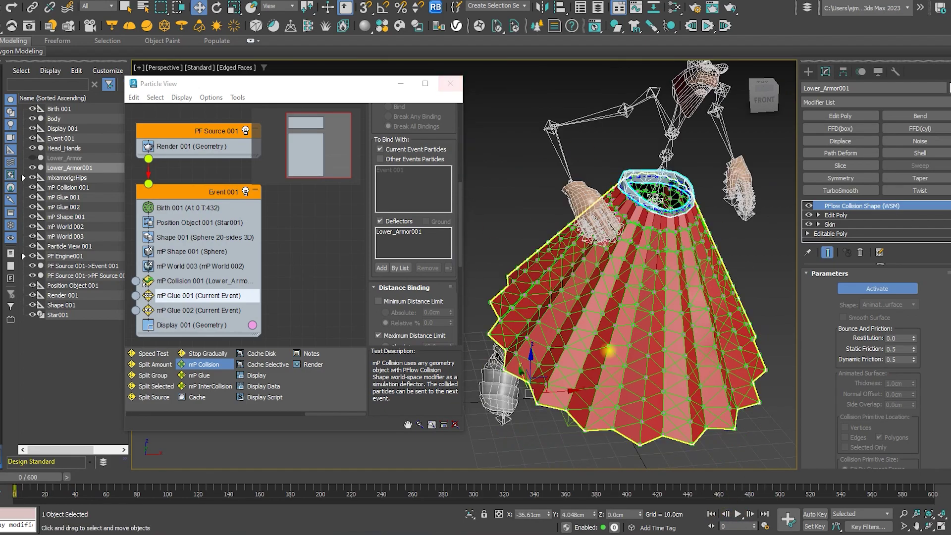
pyautogui.click(204, 280)
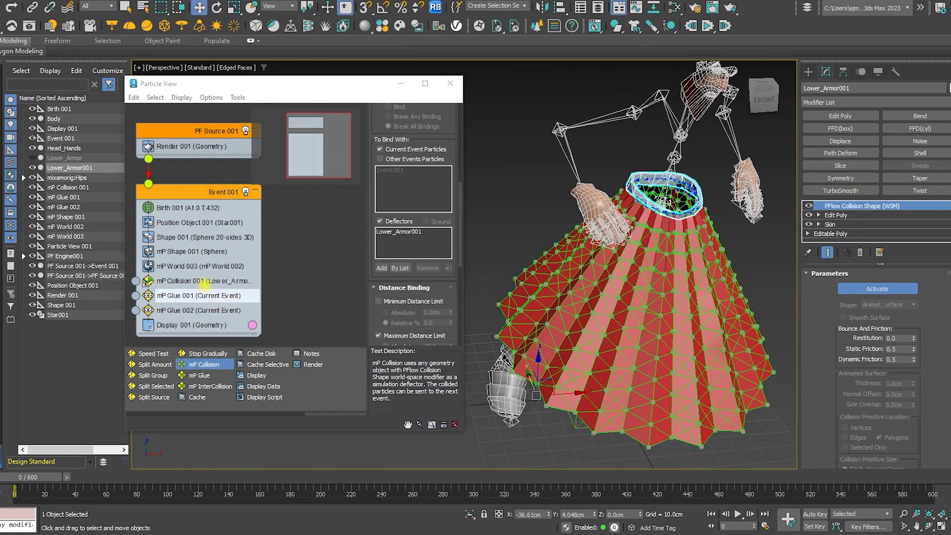
pyautogui.click(33, 157)
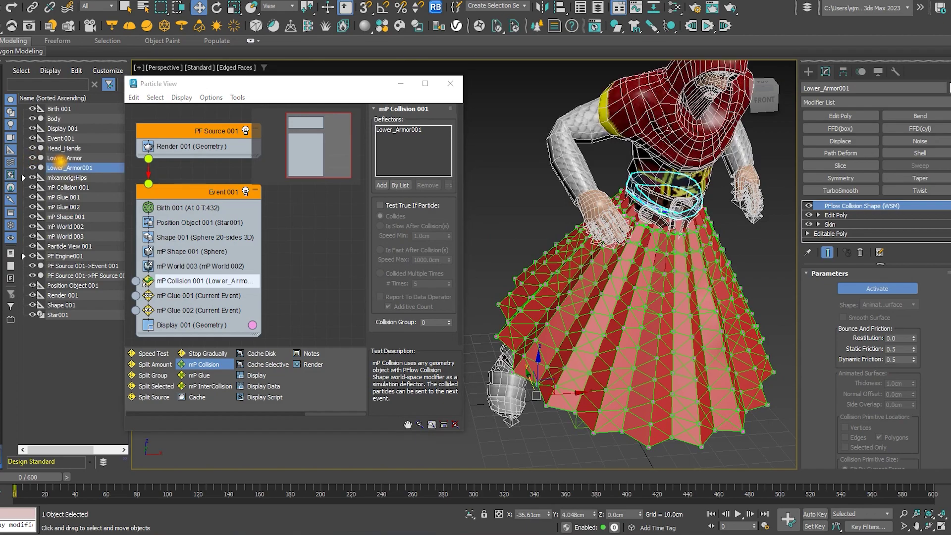
# Step: Add a PFlow Collision Shape set to Animated Surface on Lower_Armor
pyautogui.click(64, 158)
pyautogui.click(830, 102)
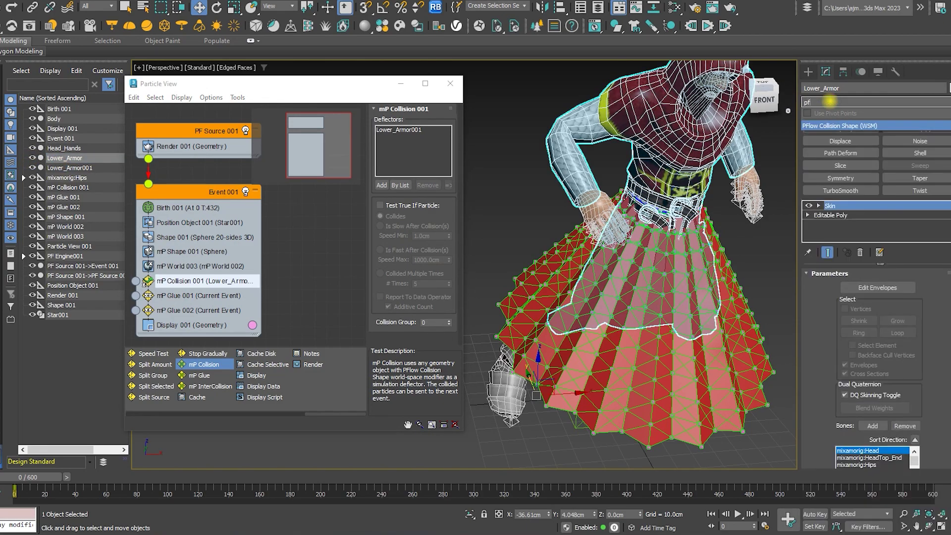
pyautogui.write('pf')
pyautogui.press('Return')
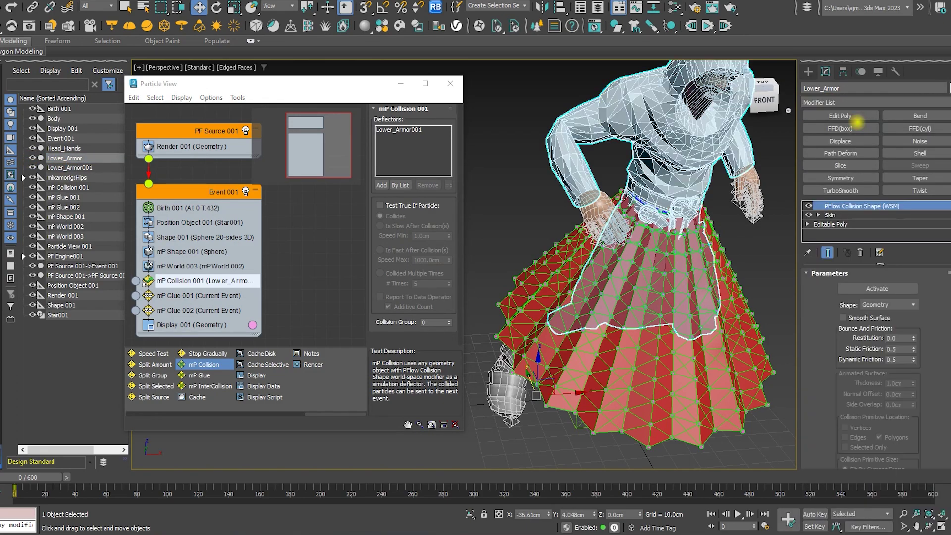
pyautogui.click(899, 306)
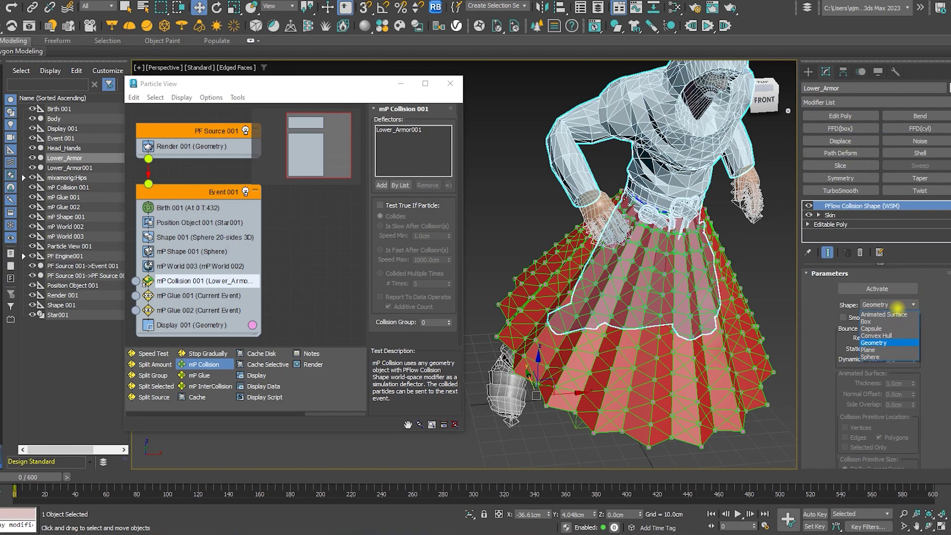
pyautogui.click(894, 288)
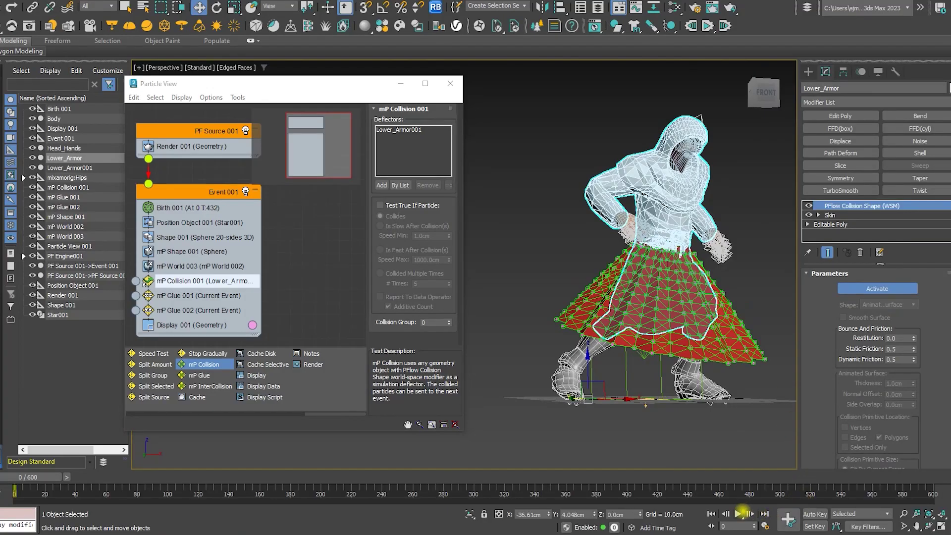
# Step: Test-play until frame 87, seeing the skirt collapse off the hips onto the floor
pyautogui.click(740, 514)
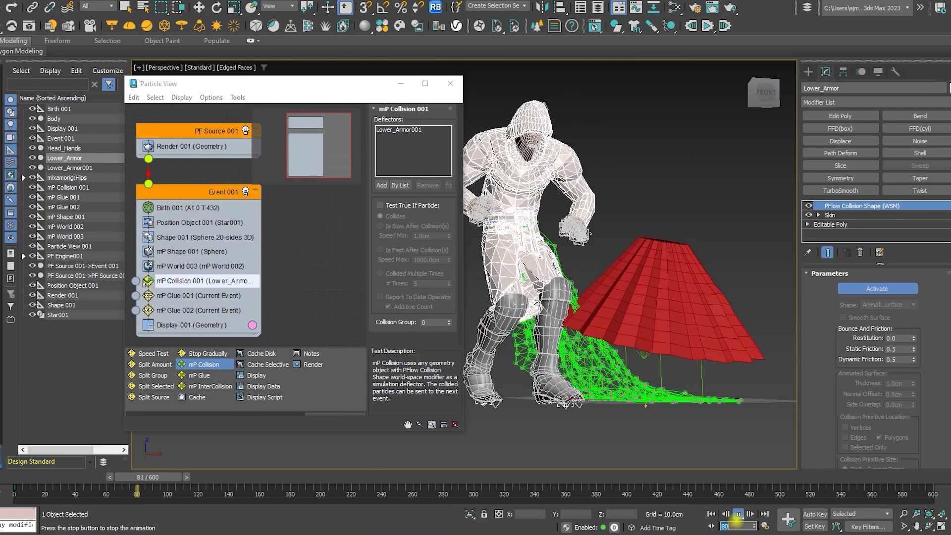
pyautogui.click(737, 515)
pyautogui.press('w')
pyautogui.moveTo(693, 356)
pyautogui.keyDown('alt'); pyautogui.mouseDown(button='middle')
pyautogui.moveTo(742, 352)
pyautogui.moveTo(620, 355)
pyautogui.mouseUp(button='middle'); pyautogui.keyUp('alt')
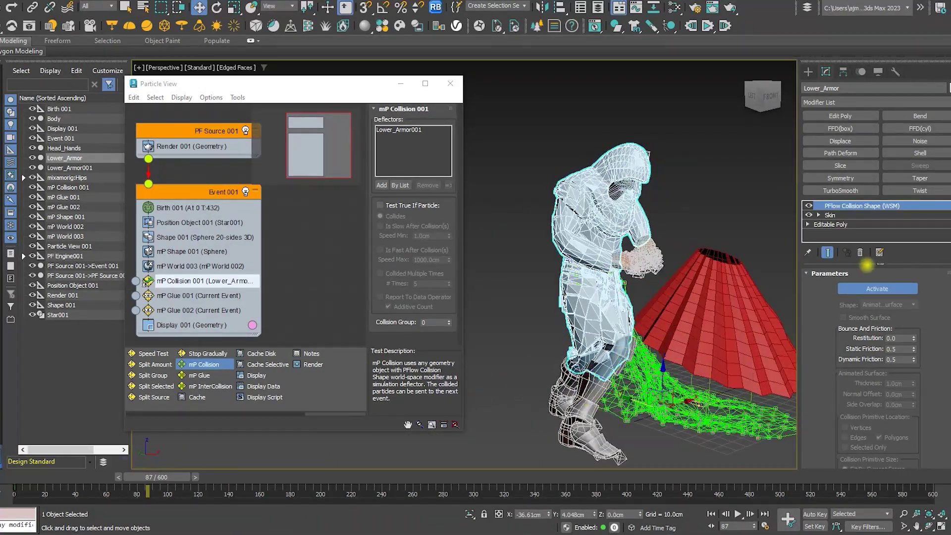
pyautogui.click(201, 266)
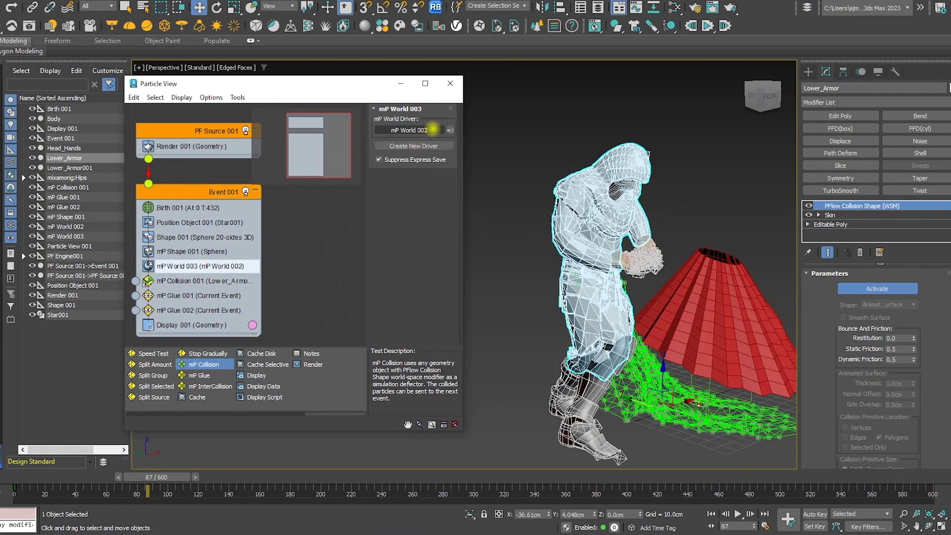
# Step: On mP World 002, set Subframe Factor to 5 and enable Time Scale at 50%
pyautogui.click(449, 130)
pyautogui.scroll(-5, 940, 378)
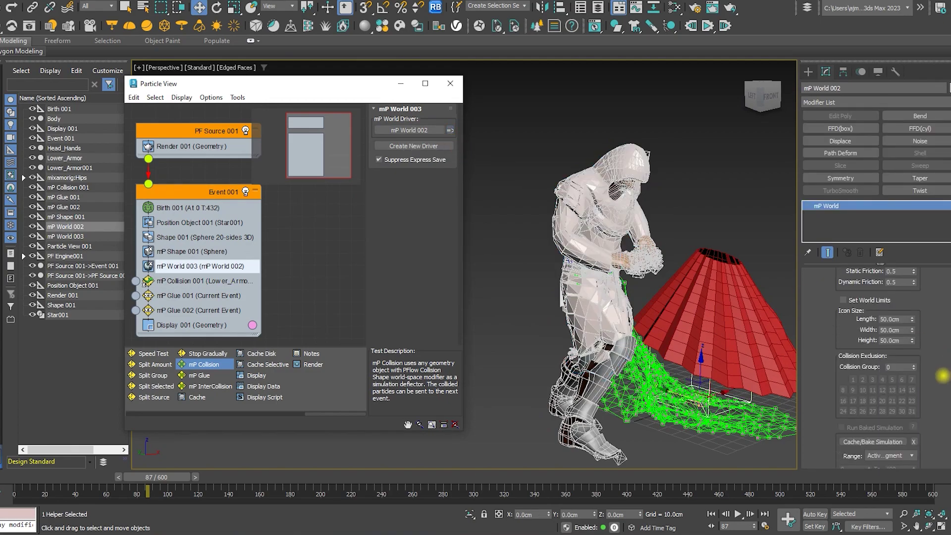
pyautogui.scroll(-2, 939, 378)
pyautogui.scroll(-2, 941, 376)
pyautogui.scroll(-1, 944, 375)
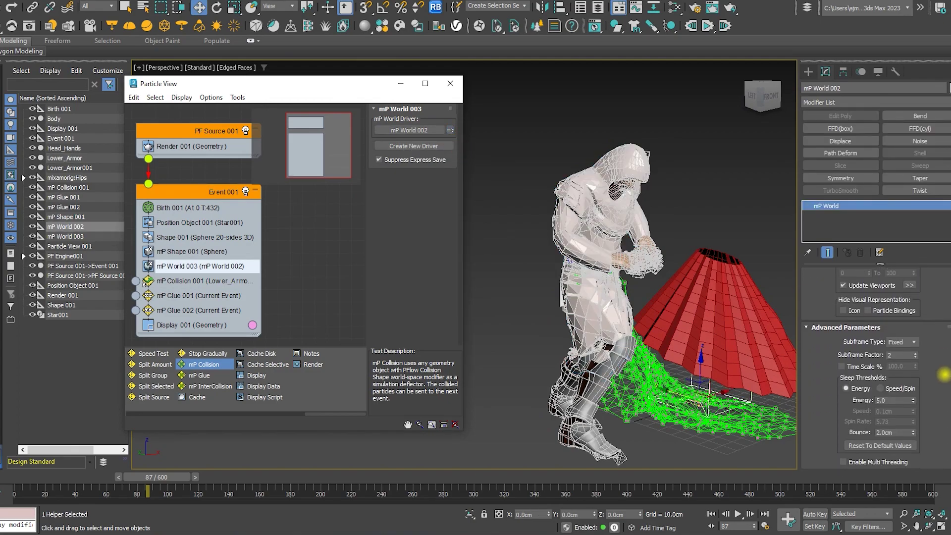
pyautogui.click(893, 353)
pyautogui.write('5')
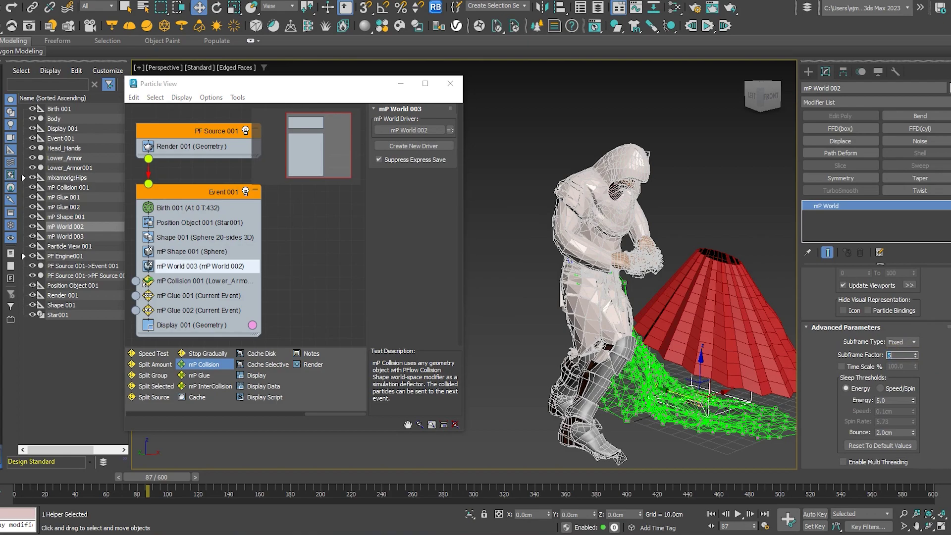
pyautogui.write('50')
pyautogui.press('Return')
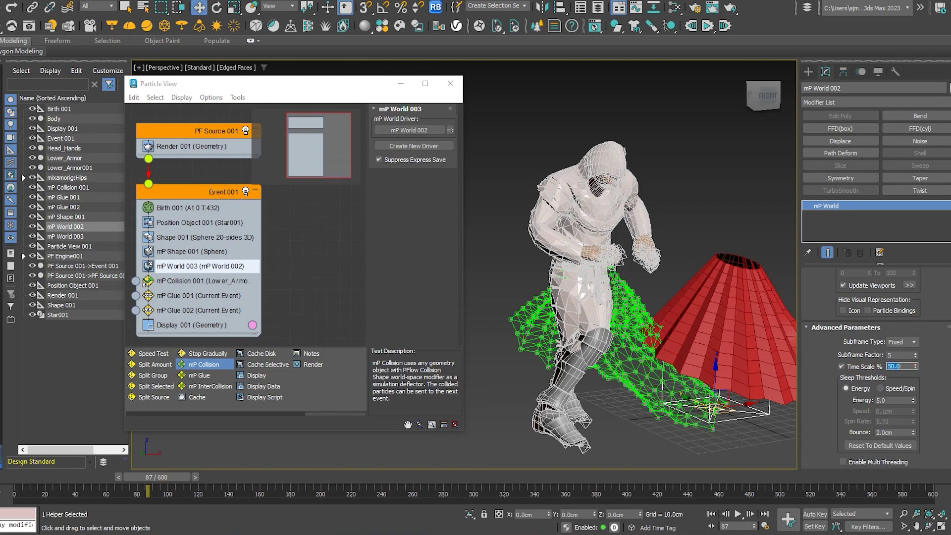
# Step: At frame 0, copy the Star001 skirt as Star002
pyautogui.click(711, 514)
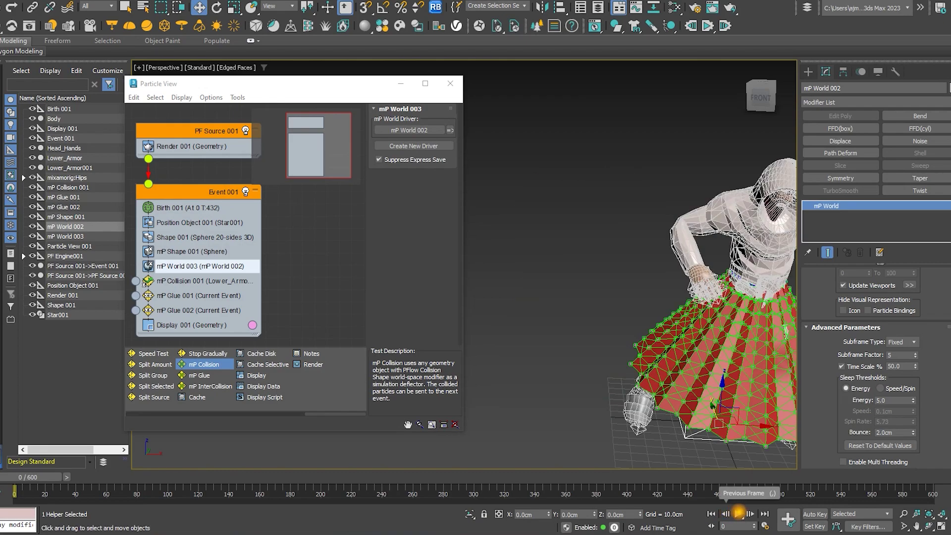
pyautogui.click(712, 402)
pyautogui.hotkey('ctrl', 'v')
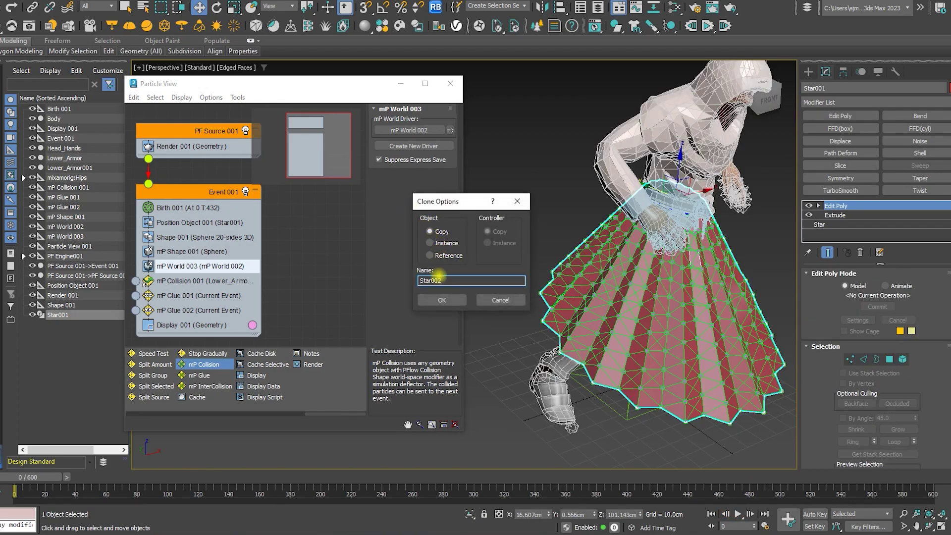
pyautogui.click(441, 298)
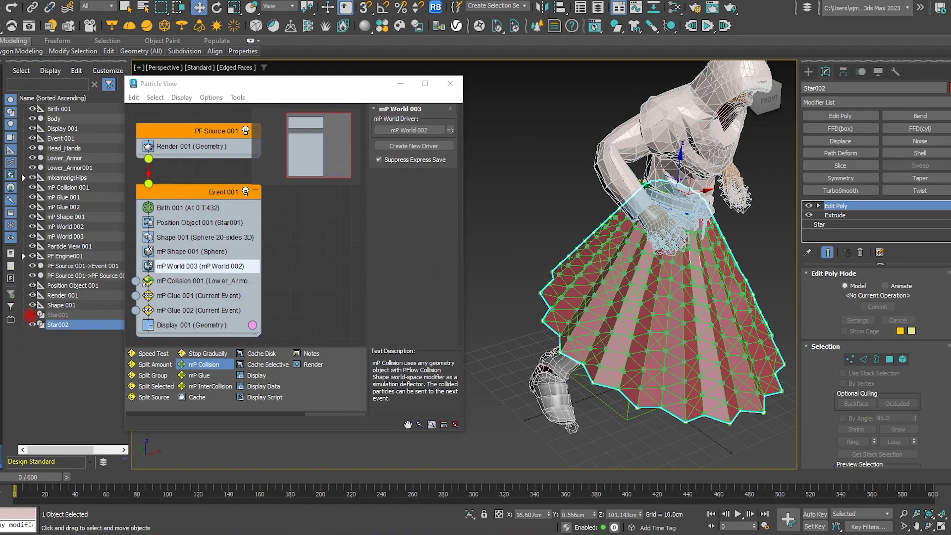
# Step: Add a Particle Skinner to Star002 using PF Source 001, activate skinning, and play
pyautogui.click(822, 102)
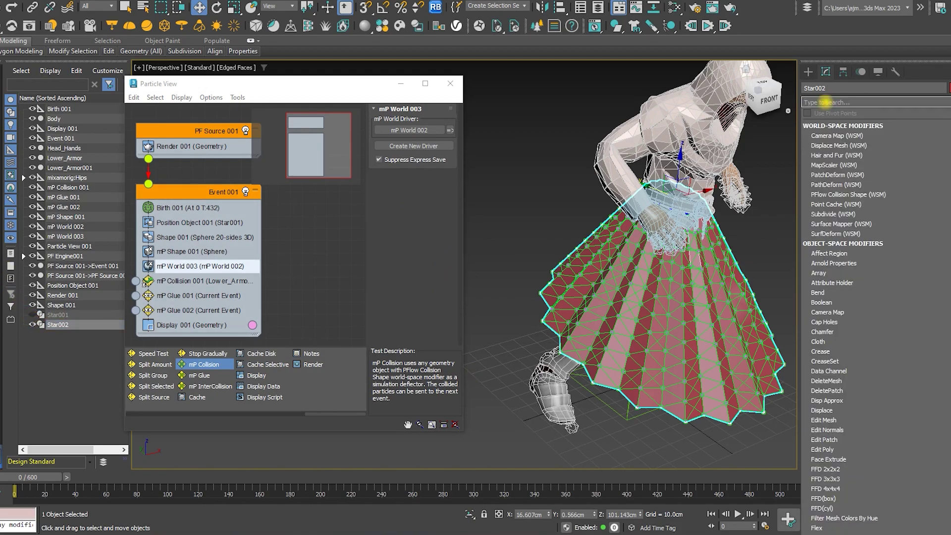
pyautogui.write('part')
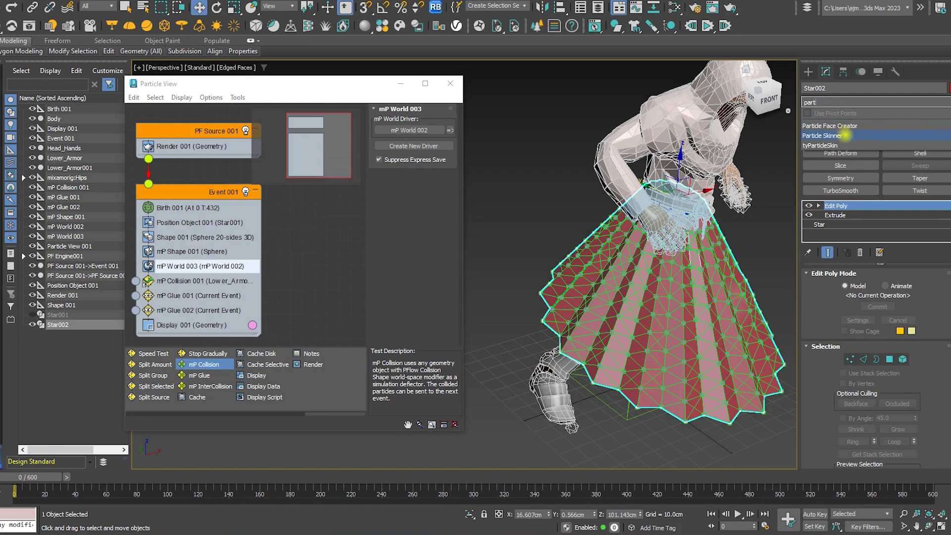
pyautogui.click(842, 135)
pyautogui.scroll(3, 925, 330)
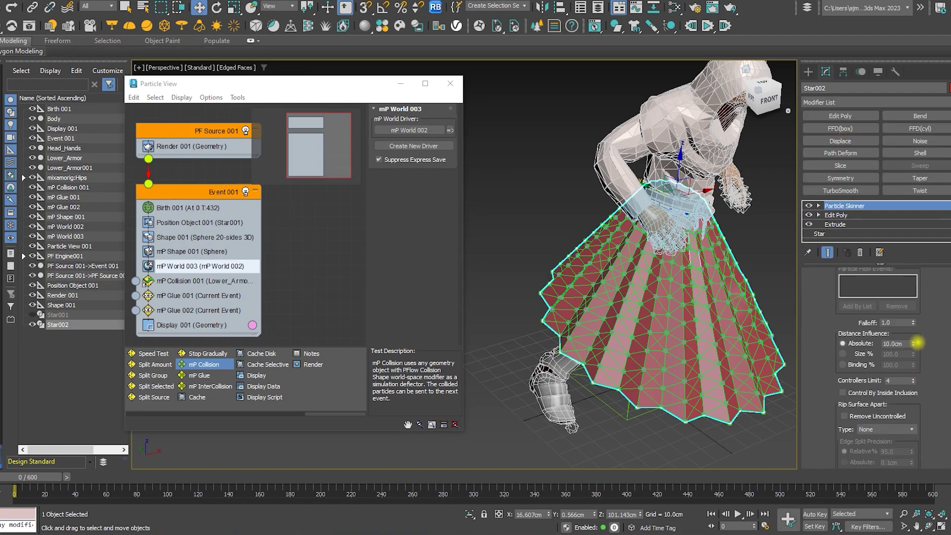
pyautogui.scroll(3, 926, 330)
pyautogui.scroll(3, 926, 330)
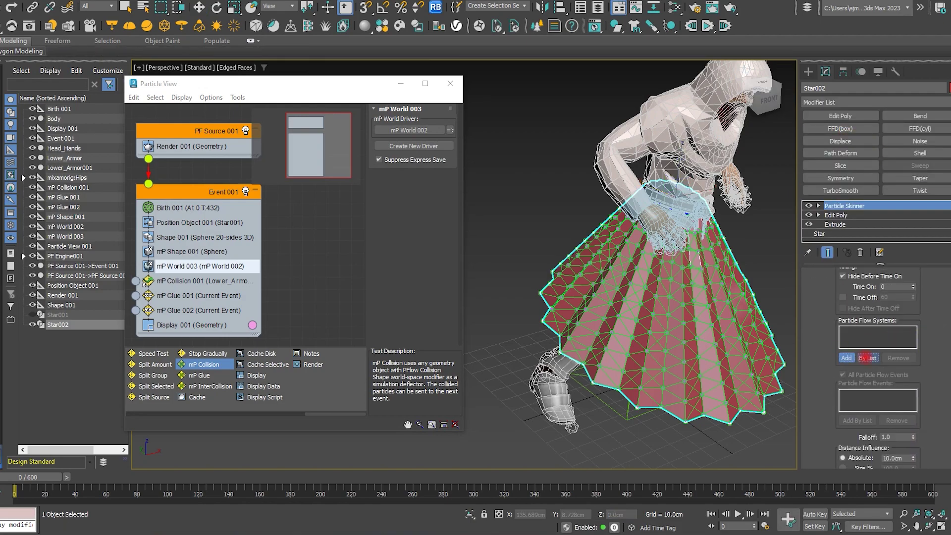
pyautogui.click(846, 358)
pyautogui.doubleClick(628, 85)
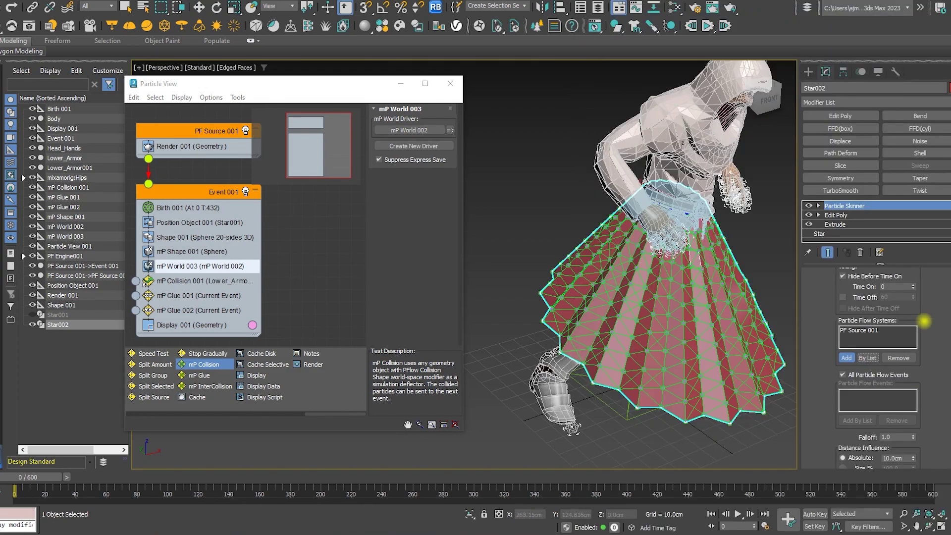
pyautogui.scroll(1, 930, 347)
pyautogui.click(876, 287)
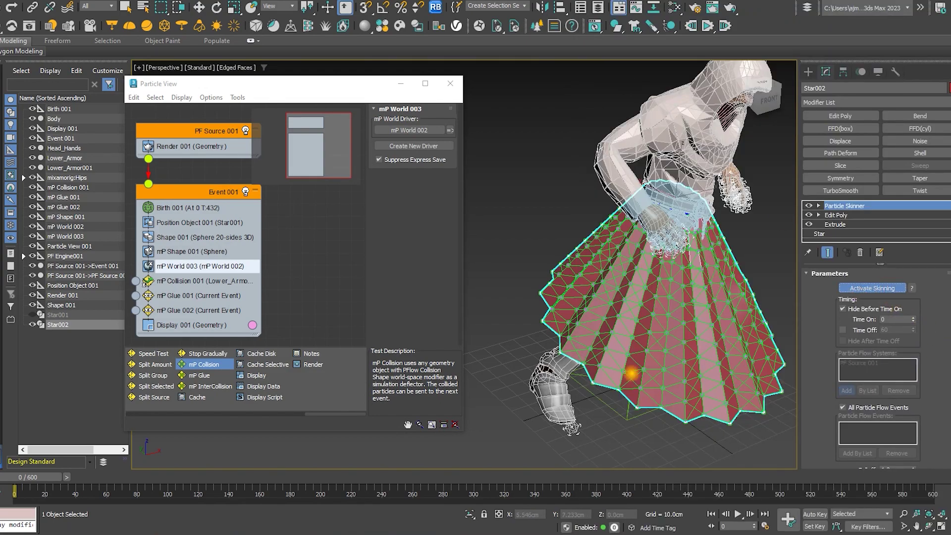
pyautogui.click(737, 514)
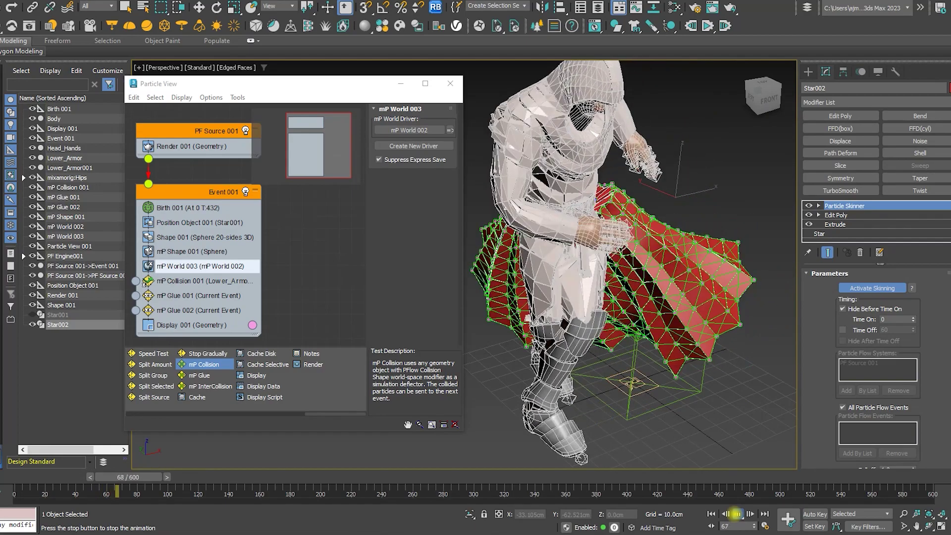
# Step: Enlarge Shape 001's particle size to about 3.214cm and replay the simulation
pyautogui.click(737, 514)
pyautogui.scroll(-2, 941, 369)
pyautogui.scroll(-1, 941, 369)
pyautogui.scroll(-2, 941, 370)
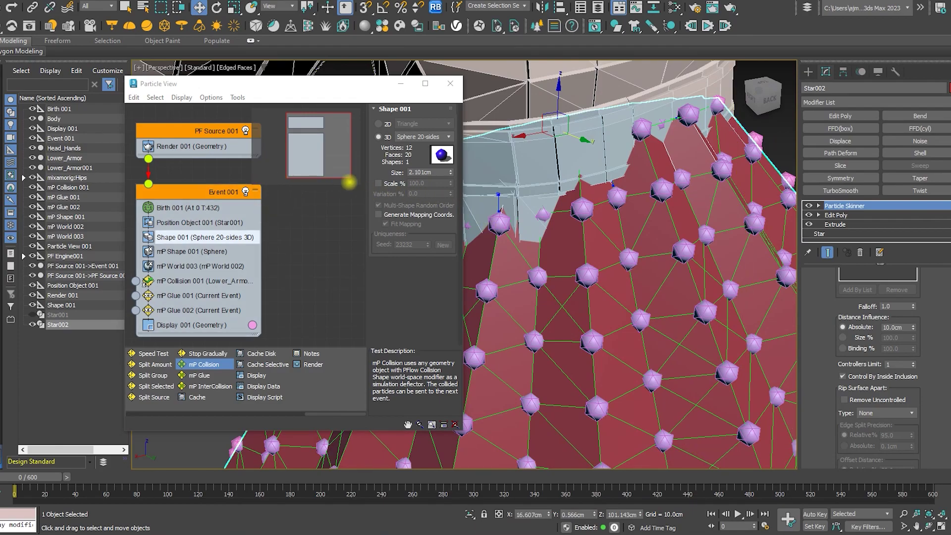
pyautogui.click(448, 170)
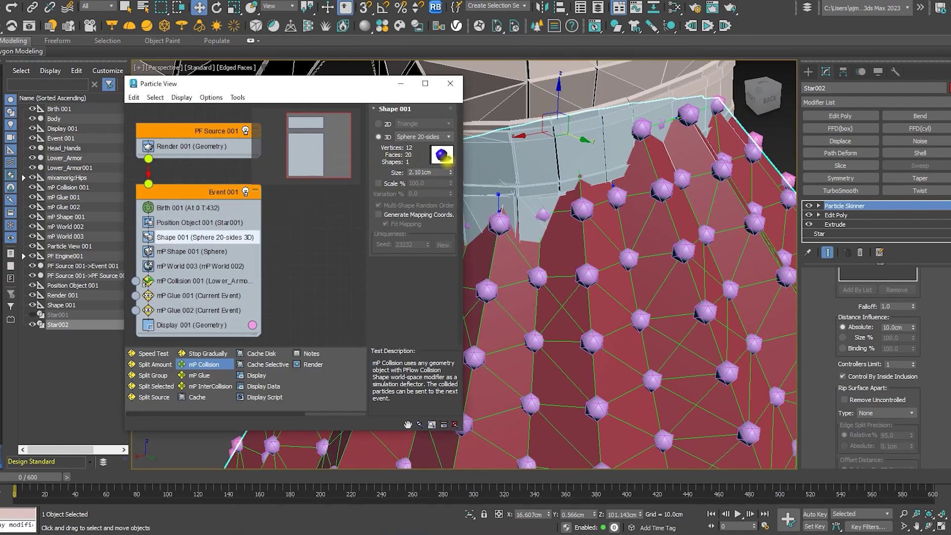
pyautogui.moveTo(450, 171); pyautogui.dragTo(450, 141)
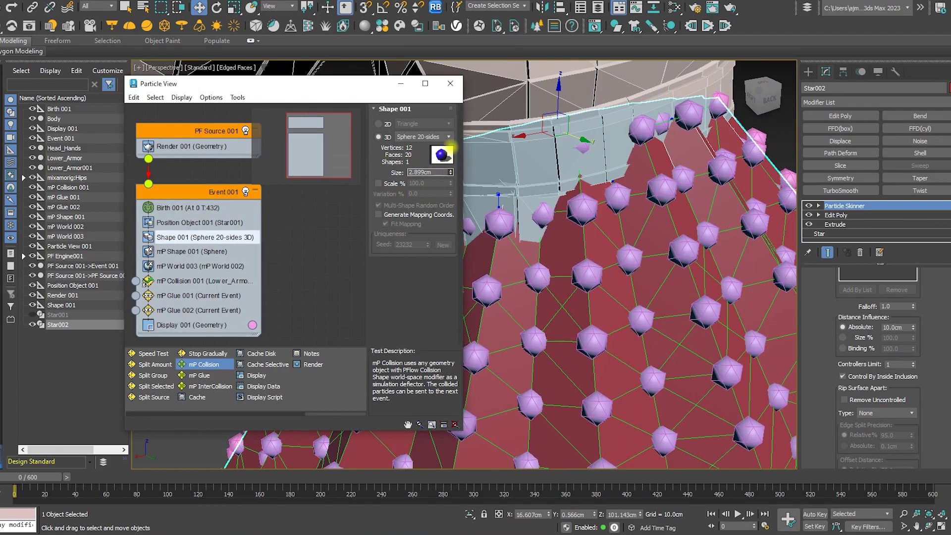
pyautogui.scroll(-5, 649, 153)
pyautogui.keyDown('alt'); pyautogui.moveTo(649, 153); pyautogui.dragTo(701, 222, button='middle'); pyautogui.keyUp('alt')
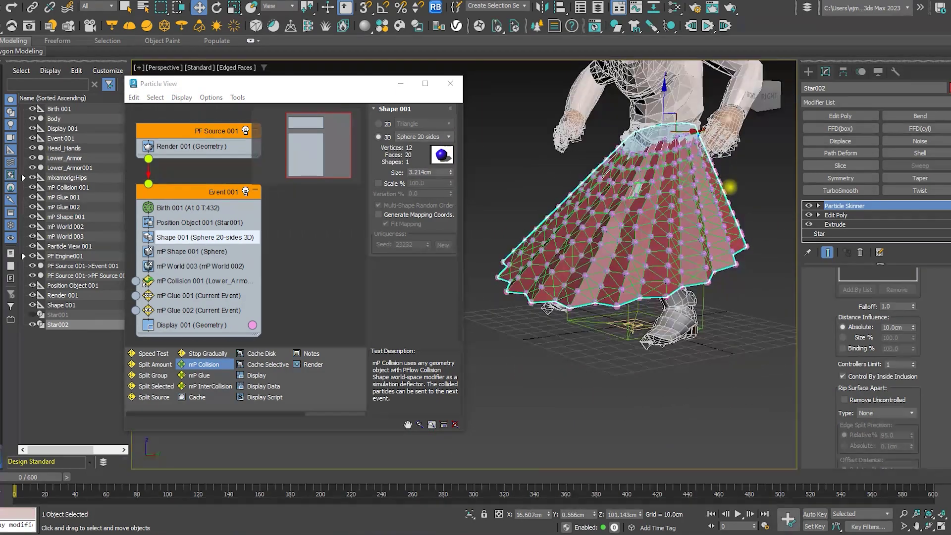
pyautogui.scroll(3, 700, 222)
pyautogui.click(171, 251)
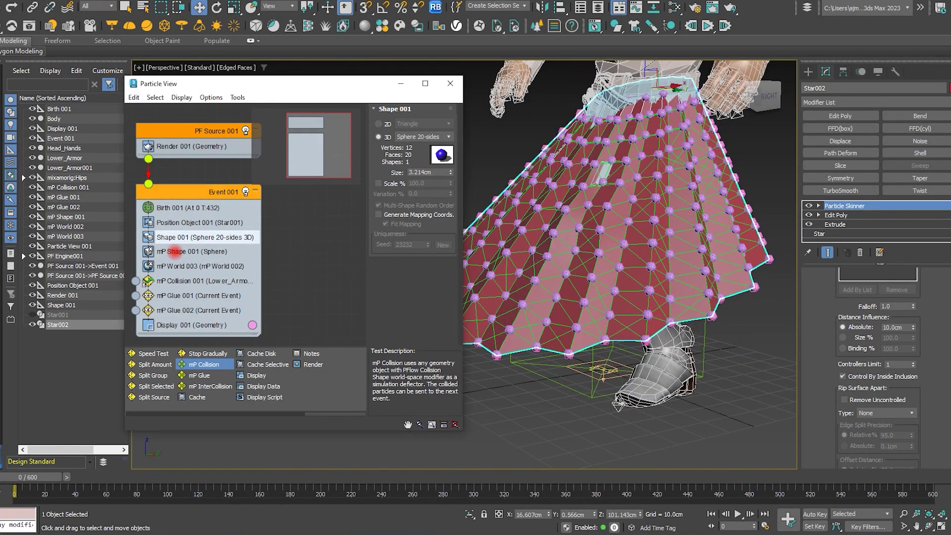
pyautogui.click(739, 513)
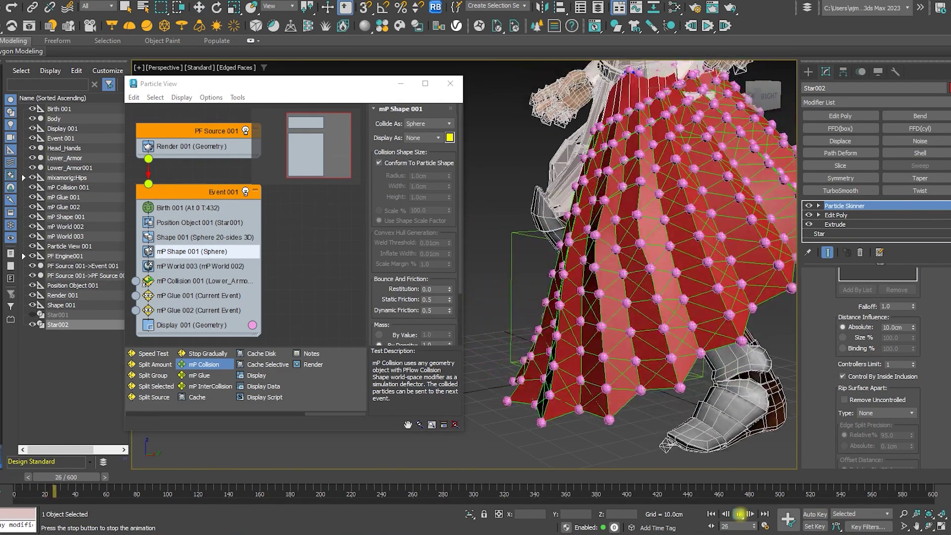
# Step: At frame 0, give Body an activated PFlow Collision Shape set to Animated Surface
pyautogui.click(740, 513)
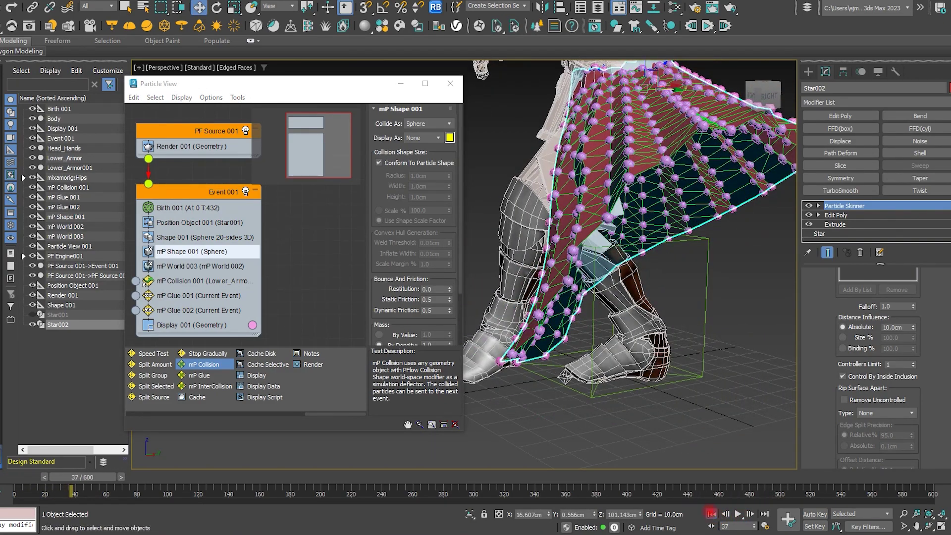
pyautogui.click(711, 513)
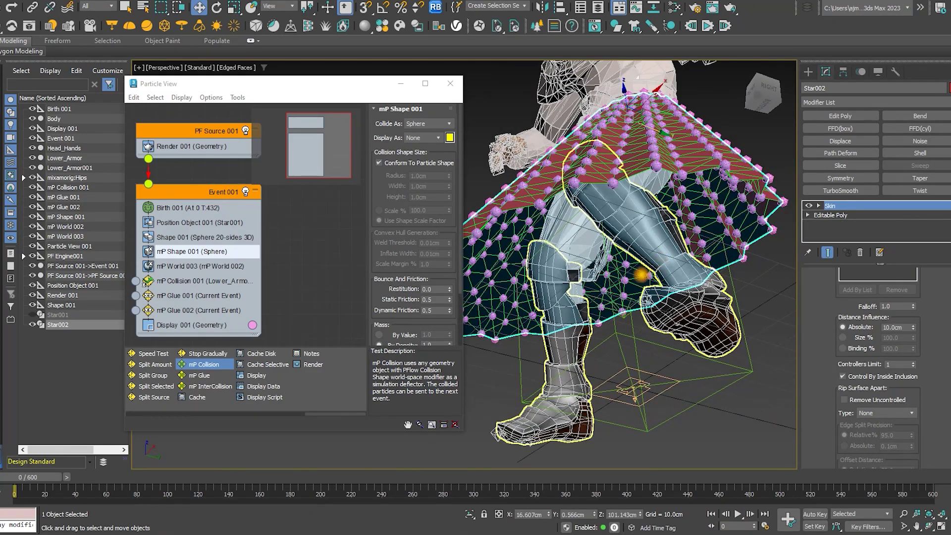
pyautogui.click(684, 302)
pyautogui.click(842, 101)
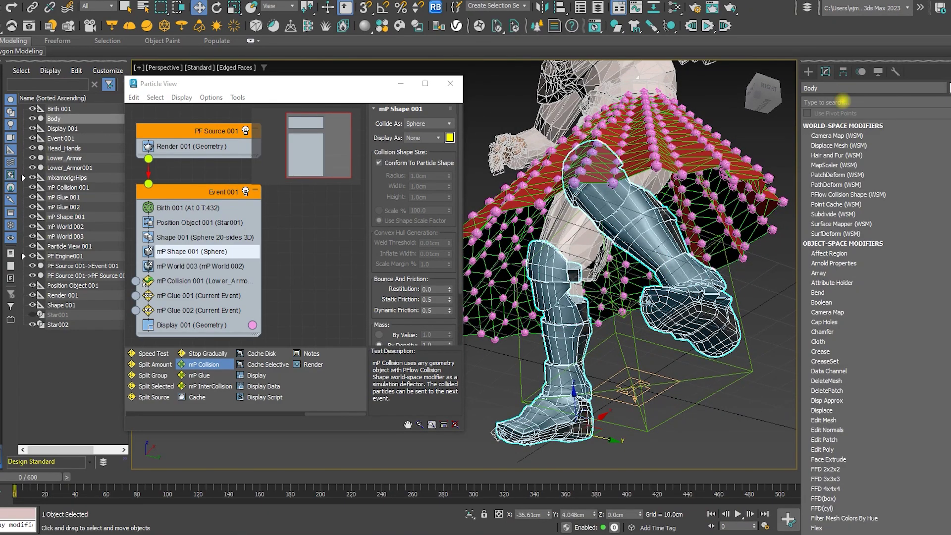
pyautogui.press('p')
pyautogui.press('f')
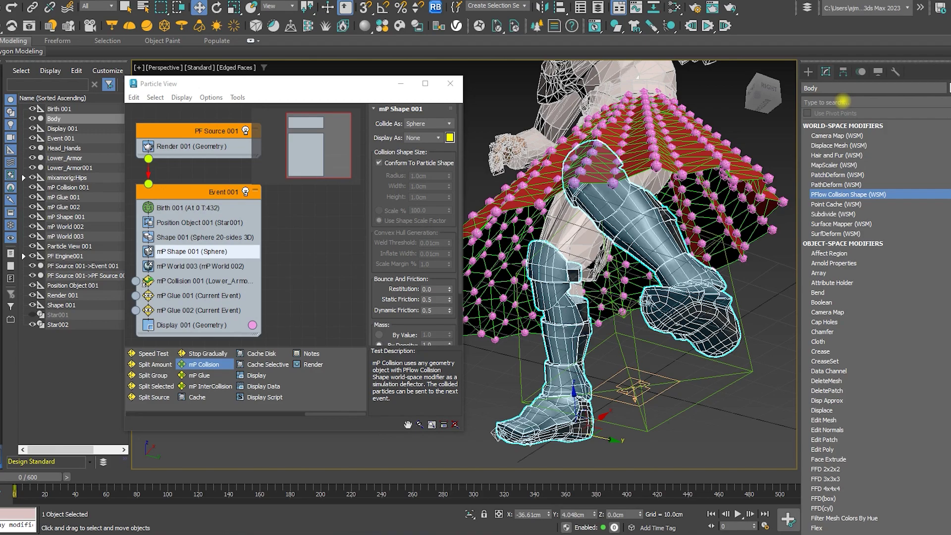
pyautogui.press('Return')
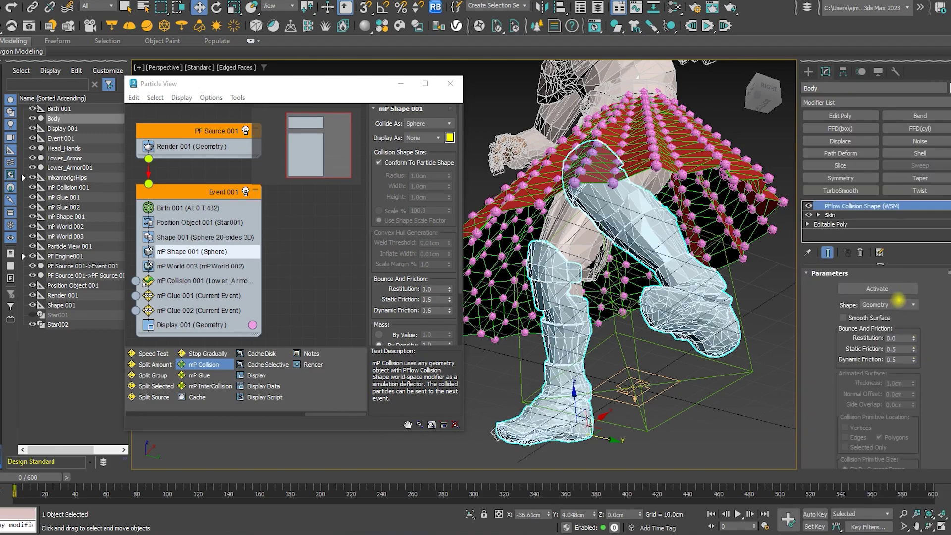
pyautogui.click(898, 303)
pyautogui.click(894, 314)
pyautogui.click(877, 288)
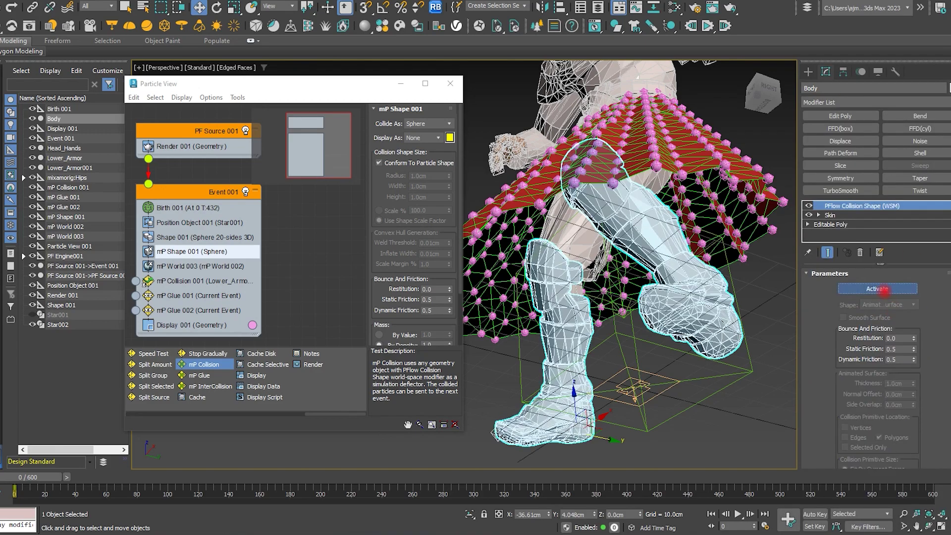
# Step: Add Body and Lower_Armor as mP Collision 001 deflectors, then test-play and rewind
pyautogui.click(212, 280)
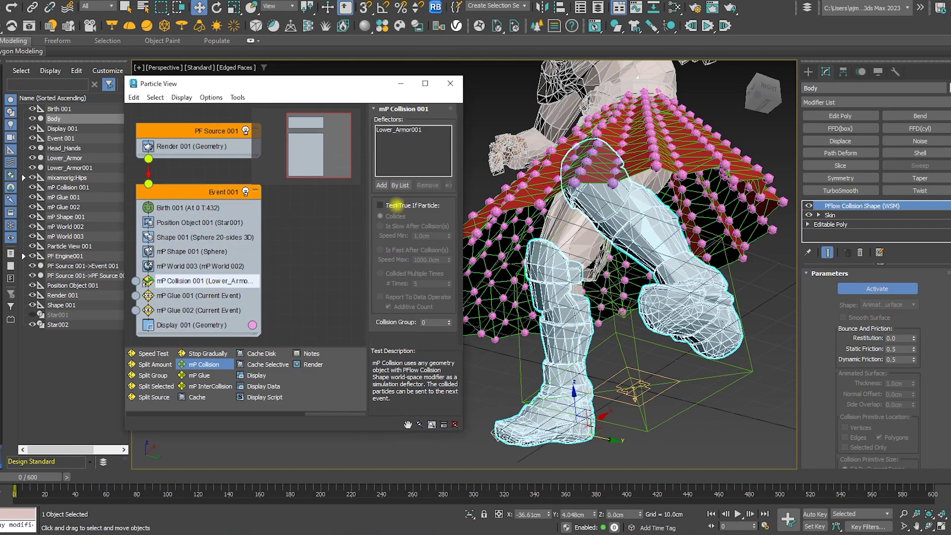
pyautogui.click(382, 184)
pyautogui.click(632, 227)
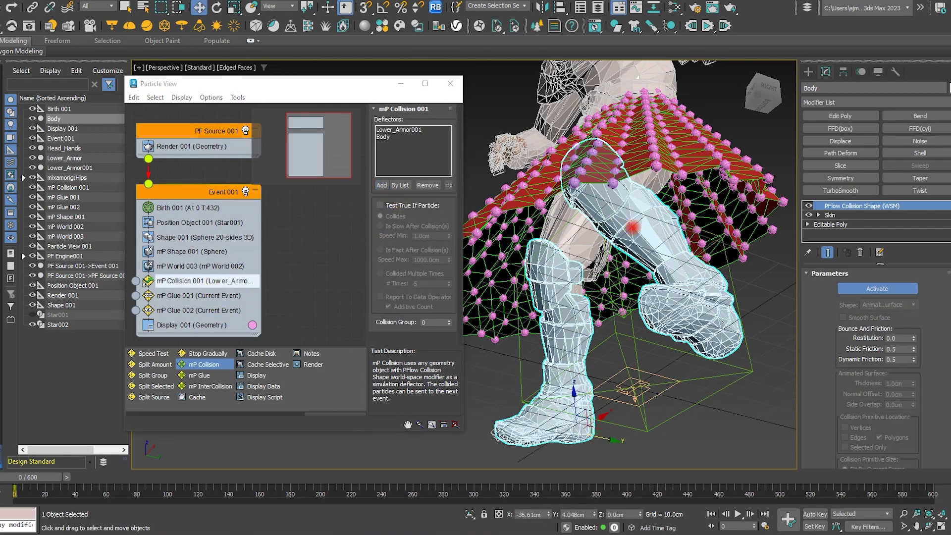
pyautogui.click(383, 182)
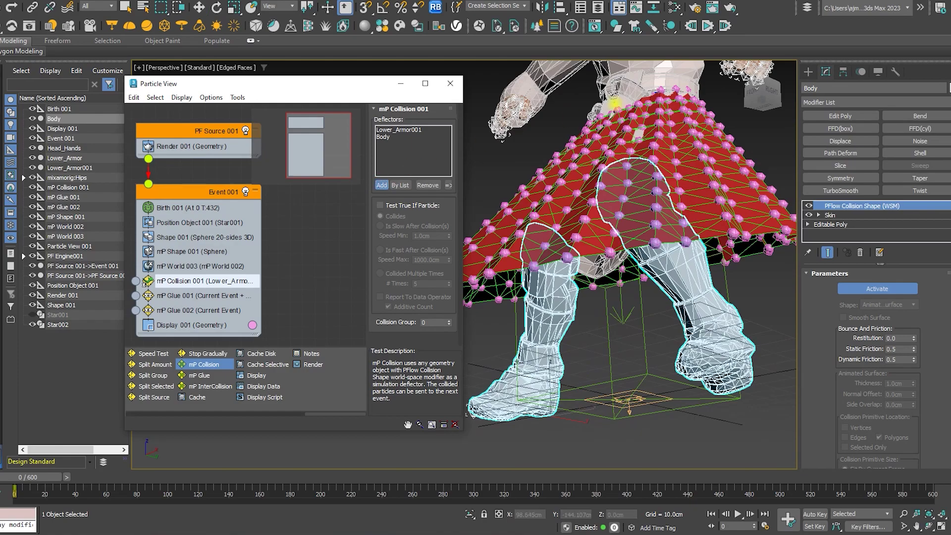
pyautogui.click(614, 102)
pyautogui.scroll(3, 634, 198)
pyautogui.scroll(3, 642, 265)
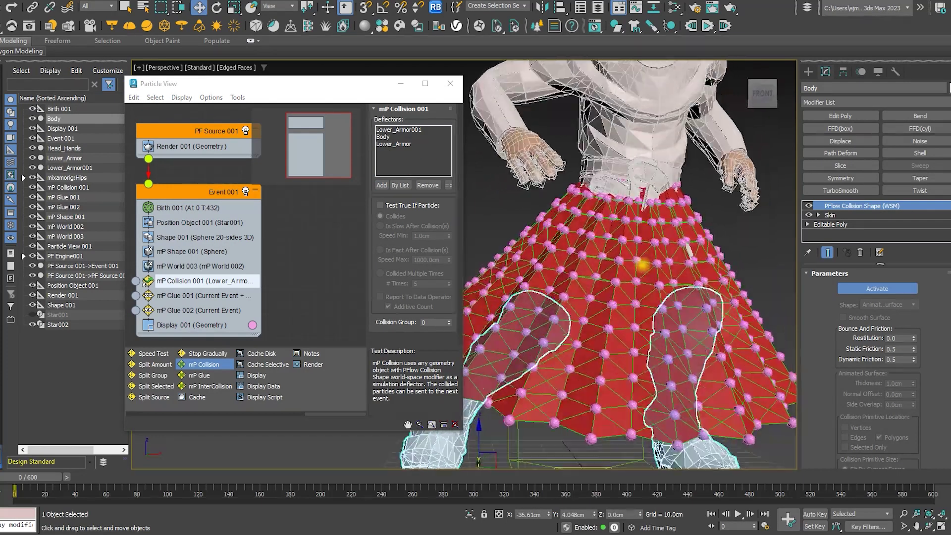
pyautogui.scroll(-2, 643, 268)
pyautogui.scroll(-3, 649, 275)
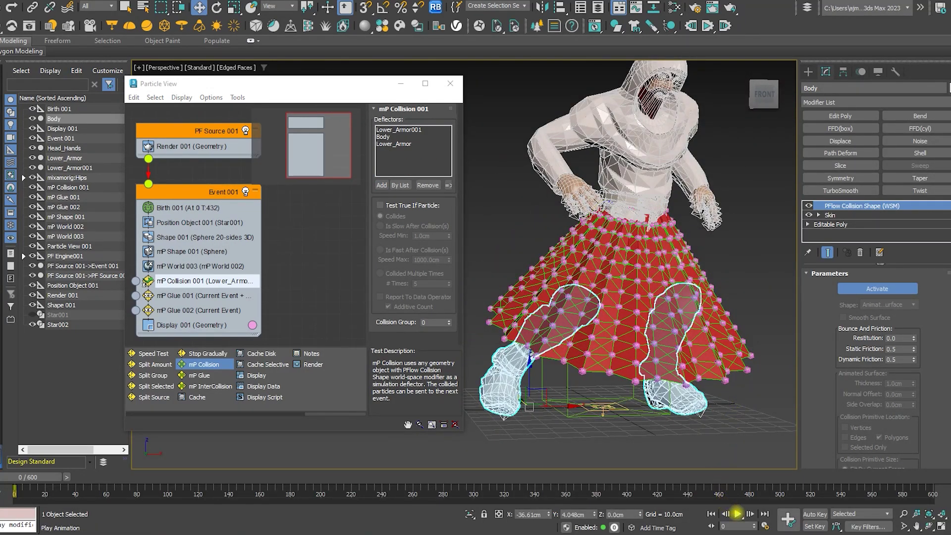
pyautogui.click(737, 514)
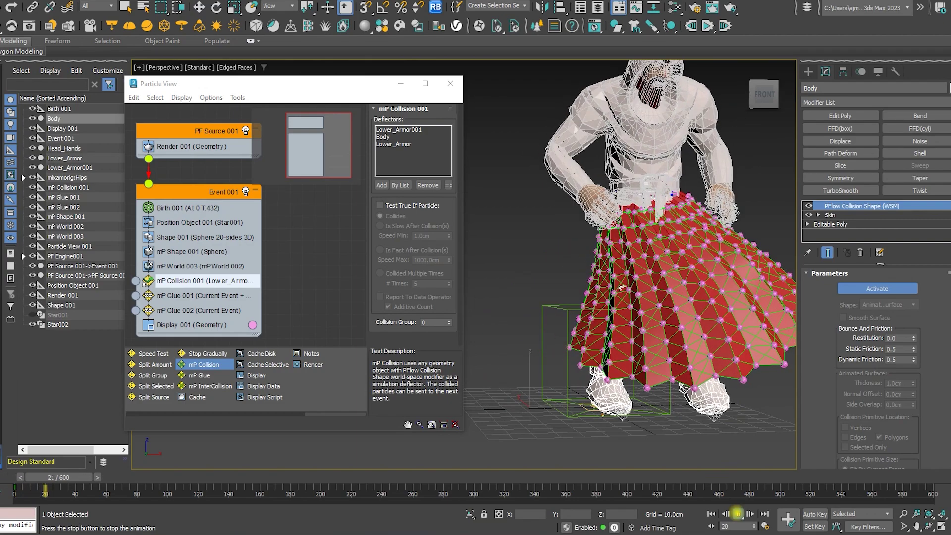
pyautogui.click(736, 514)
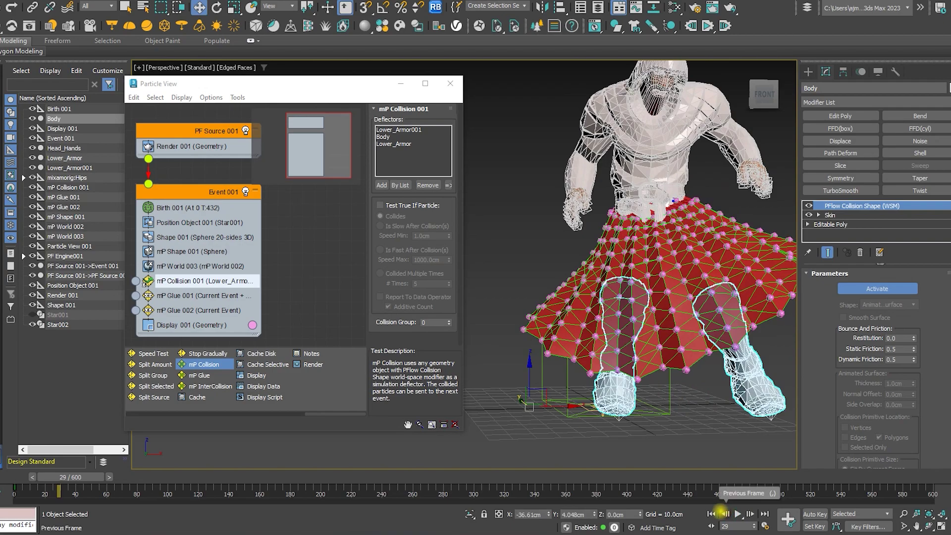
pyautogui.click(713, 513)
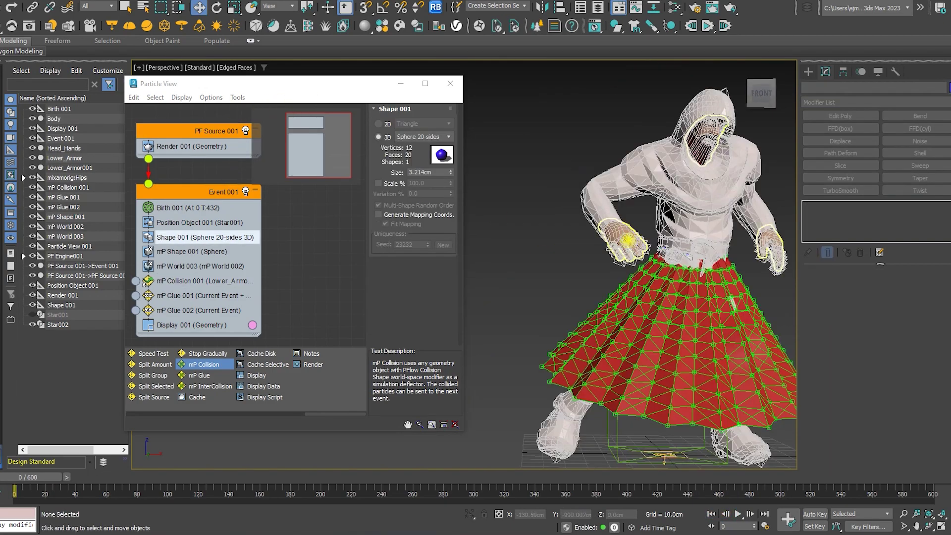
# Step: Give Head_Hands an activated PFlow Collision Shape set to Animated Surface
pyautogui.click(625, 240)
pyautogui.click(832, 102)
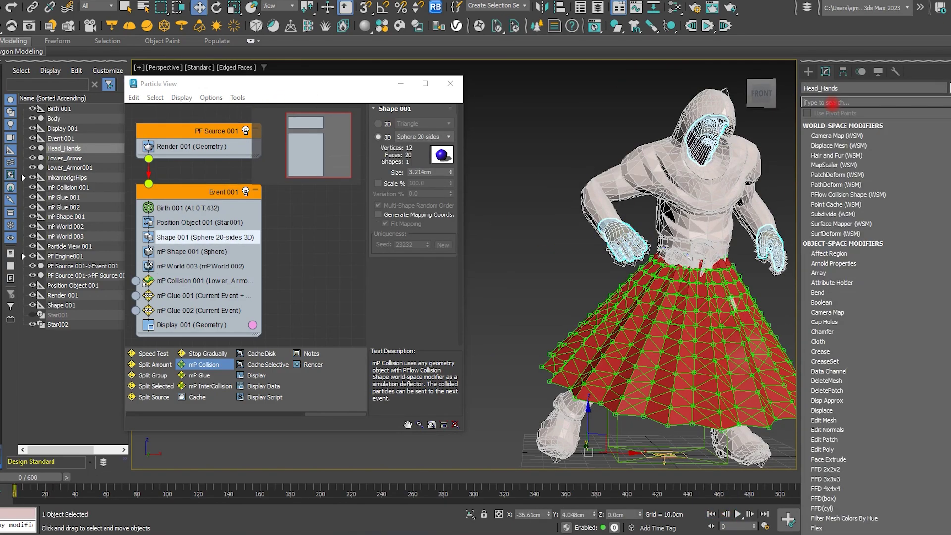
pyautogui.write('pf')
pyautogui.press('Return')
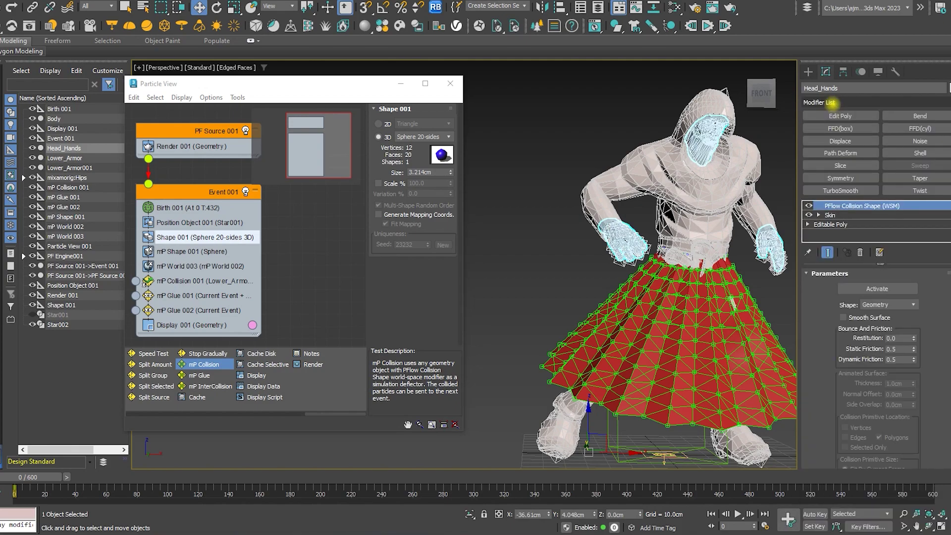
pyautogui.click(900, 302)
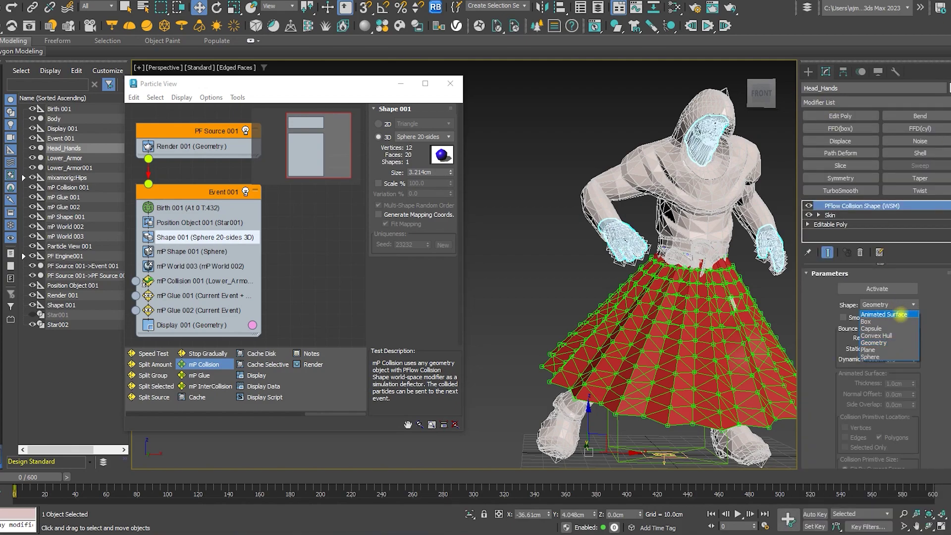
pyautogui.click(884, 315)
pyautogui.click(877, 289)
# Step: Add Head_Hands to mP Collision 001's deflectors, test-play the simulation, and return to frame 0
pyautogui.click(195, 275)
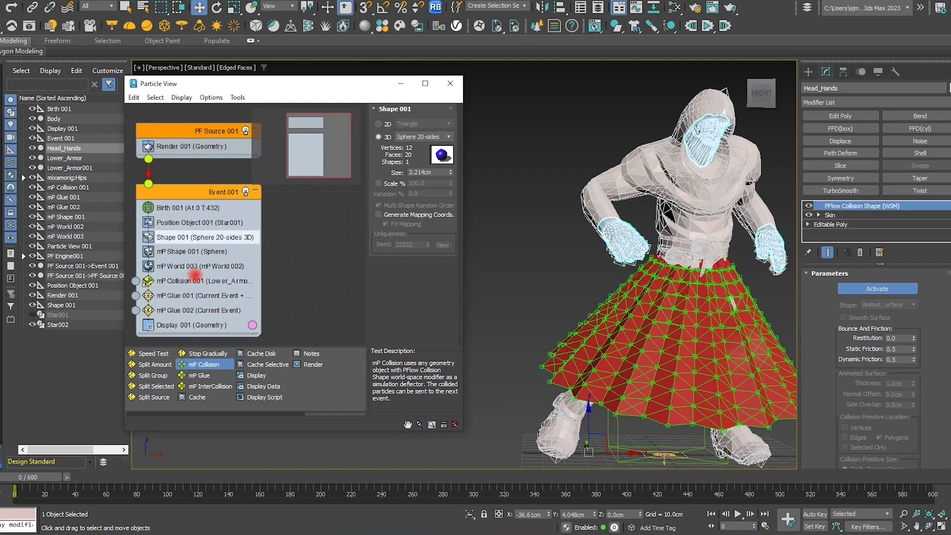
pyautogui.click(381, 185)
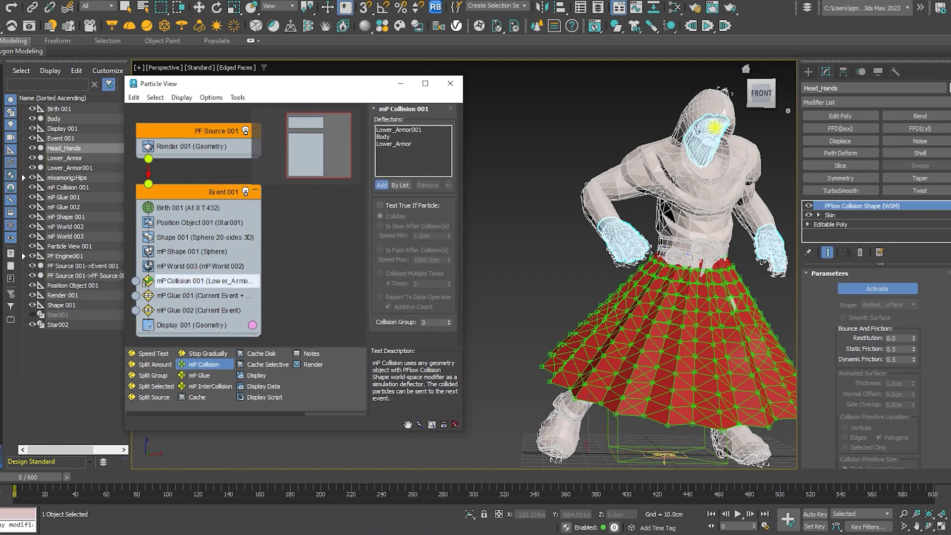
pyautogui.click(714, 128)
pyautogui.keyDown('alt'); pyautogui.moveTo(583, 151); pyautogui.dragTo(539, 236, button='middle'); pyautogui.keyUp('alt')
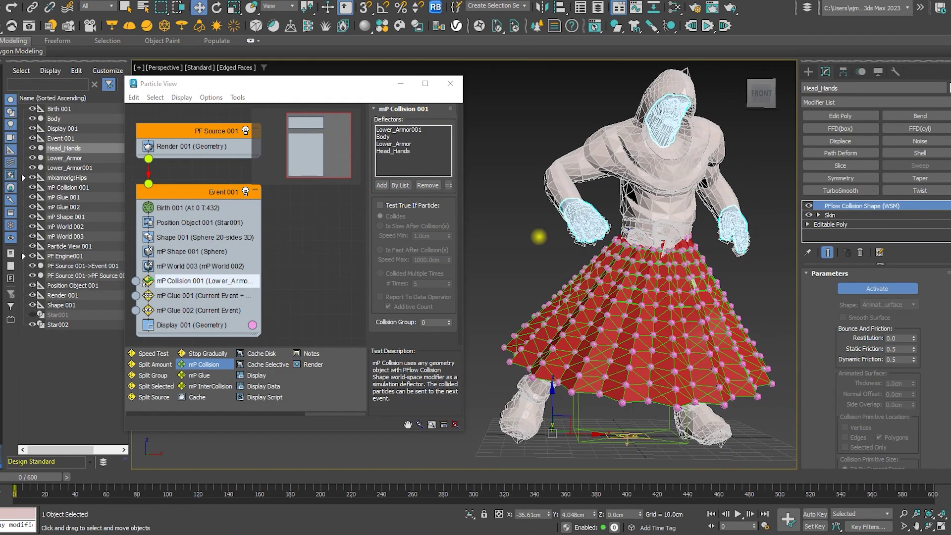
pyautogui.click(738, 513)
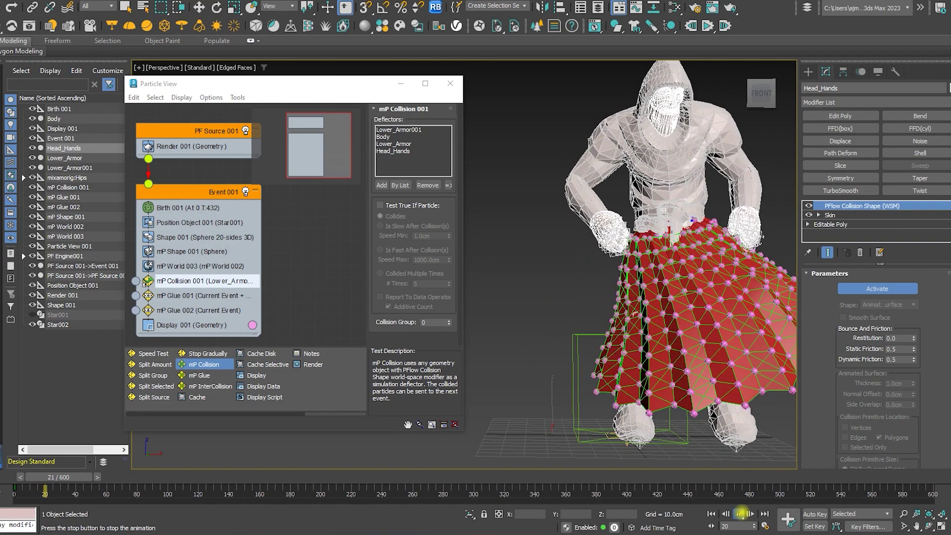
pyautogui.scroll(-3, 650, 422)
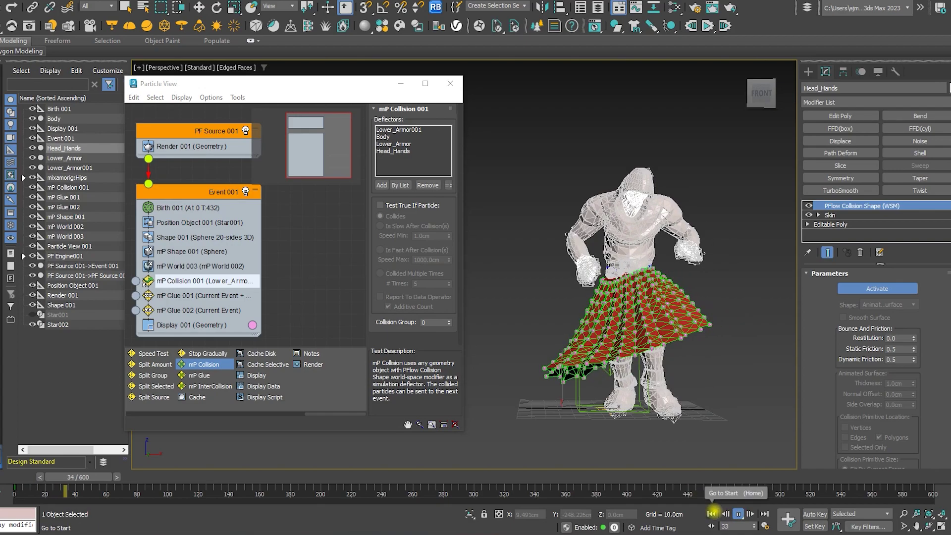
pyautogui.click(737, 513)
pyautogui.click(710, 514)
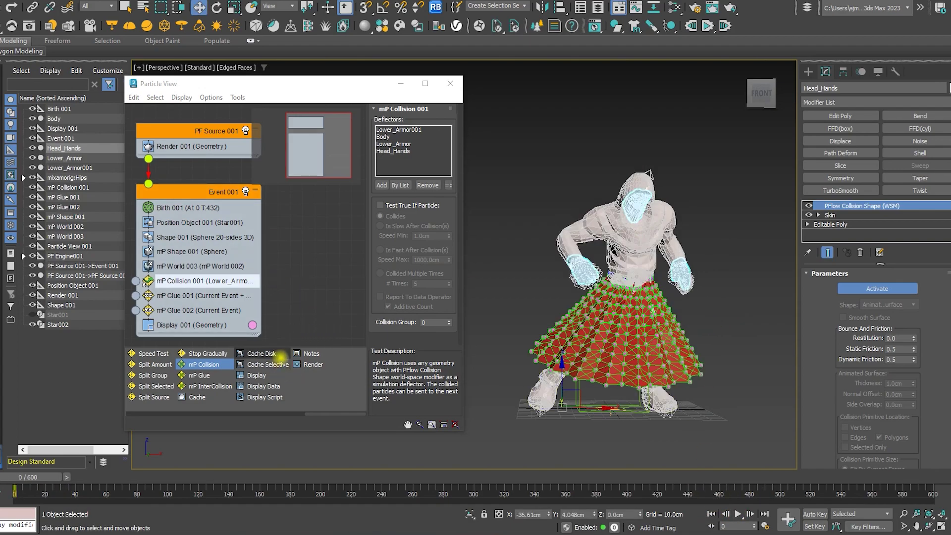
# Step: Place a Cache Selective operator under Render 001 in PF Source 001
pyautogui.click(281, 364)
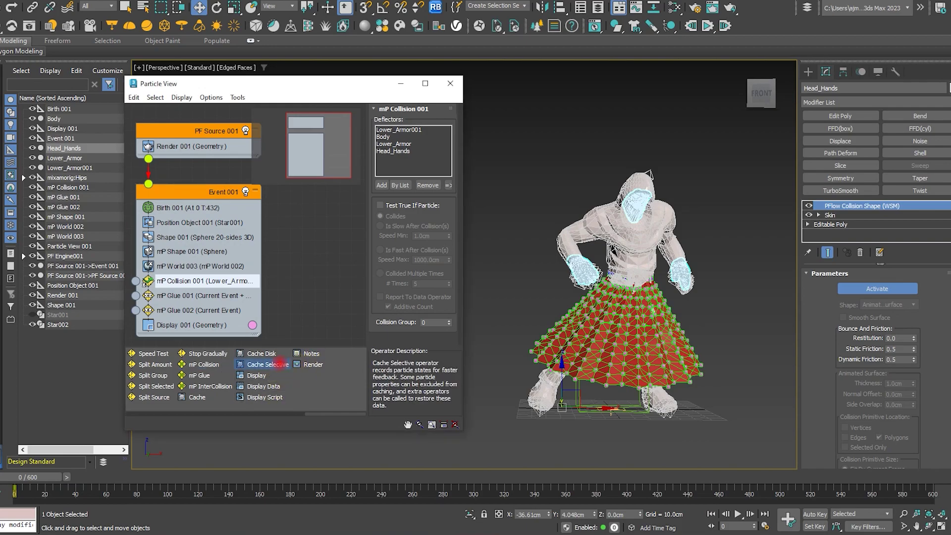
pyautogui.moveTo(275, 364)
pyautogui.mouseDown()
pyautogui.moveTo(224, 152)
pyautogui.moveTo(196, 157)
pyautogui.mouseUp()
pyautogui.click(194, 162)
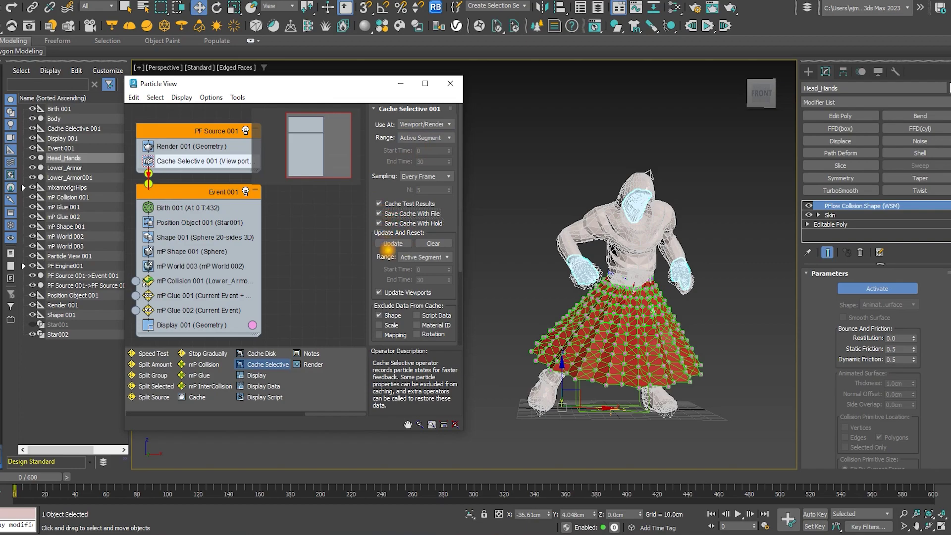
# Step: Add all four operators as post-cache operators, update the cache, and play it back
pyautogui.scroll(-3, 393, 315)
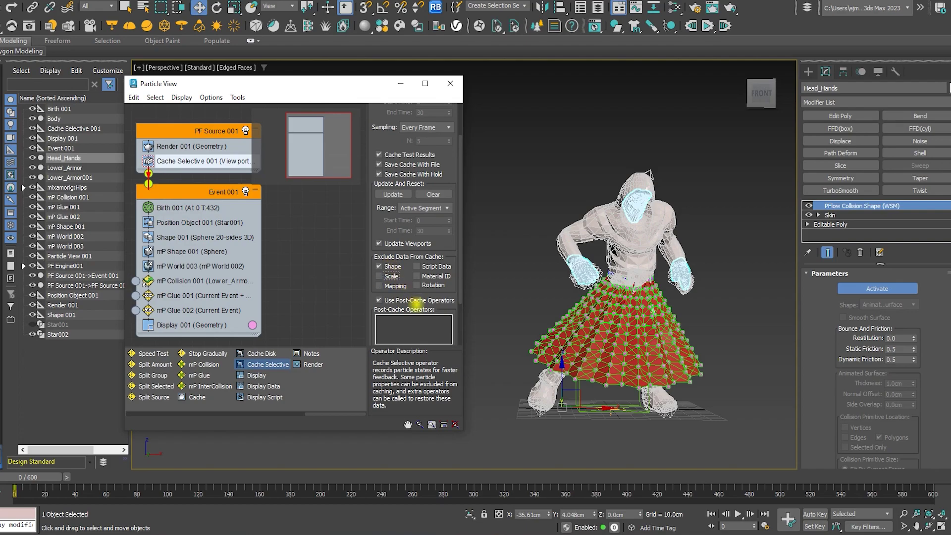
pyautogui.scroll(-1, 418, 307)
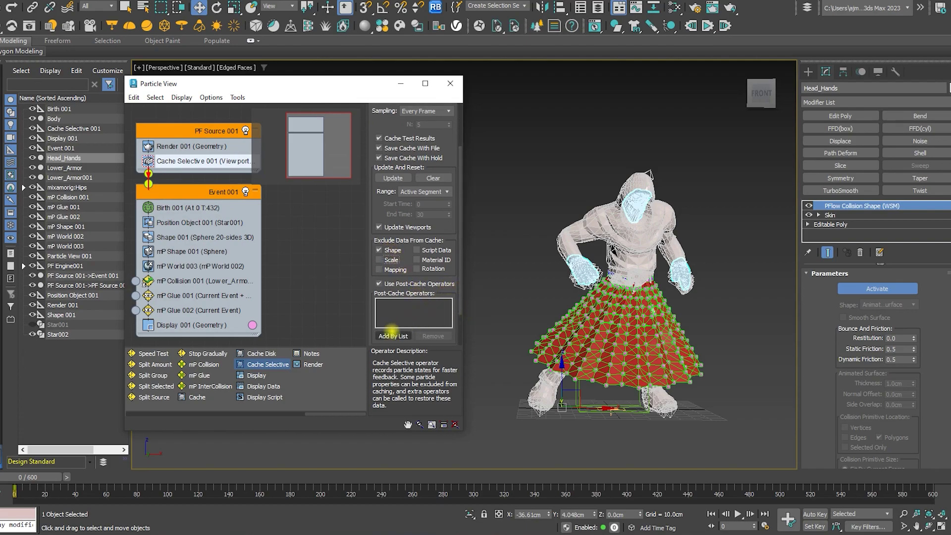
pyautogui.click(393, 336)
pyautogui.click(632, 94)
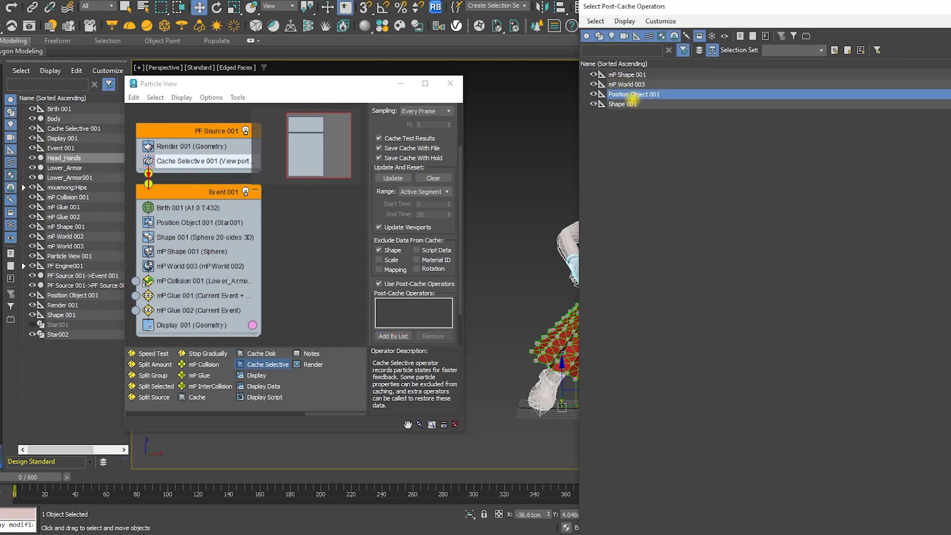
pyautogui.hotkey('ctrl', 'a')
pyautogui.press('Return')
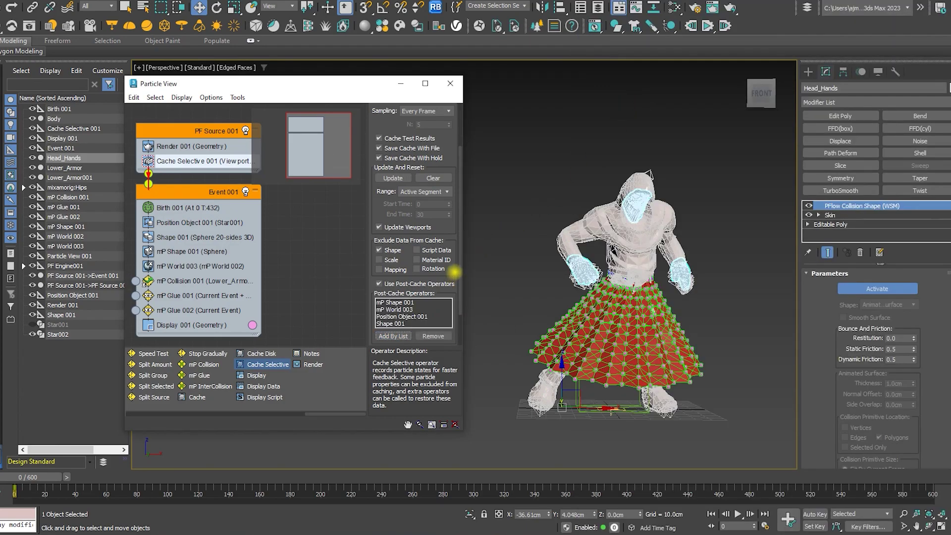
pyautogui.scroll(2, 453, 217)
pyautogui.click(386, 210)
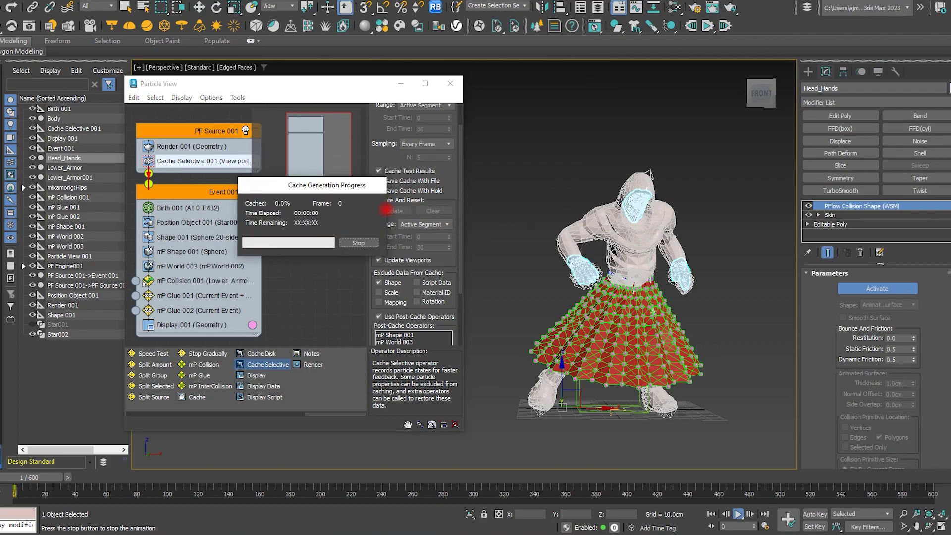
pyautogui.click(738, 517)
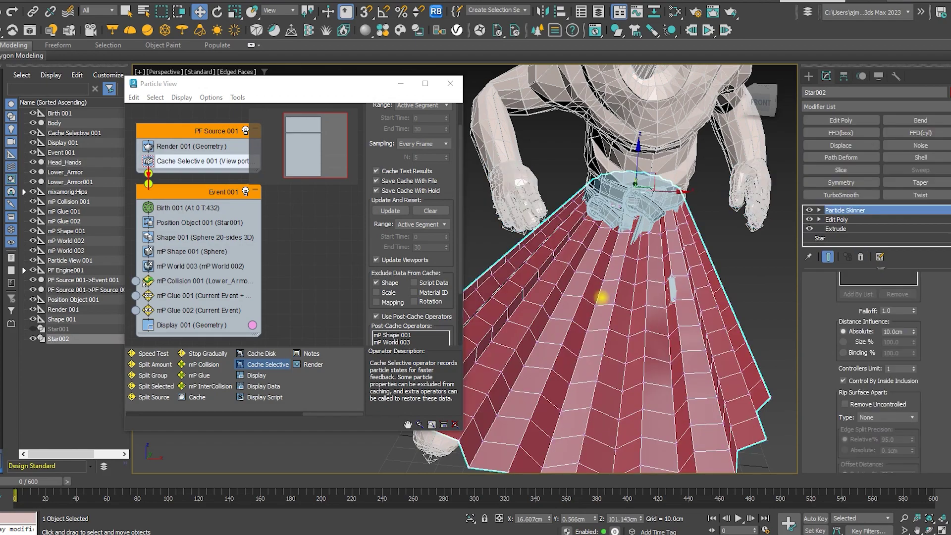
# Step: Give Star002 TurboSmooth at 2 iterations and a Shell, then hide edged faces and deselect
pyautogui.click(841, 194)
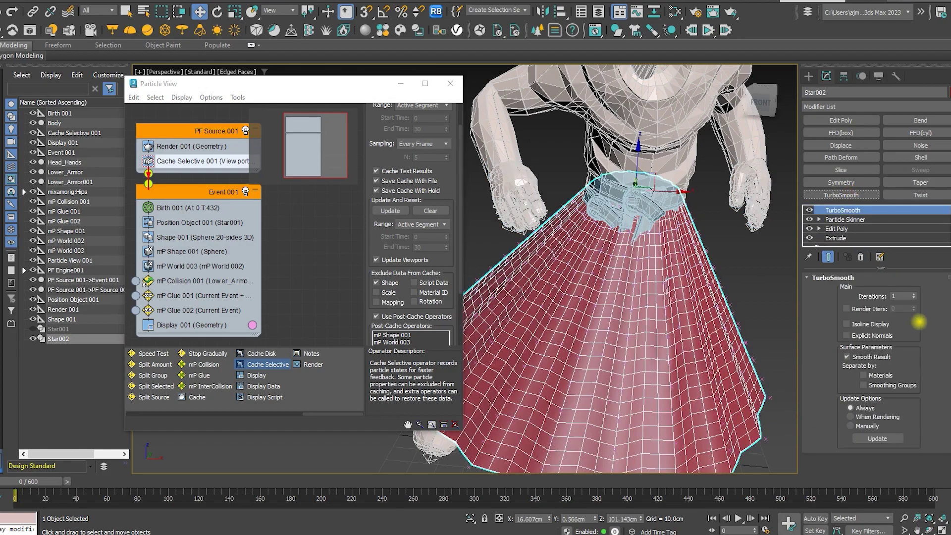
pyautogui.click(914, 294)
pyautogui.moveTo(769, 297)
pyautogui.keyDown('alt'); pyautogui.mouseDown(button='middle')
pyautogui.moveTo(792, 265)
pyautogui.moveTo(786, 185)
pyautogui.mouseUp(button='middle'); pyautogui.keyUp('alt')
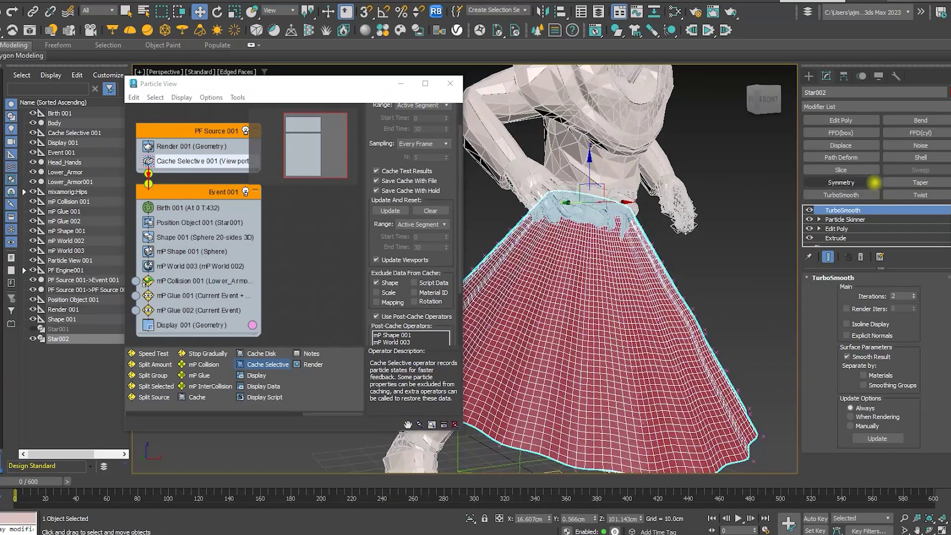
pyautogui.click(920, 157)
pyautogui.moveTo(658, 339)
pyautogui.keyDown('alt'); pyautogui.mouseDown(button='middle')
pyautogui.moveTo(711, 282)
pyautogui.moveTo(645, 337)
pyautogui.mouseUp(button='middle'); pyautogui.keyUp('alt')
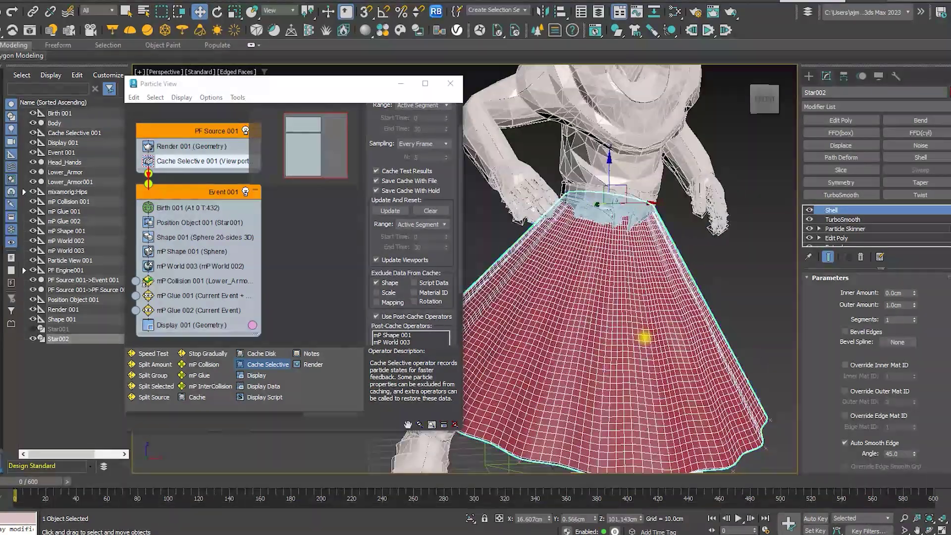
pyautogui.press('F4')
pyautogui.click(729, 312)
pyautogui.scroll(-4, 726, 278)
pyautogui.scroll(-3, 726, 278)
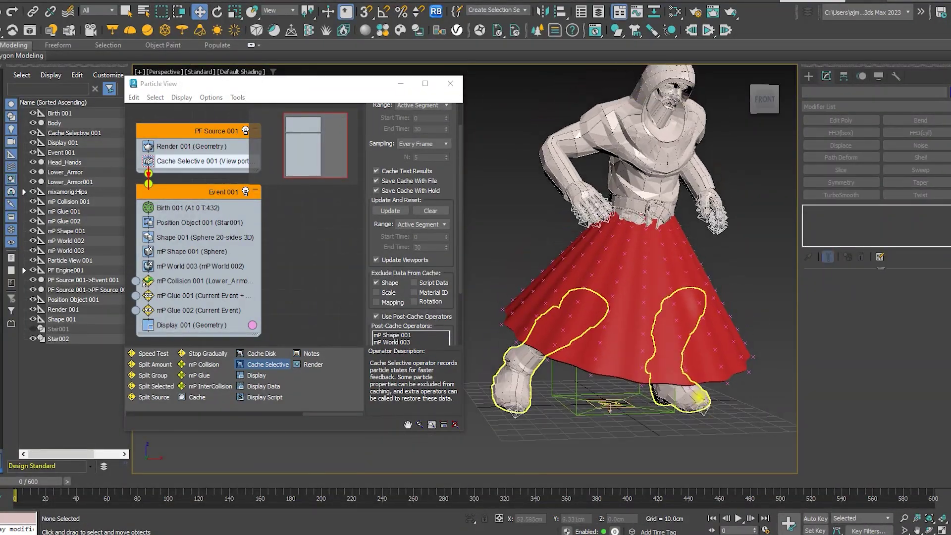
pyautogui.click(737, 517)
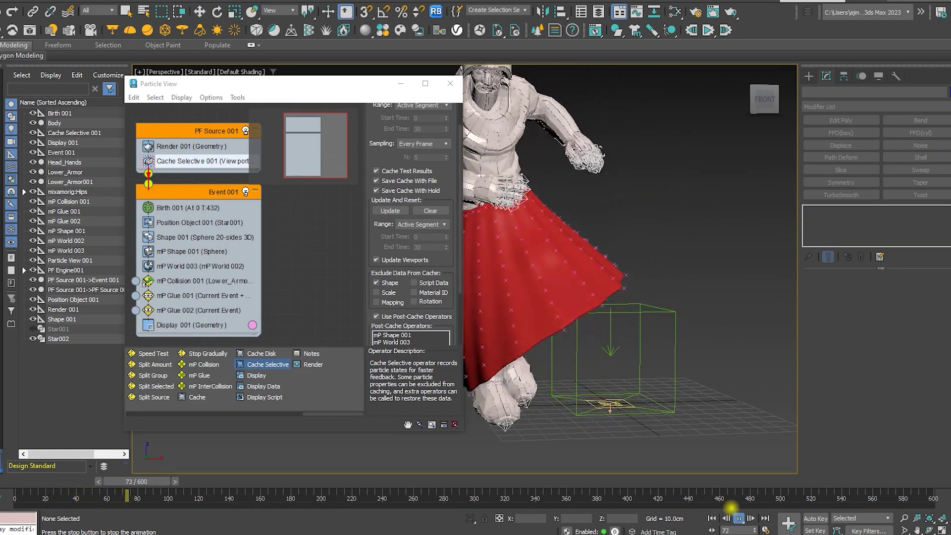
pyautogui.scroll(-4, 654, 338)
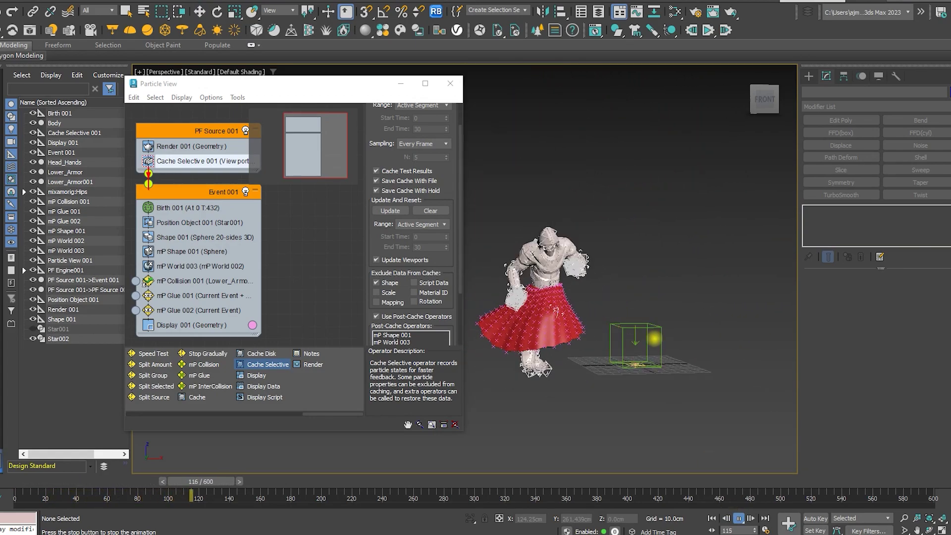